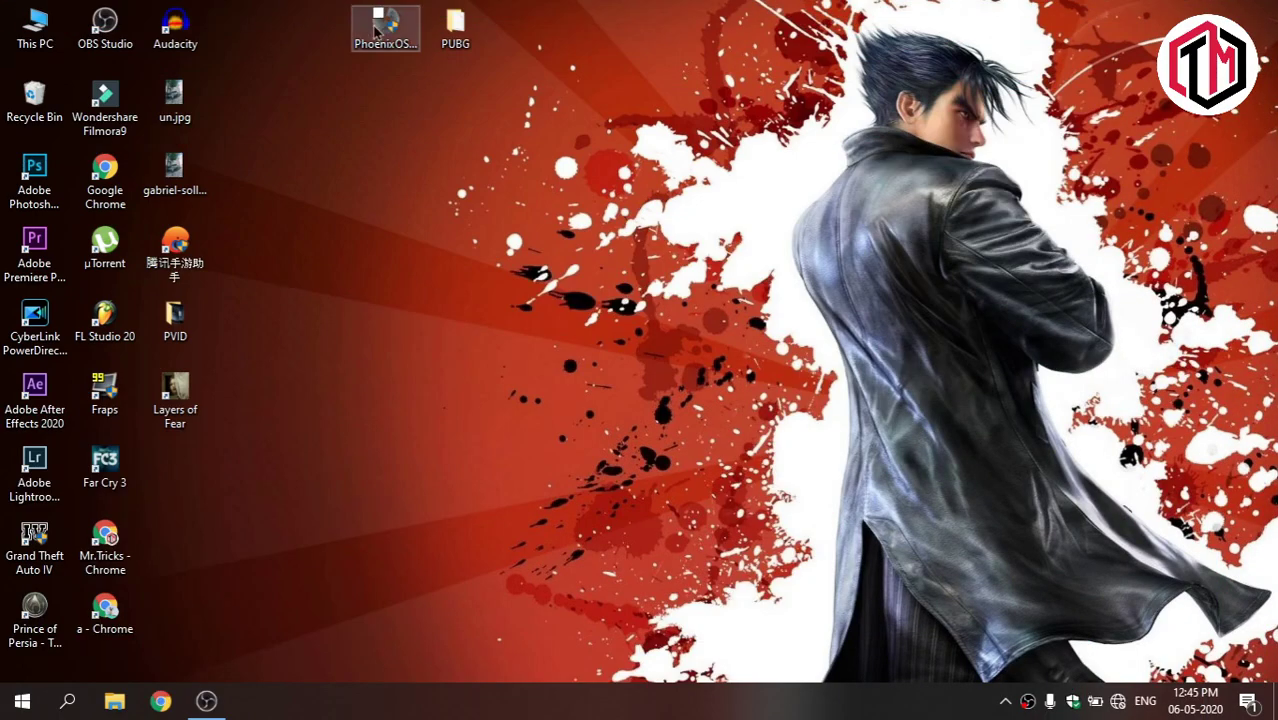
{"action": "left_click", "coordinate": [383, 30]}
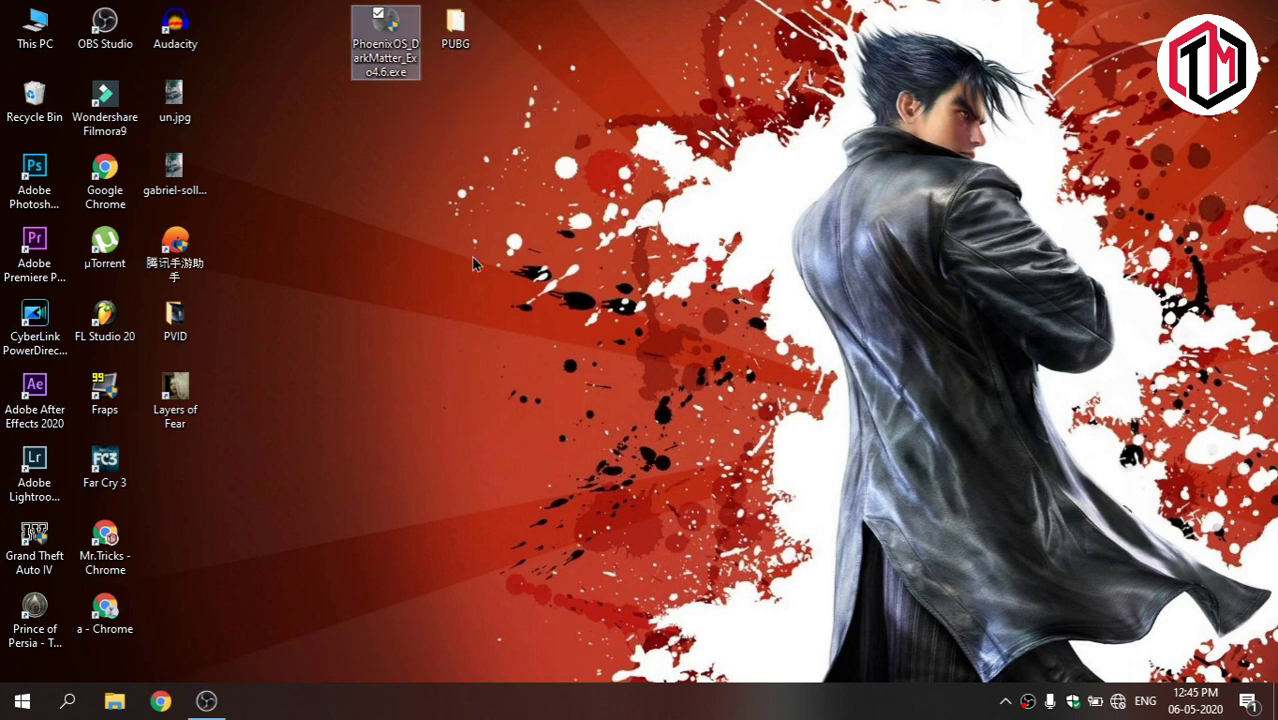
{"action": "left_click", "coordinate": [429, 160]}
{"action": "left_click", "coordinate": [172, 255]}
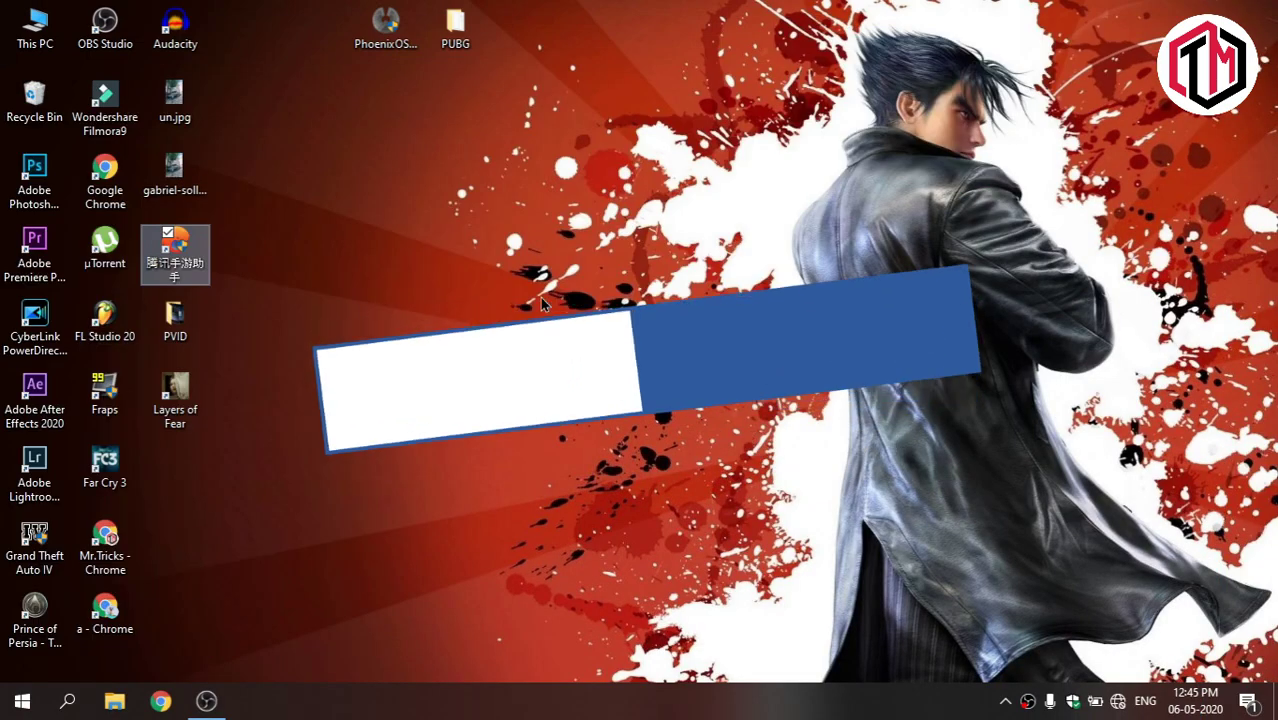
{"action": "left_click", "coordinate": [421, 124]}
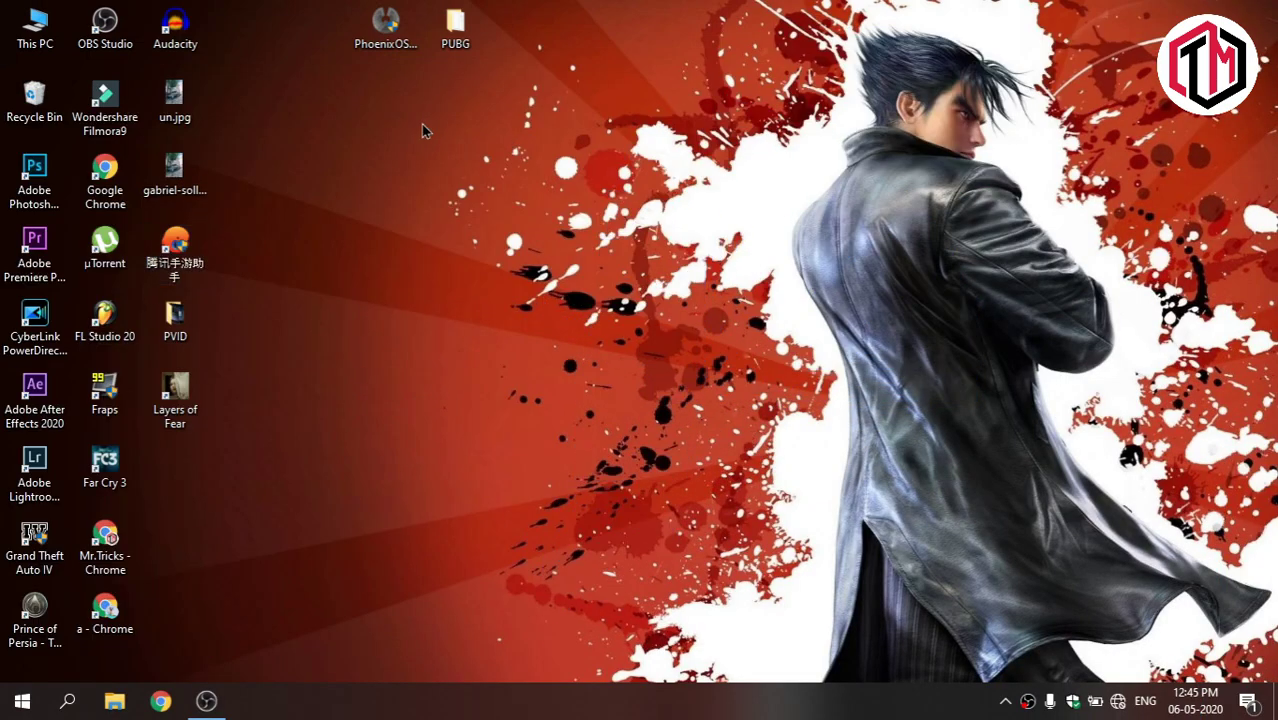
{"action": "left_click", "coordinate": [410, 50]}
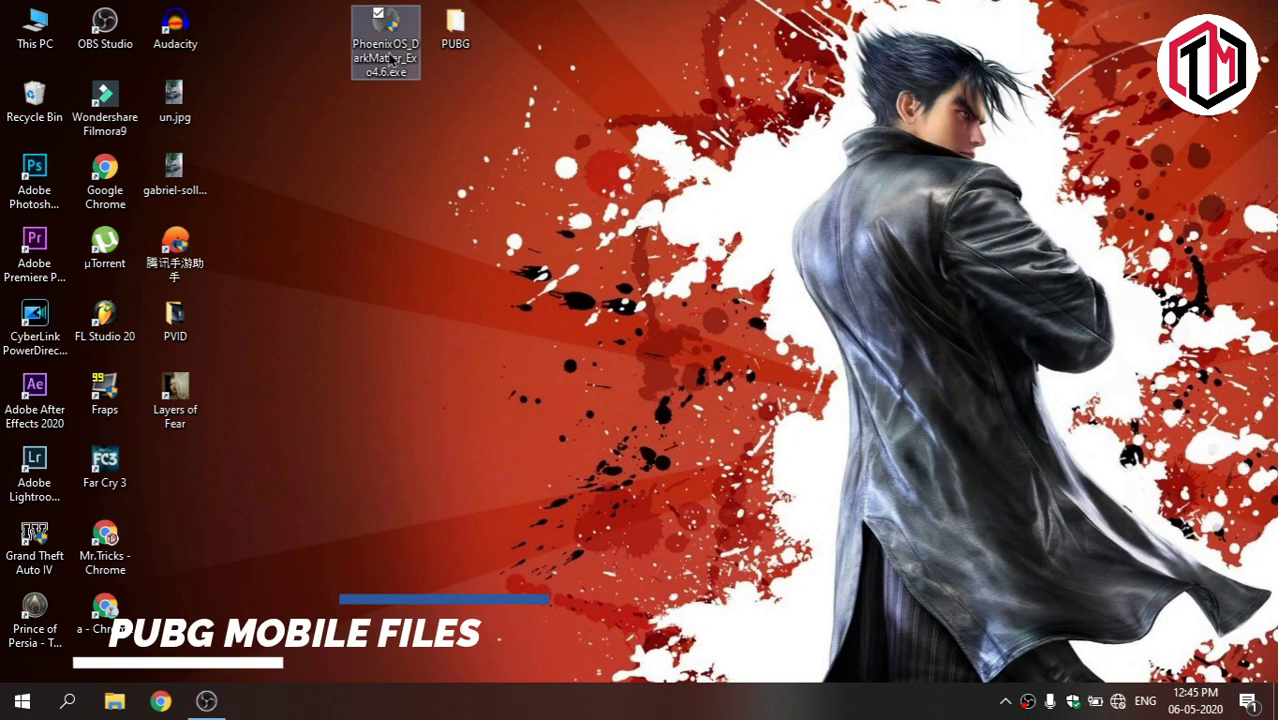
Examine the PUBG folder on the desktop, including PUBG.apk and the contents of com.tencent.ig, and close it
{"action": "double_click", "coordinate": [470, 28]}
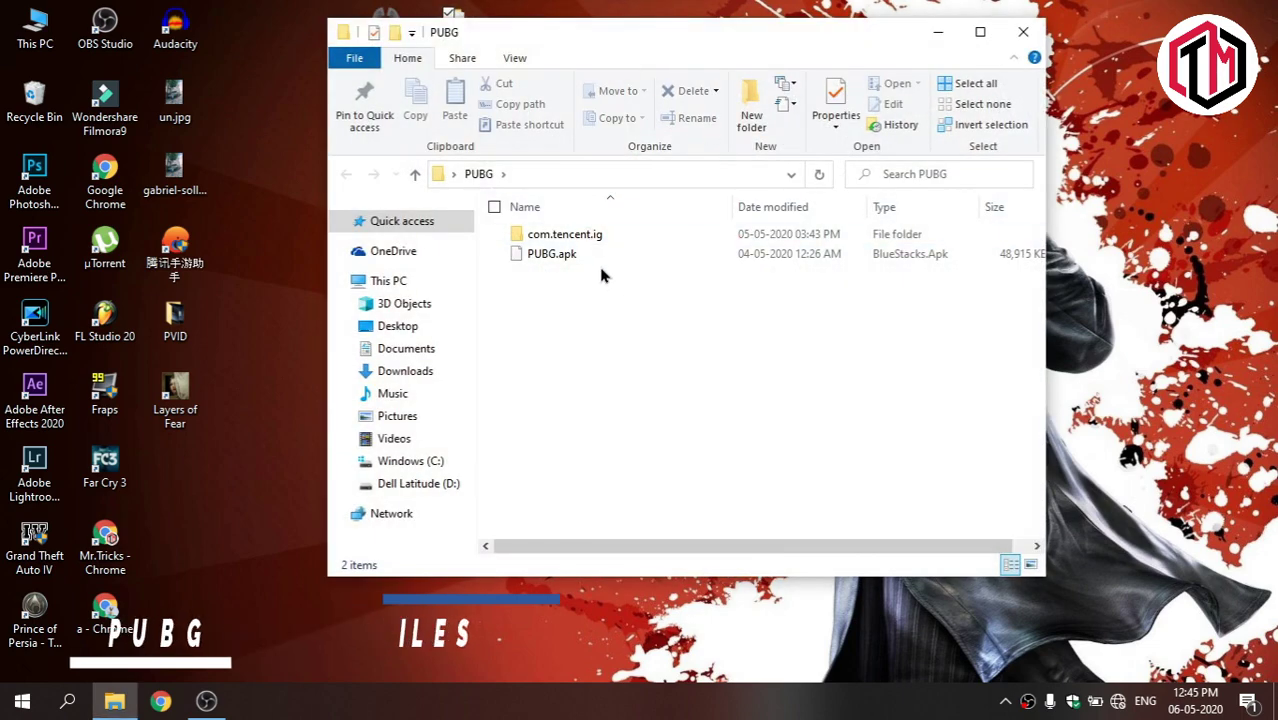
{"action": "left_click", "coordinate": [576, 253]}
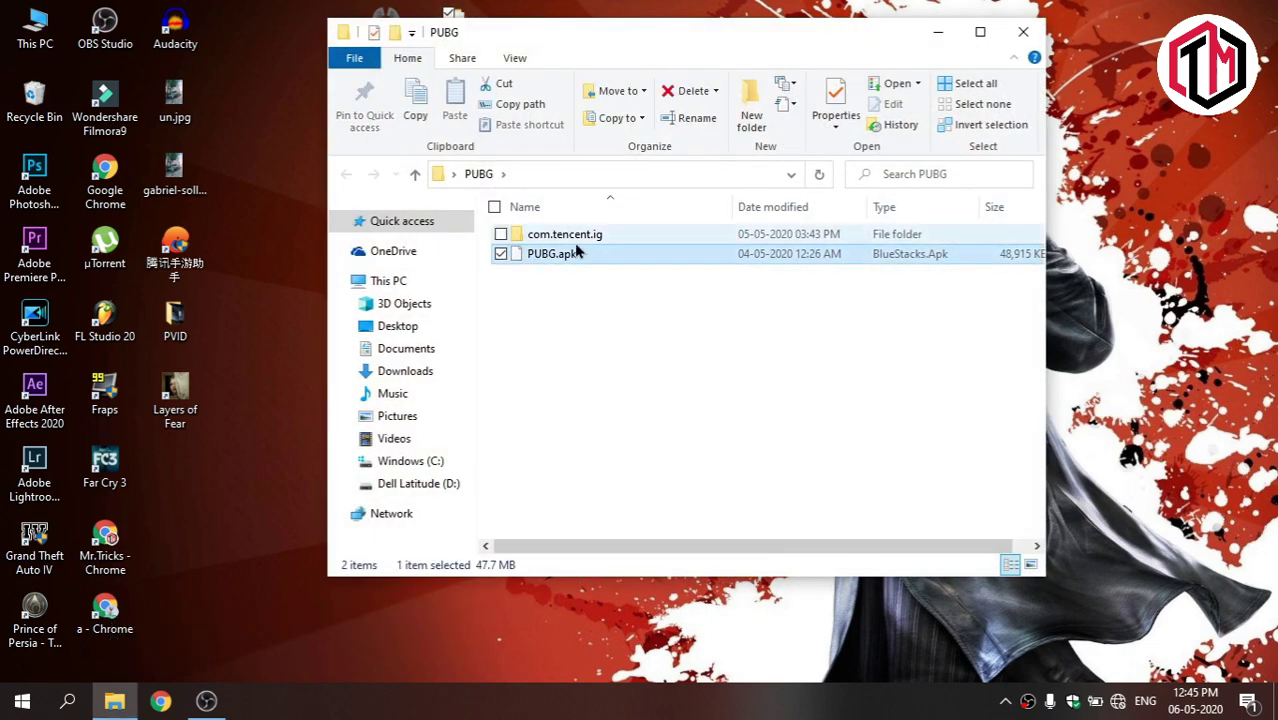
{"action": "double_click", "coordinate": [590, 235]}
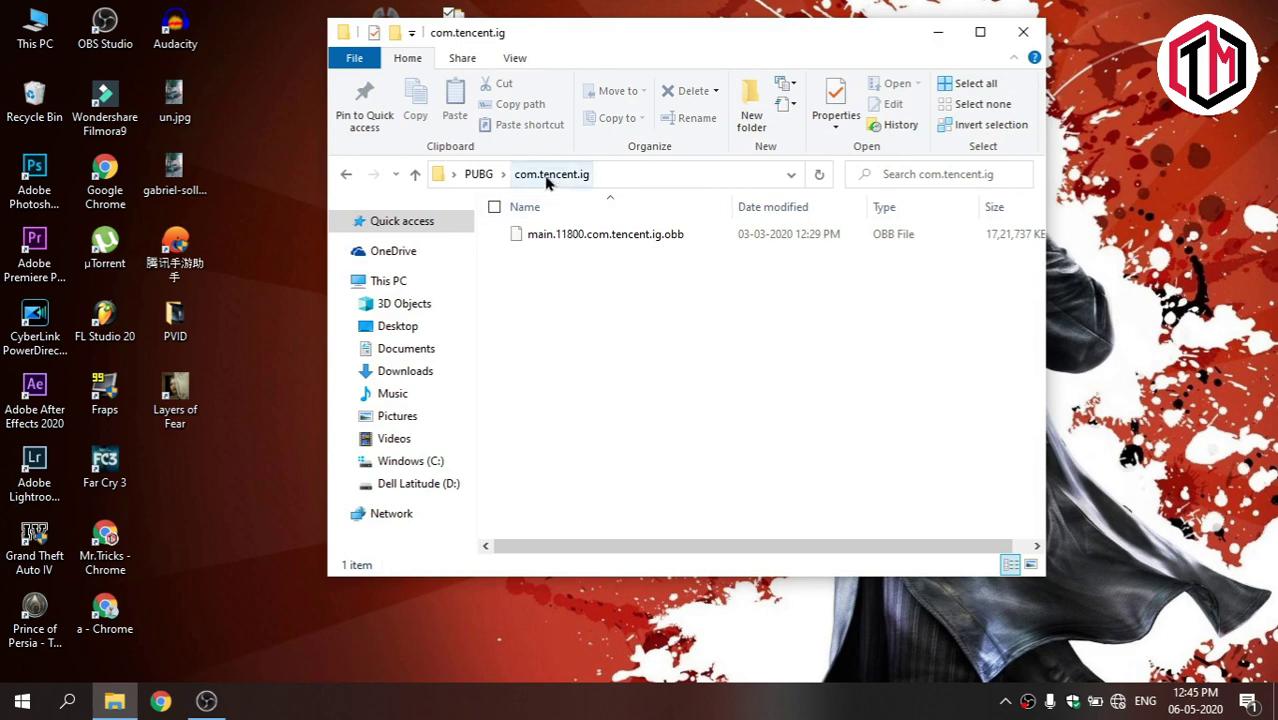
{"action": "left_click", "coordinate": [470, 176]}
{"action": "left_click_drag", "start_coordinate": [576, 314], "coordinate": [592, 230]}
{"action": "left_click", "coordinate": [1023, 32]}
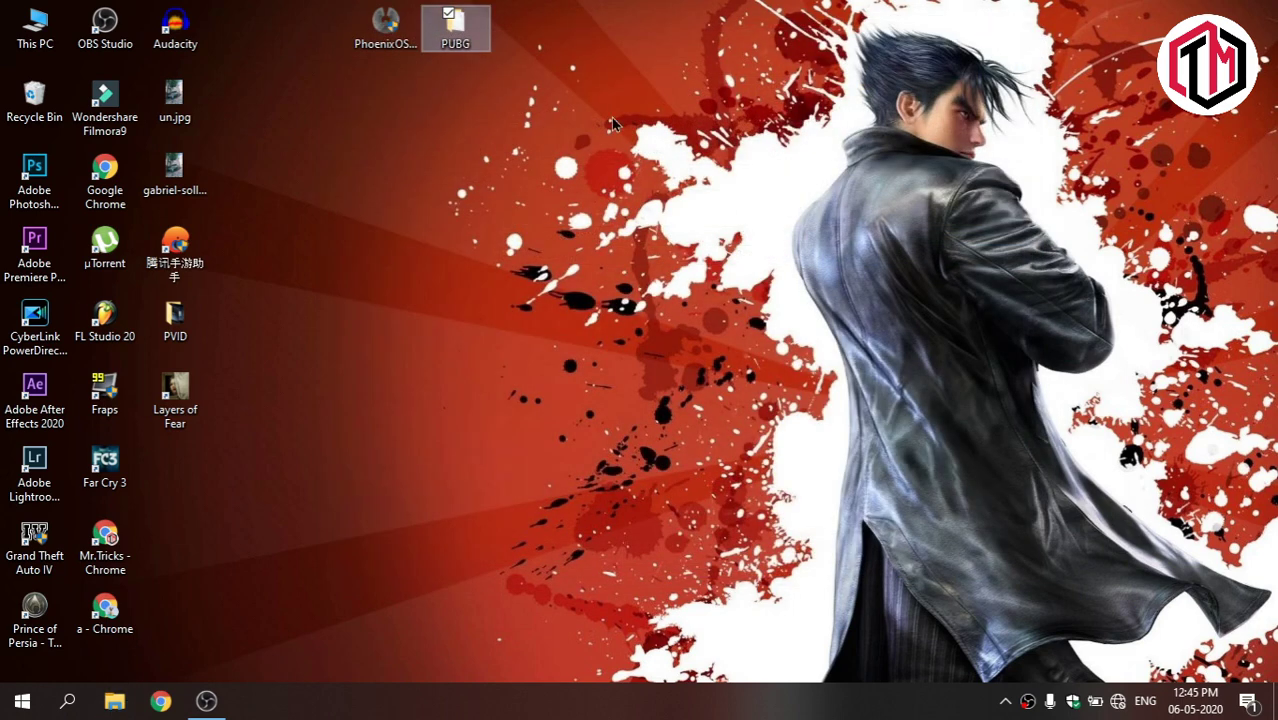
Search the web in Chrome for "phoenix os darkmatter", view the SupremeGamers download page, and minimize the browser
{"action": "double_click", "coordinate": [385, 30]}
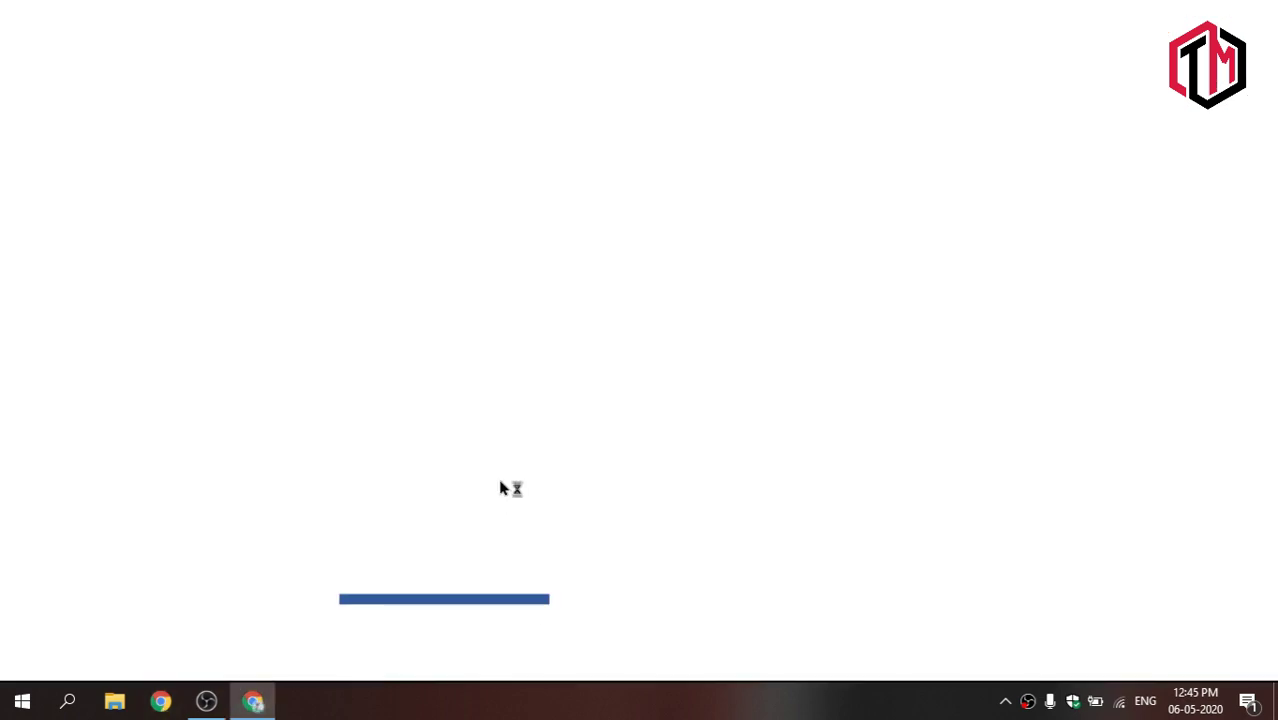
{"action": "type", "text": "pheo"}
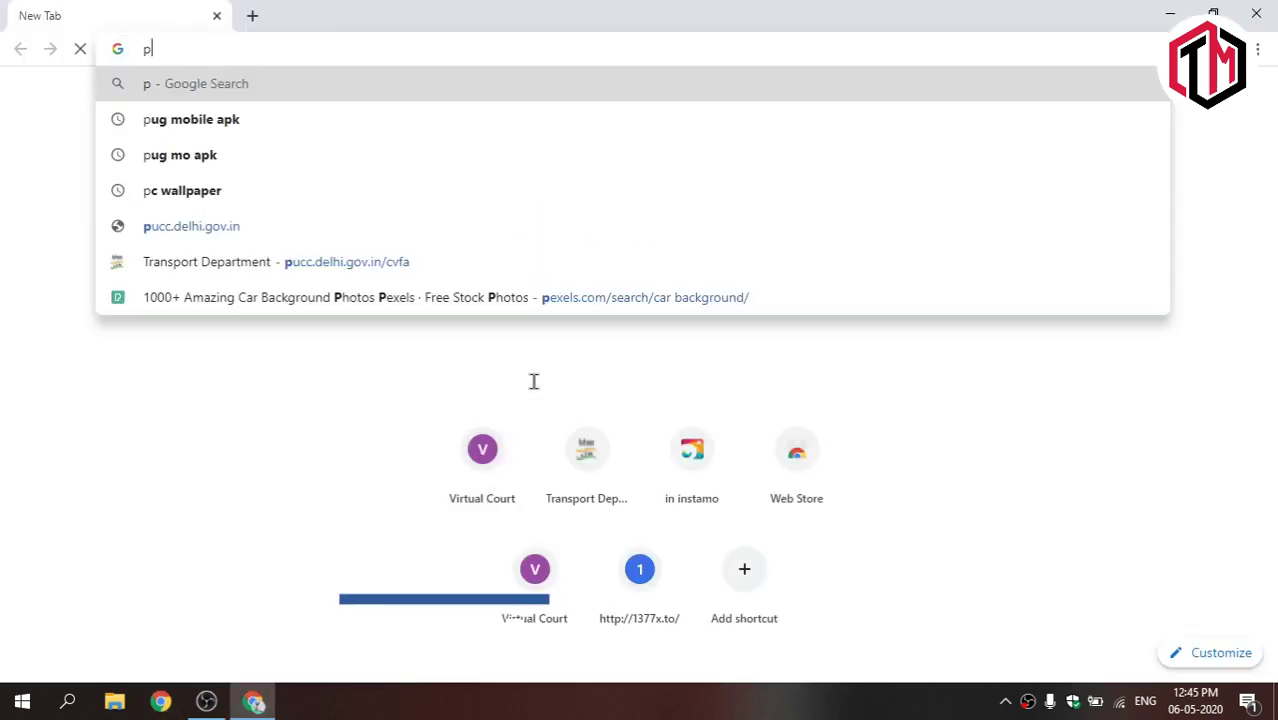
{"action": "key", "text": "BackSpace"}
{"action": "key", "text": "BackSpace"}
{"action": "type", "text": "oenix os da"}
{"action": "left_click", "coordinate": [305, 61]}
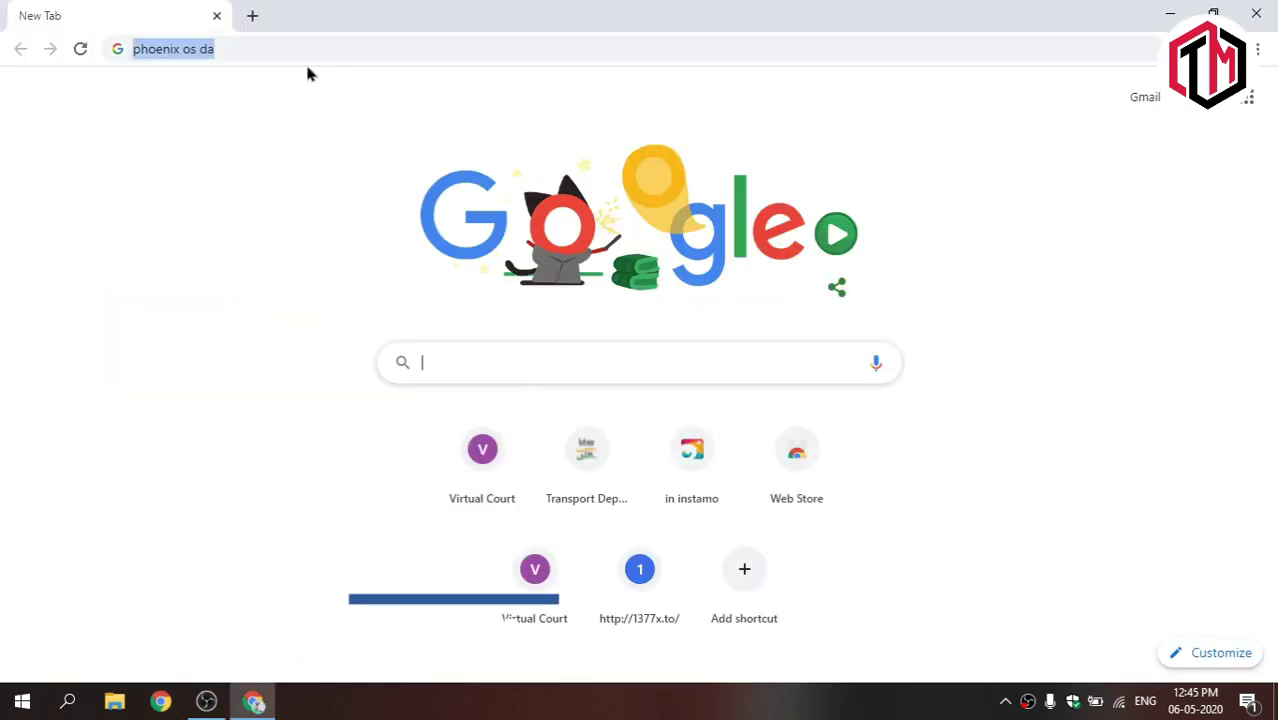
{"action": "left_click", "coordinate": [308, 60]}
{"action": "type", "text": "rkmatter"}
{"action": "key", "text": "Return"}
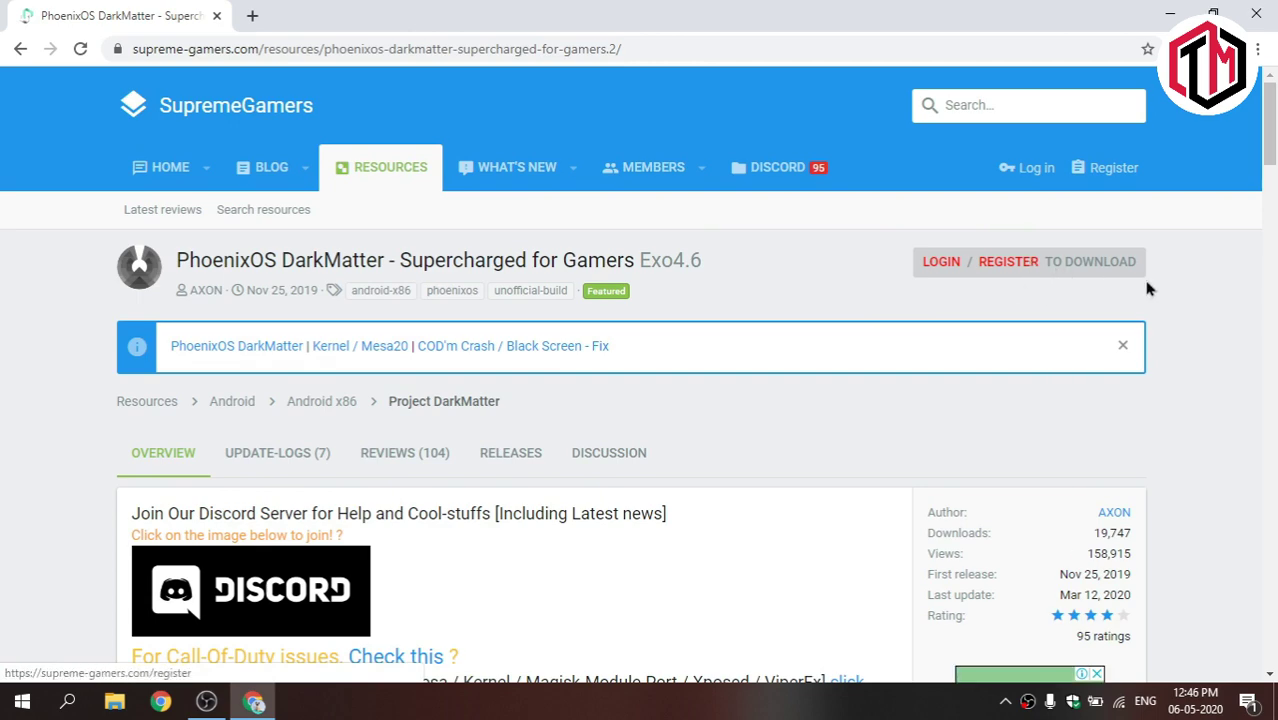
{"action": "left_click", "coordinate": [1169, 15]}
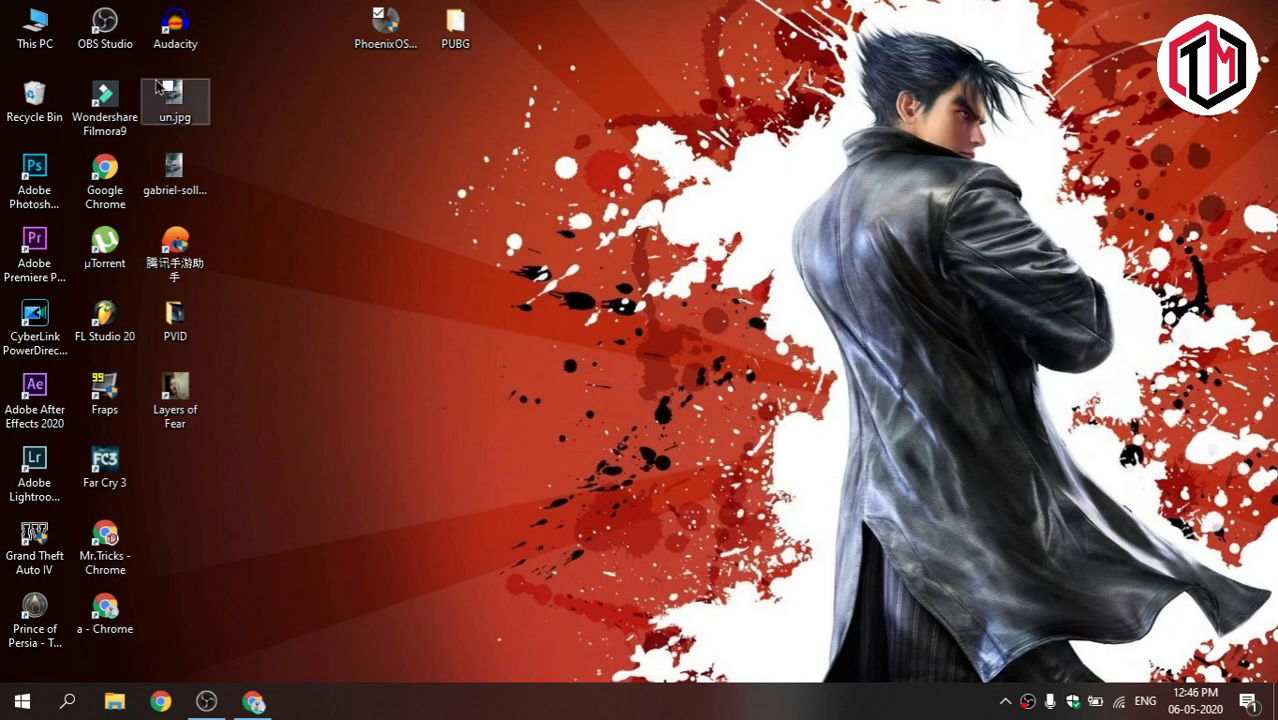
Move the PhoenixOS_DarkMatter_Exo4.6.exe icon down on the desktop, launch the installer and continue past its welcome page
{"action": "left_click", "coordinate": [389, 38]}
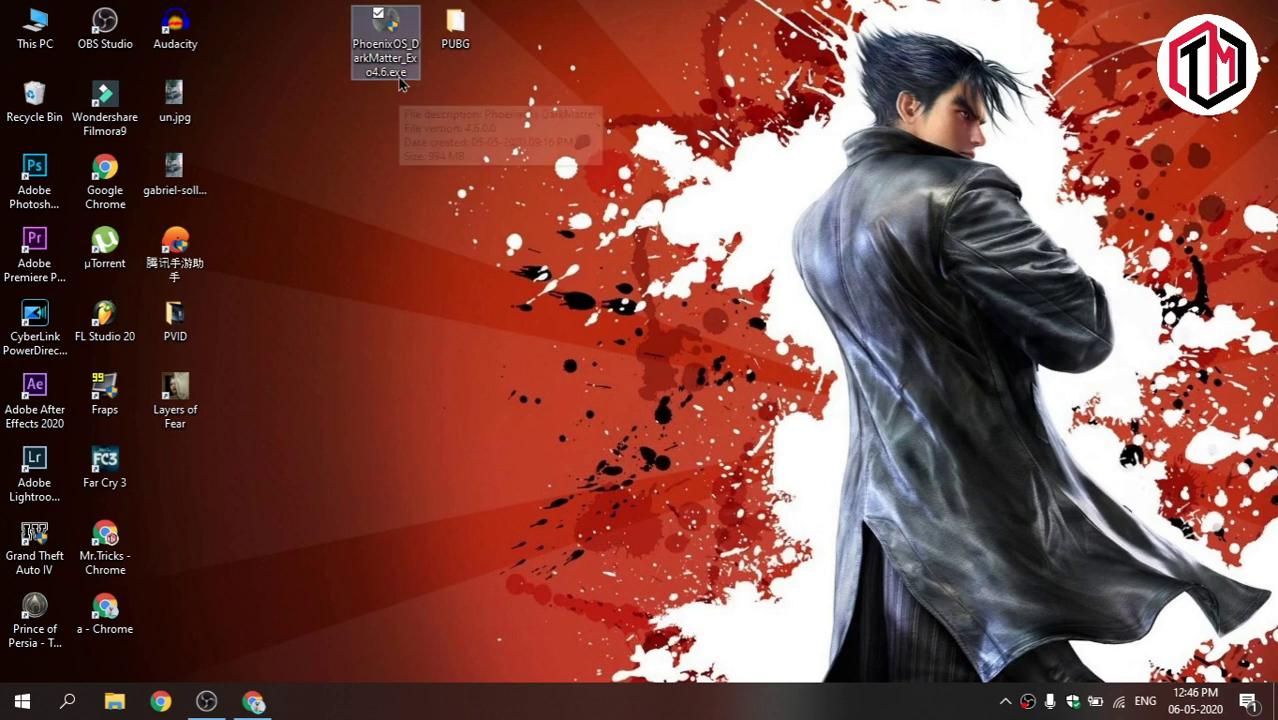
{"action": "left_click_drag", "start_coordinate": [402, 80], "coordinate": [405, 143]}
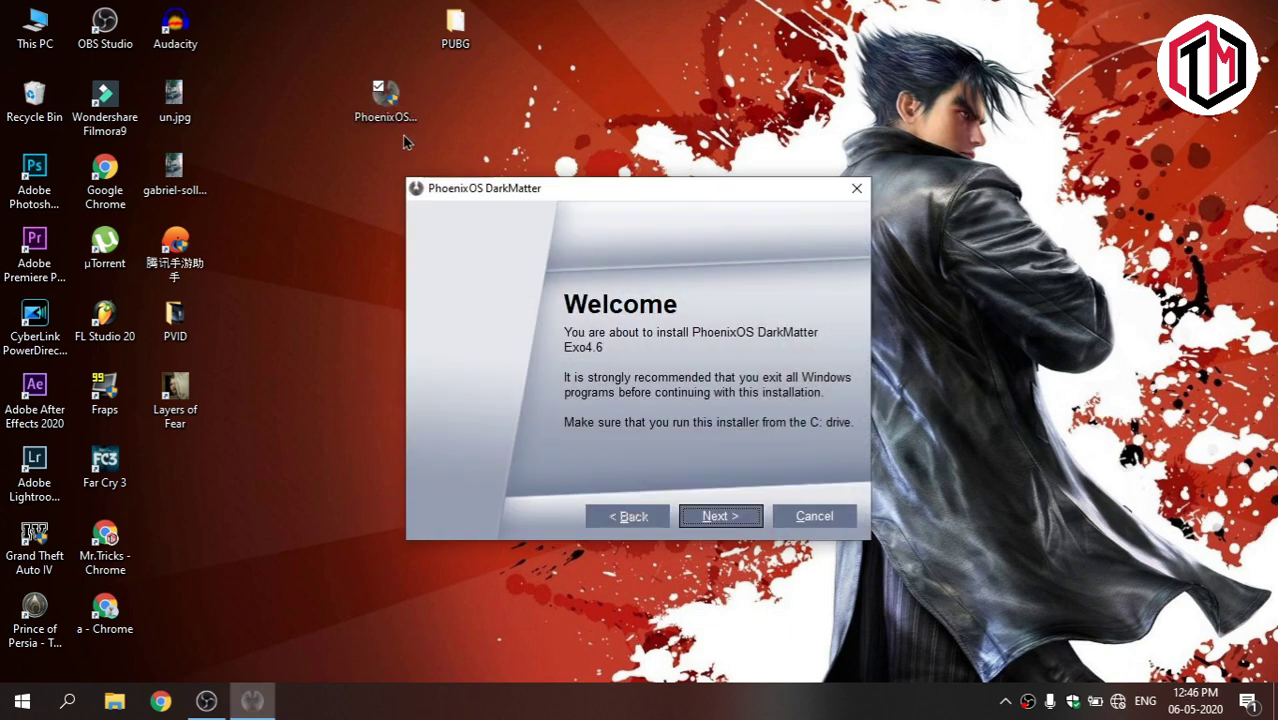
{"action": "left_click", "coordinate": [705, 520]}
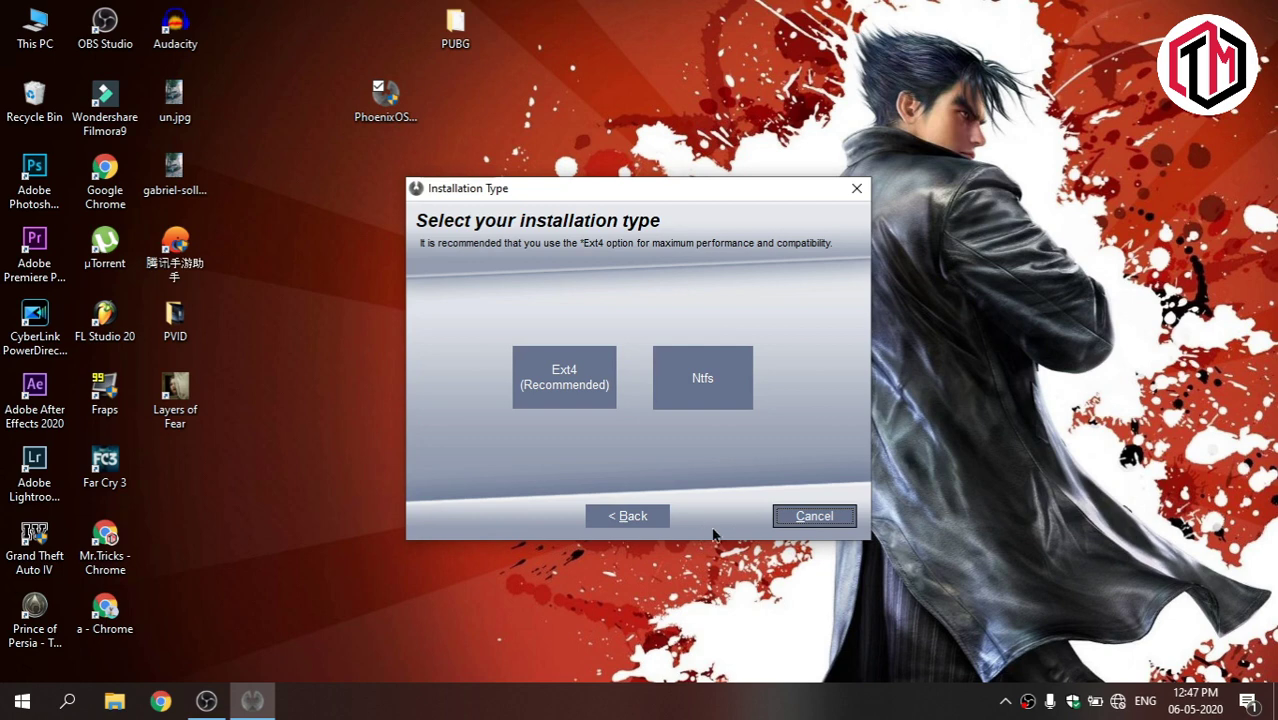
Choose the Ext4 (Recommended) installation type with Auto mode and accept the license agreement
{"action": "left_click", "coordinate": [569, 396]}
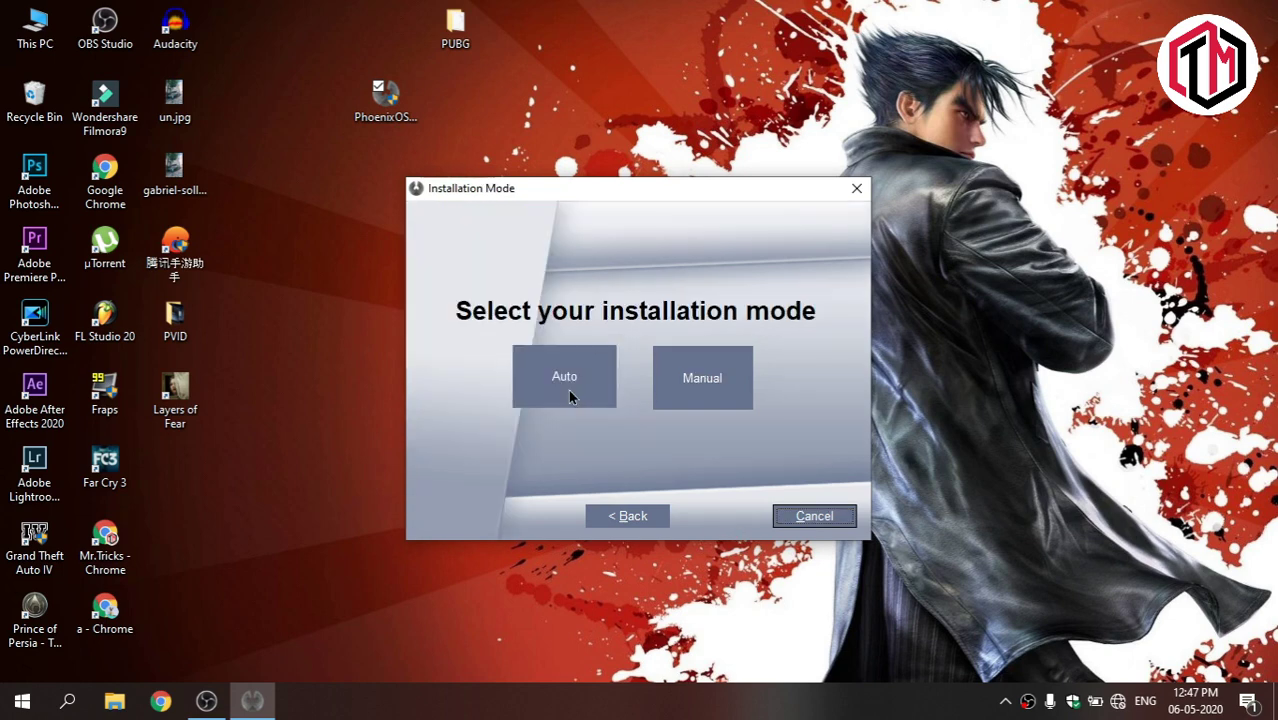
{"action": "left_click", "coordinate": [579, 383]}
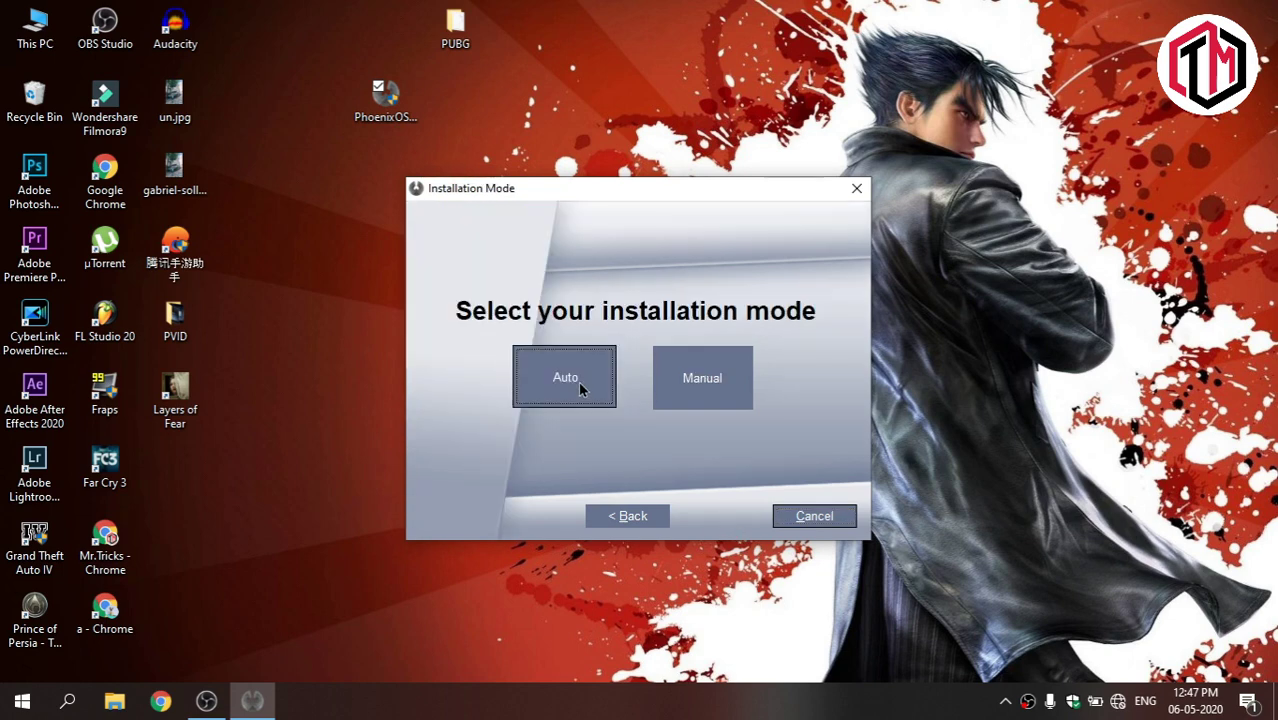
{"action": "left_click", "coordinate": [458, 456]}
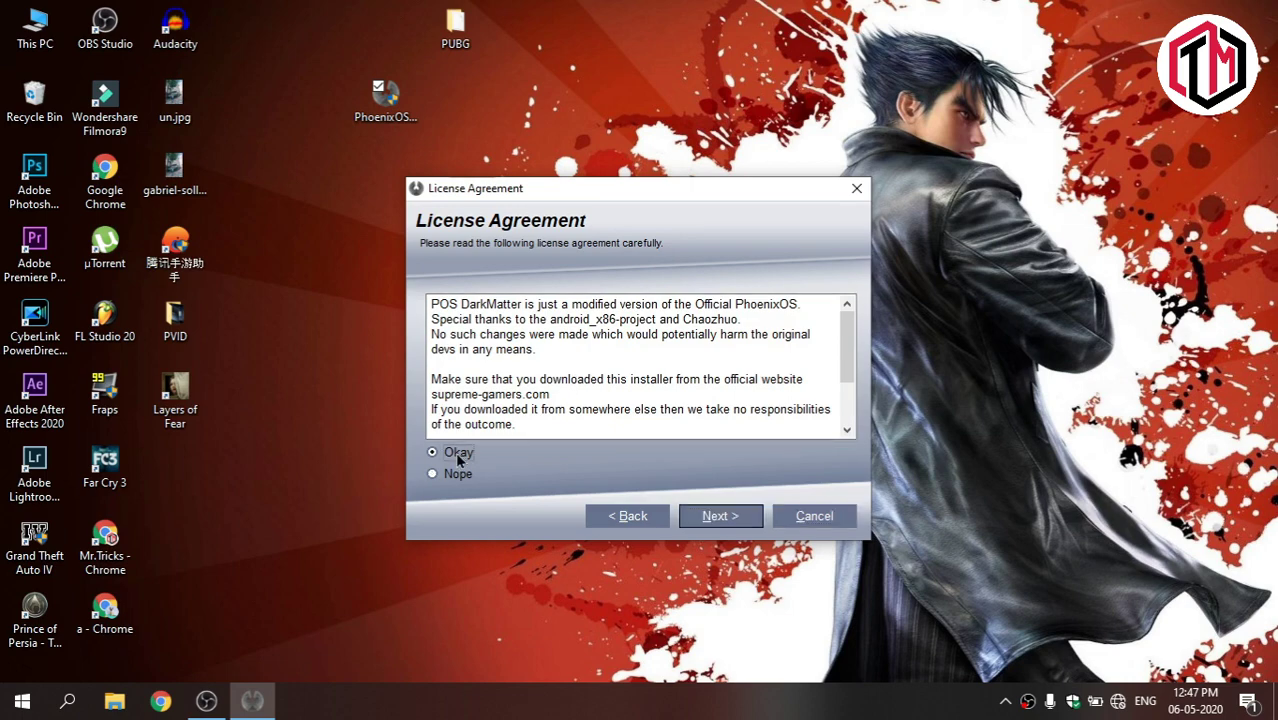
{"action": "left_click", "coordinate": [715, 516]}
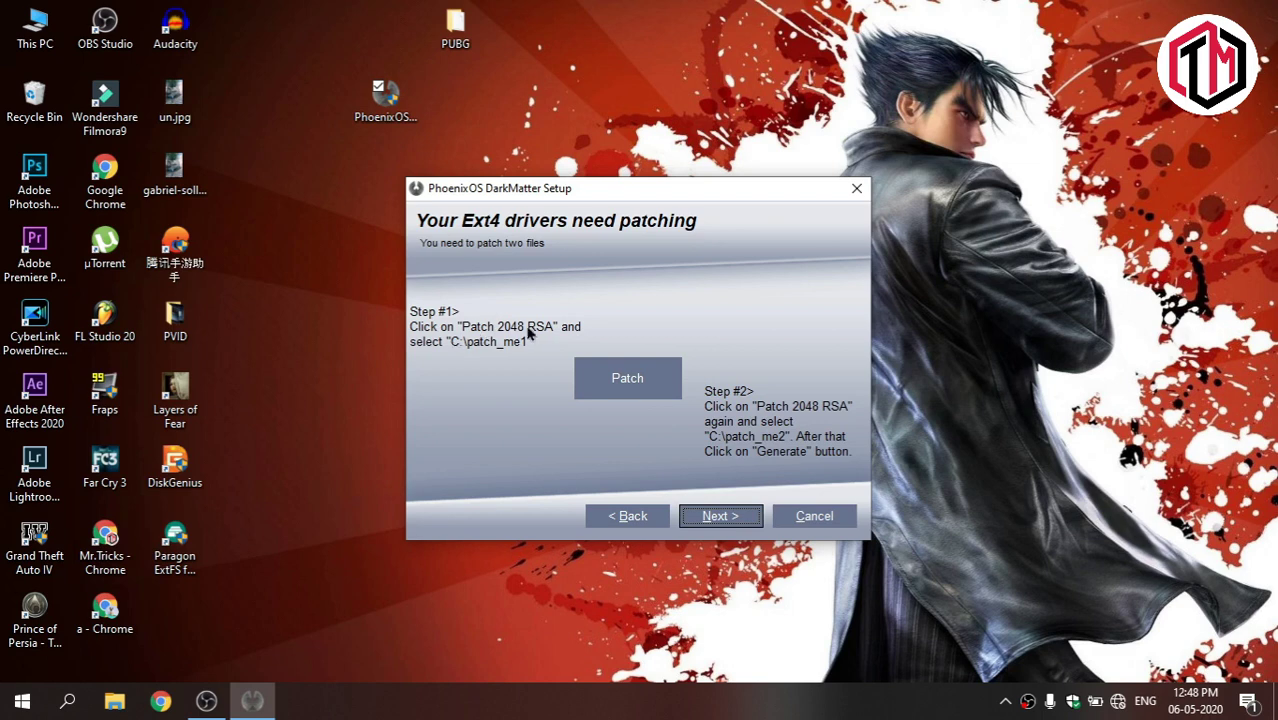
Apply the RSA 2048 patch to the Ext4 driver file patch_me1 on the Windows (C:) drive
{"action": "left_click", "coordinate": [618, 378]}
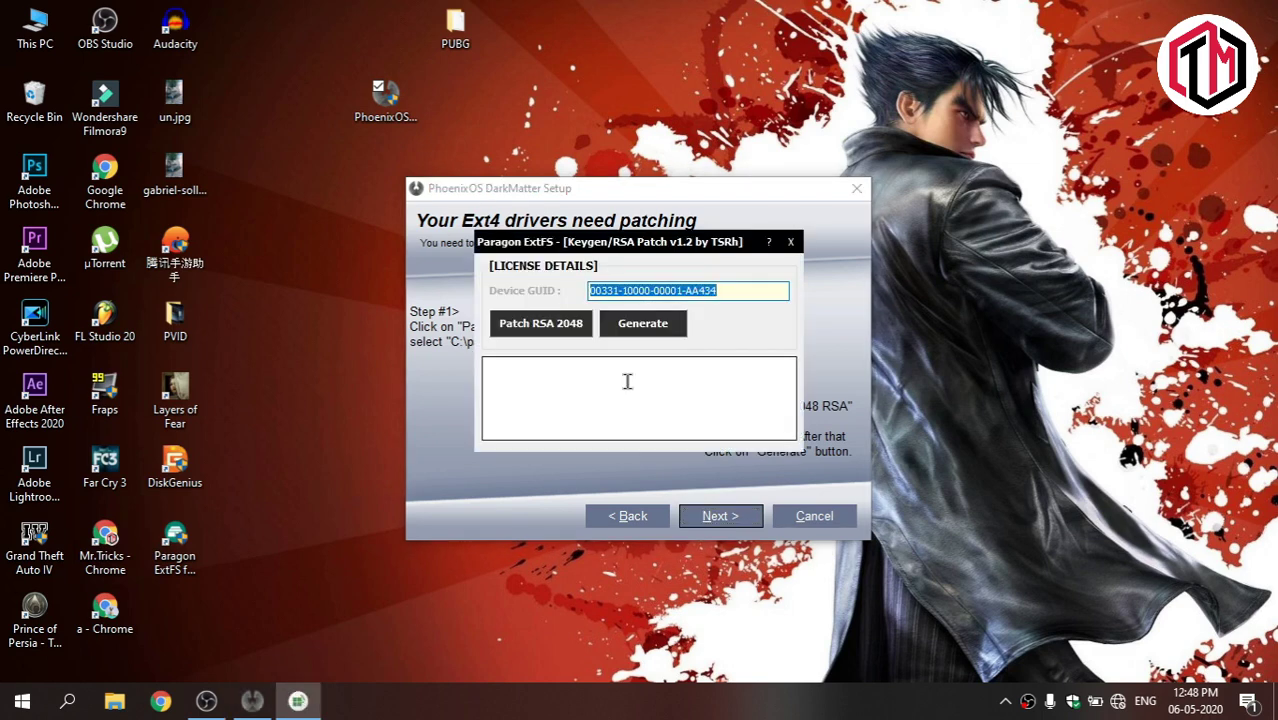
{"action": "left_click_drag", "start_coordinate": [515, 339], "coordinate": [650, 343]}
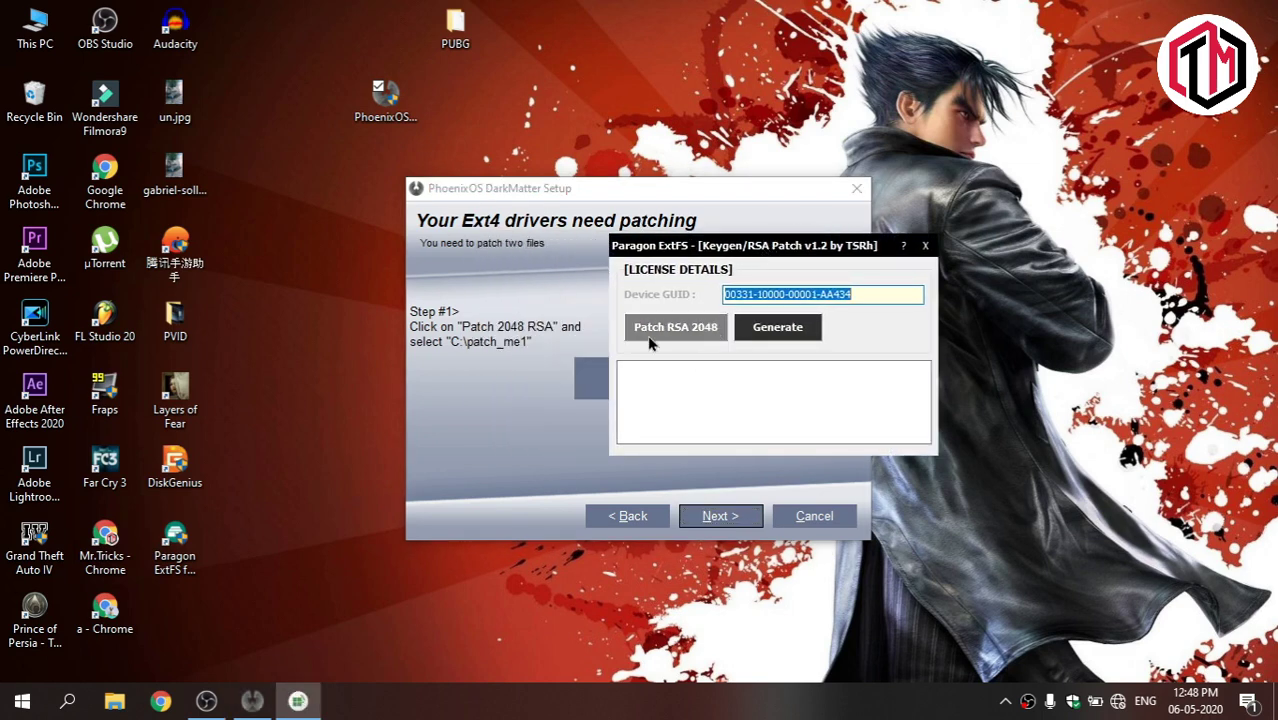
{"action": "left_click", "coordinate": [680, 337]}
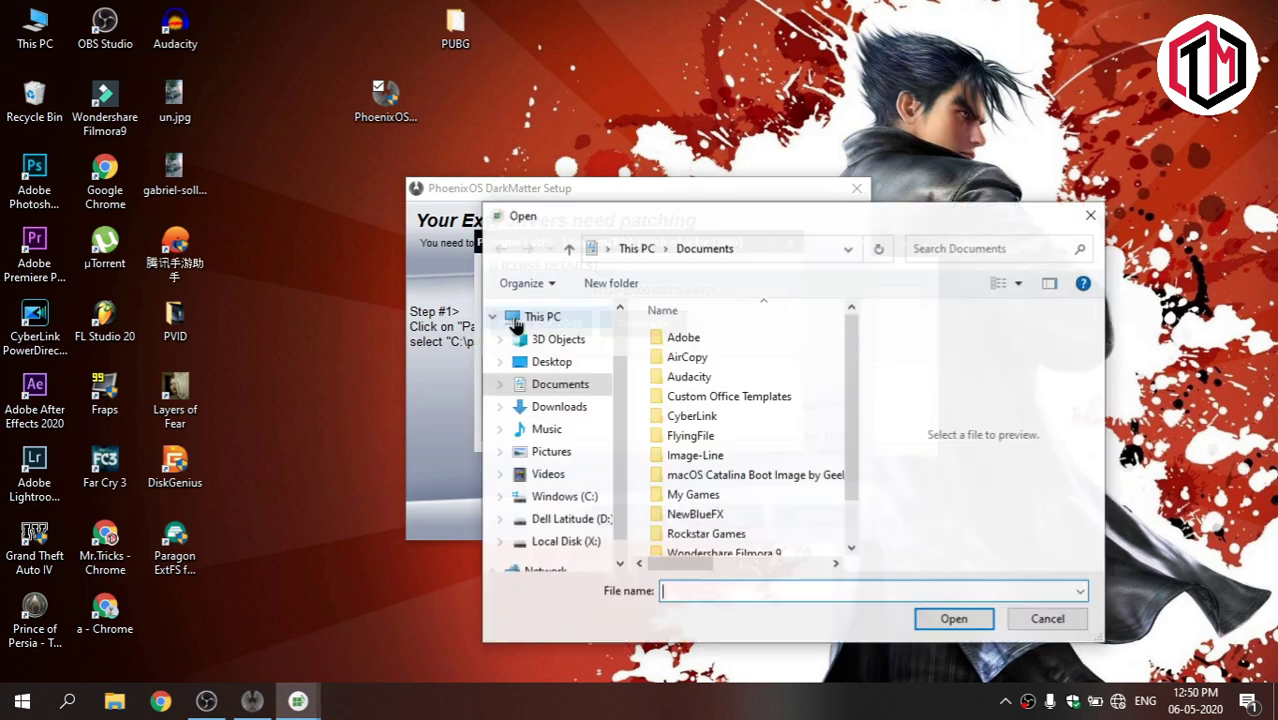
{"action": "scroll", "coordinate": [733, 374], "scroll_direction": "down", "scroll_amount": 1}
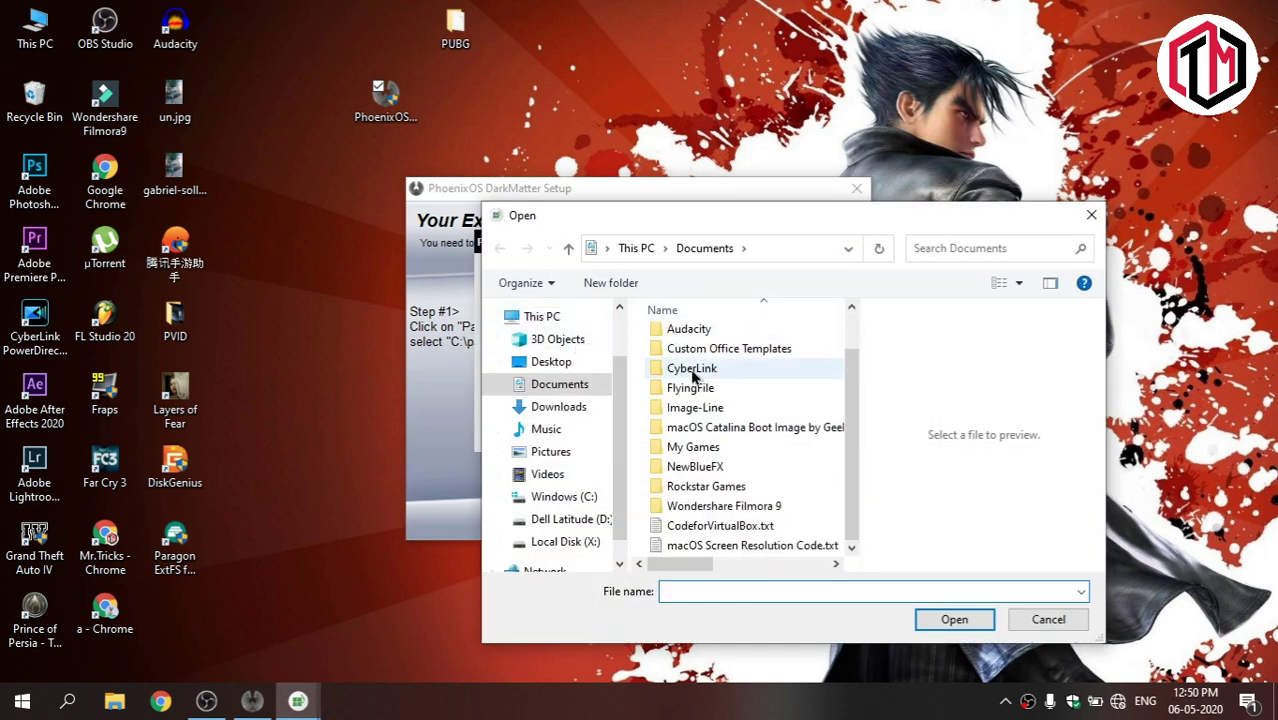
{"action": "left_click", "coordinate": [582, 497]}
{"action": "scroll", "coordinate": [660, 465], "scroll_direction": "down", "scroll_amount": 1}
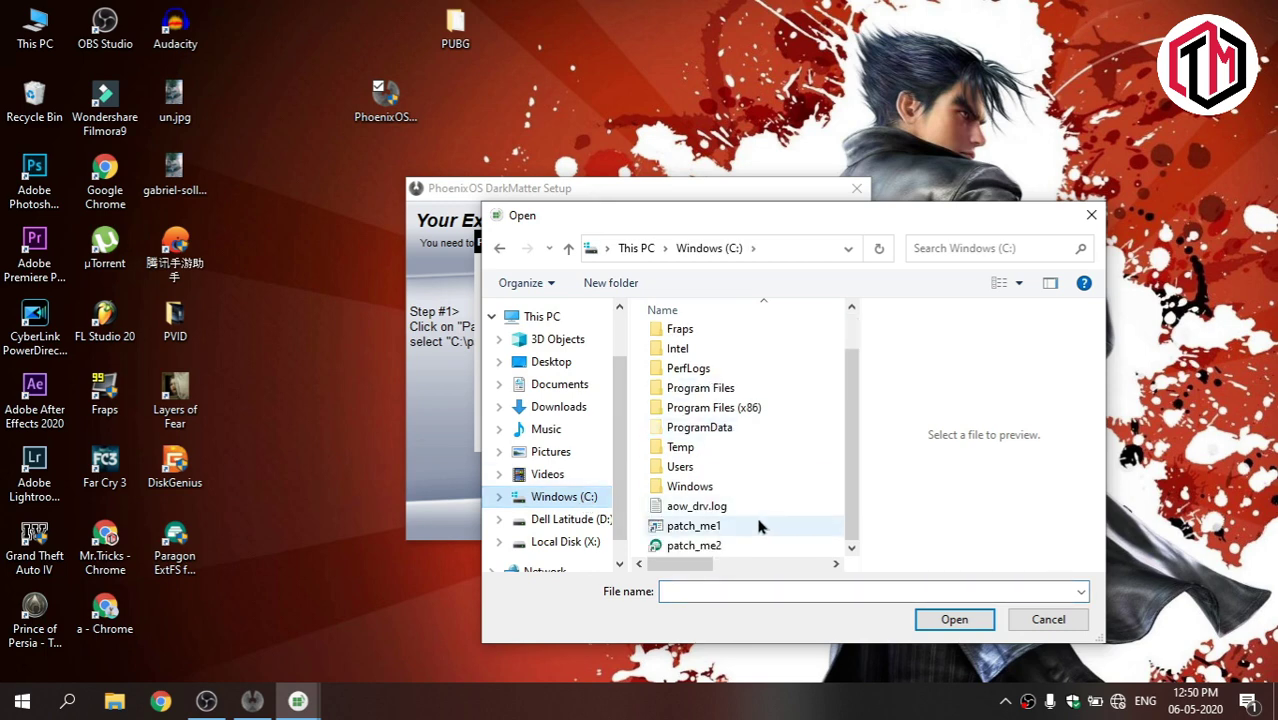
{"action": "left_click", "coordinate": [733, 527]}
{"action": "double_click", "coordinate": [733, 527]}
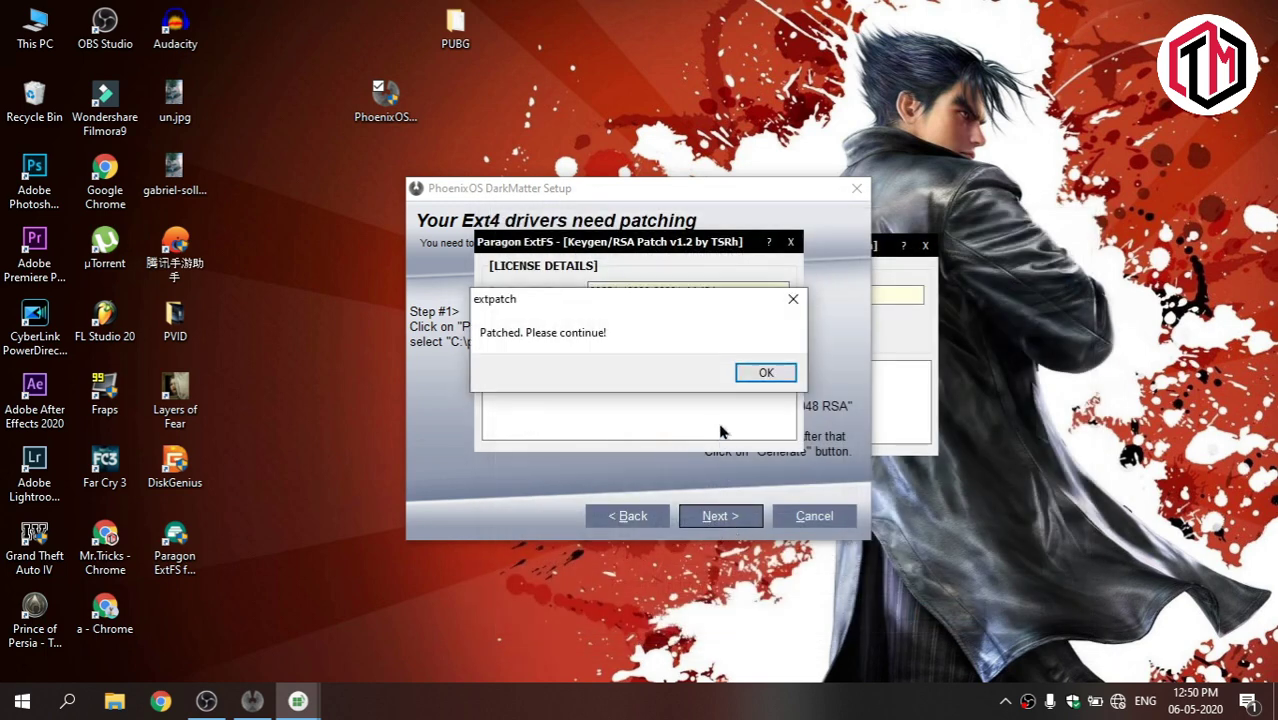
{"action": "left_click", "coordinate": [764, 373]}
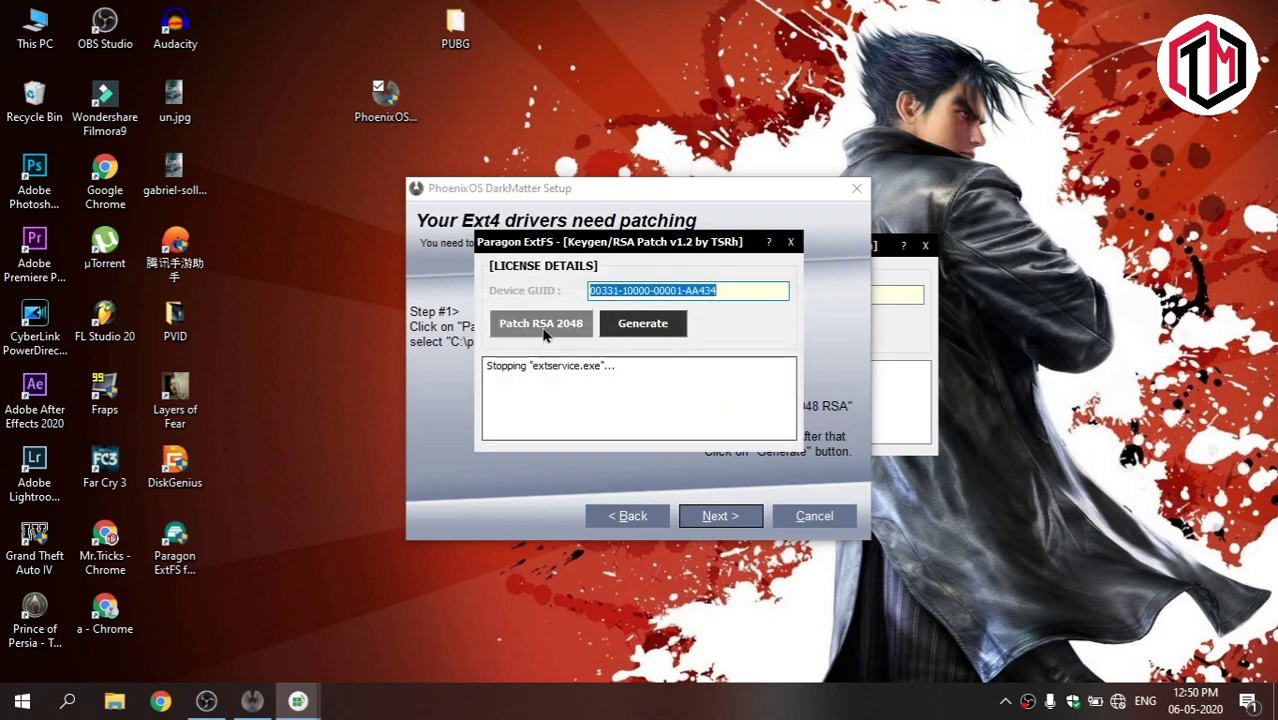
Apply the RSA 2048 patch to the second Ext4 driver file, patch_me2, on the Windows (C:) drive
{"action": "scroll", "coordinate": [713, 508], "scroll_direction": "down", "scroll_amount": 1}
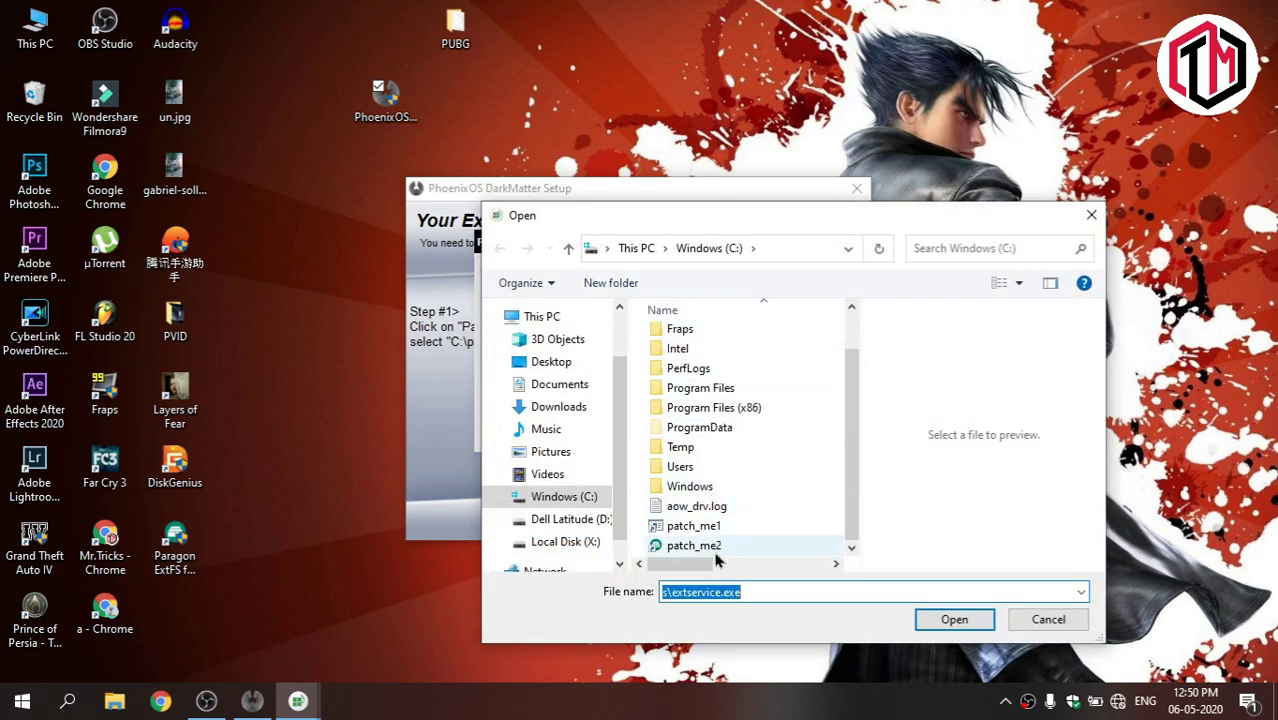
{"action": "left_click", "coordinate": [716, 547]}
{"action": "double_click", "coordinate": [716, 547]}
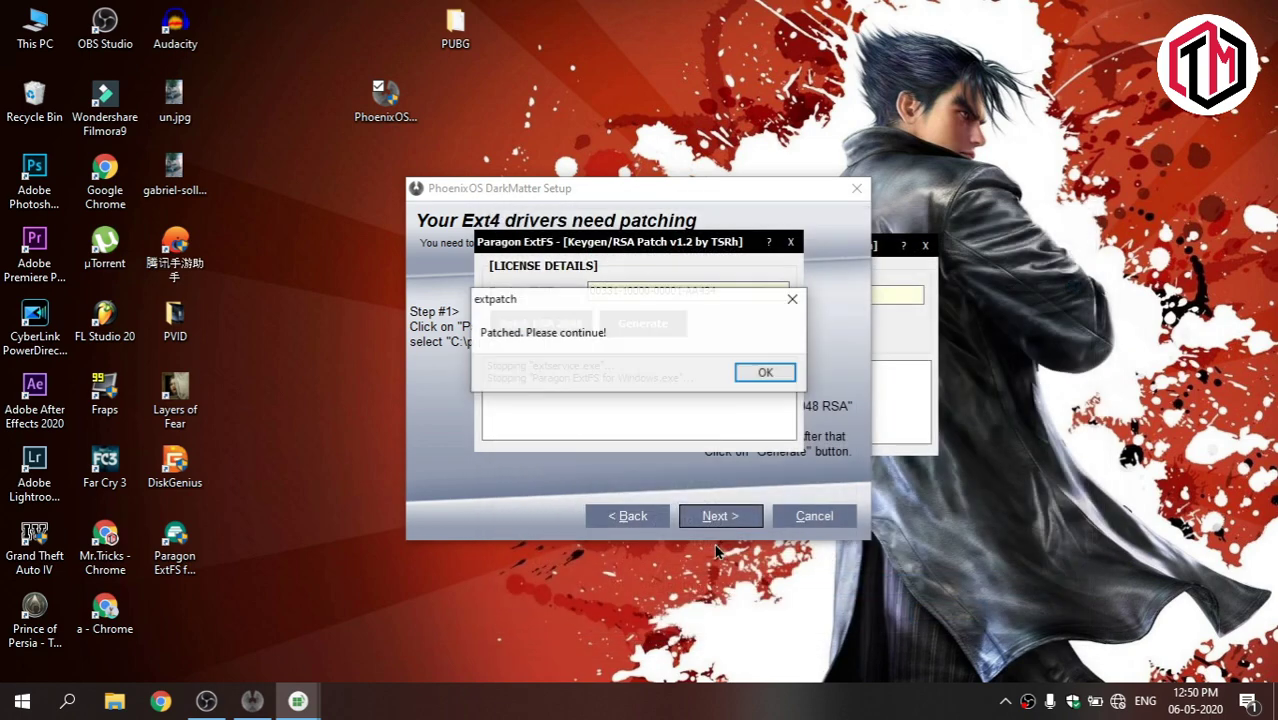
{"action": "left_click", "coordinate": [777, 378]}
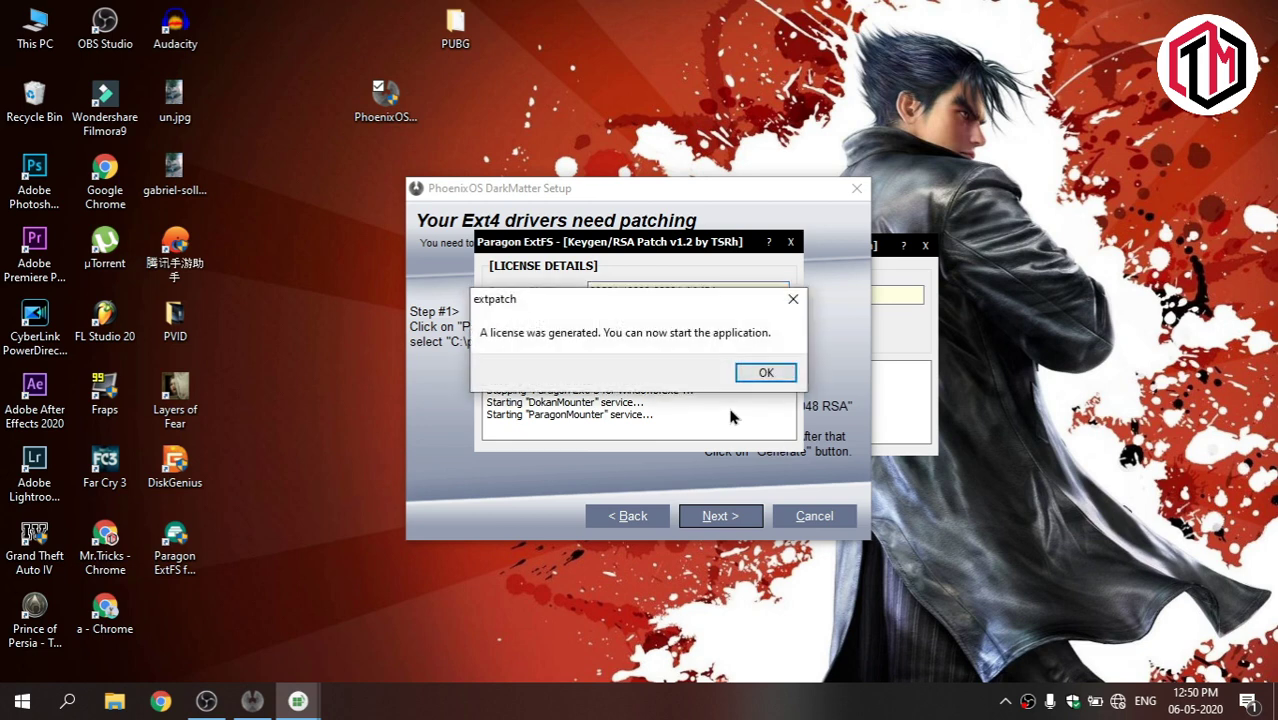
Finish generating the Paragon ExtFS license, close the patch tool and continue to the Partition Wizard page
{"action": "left_click", "coordinate": [766, 375]}
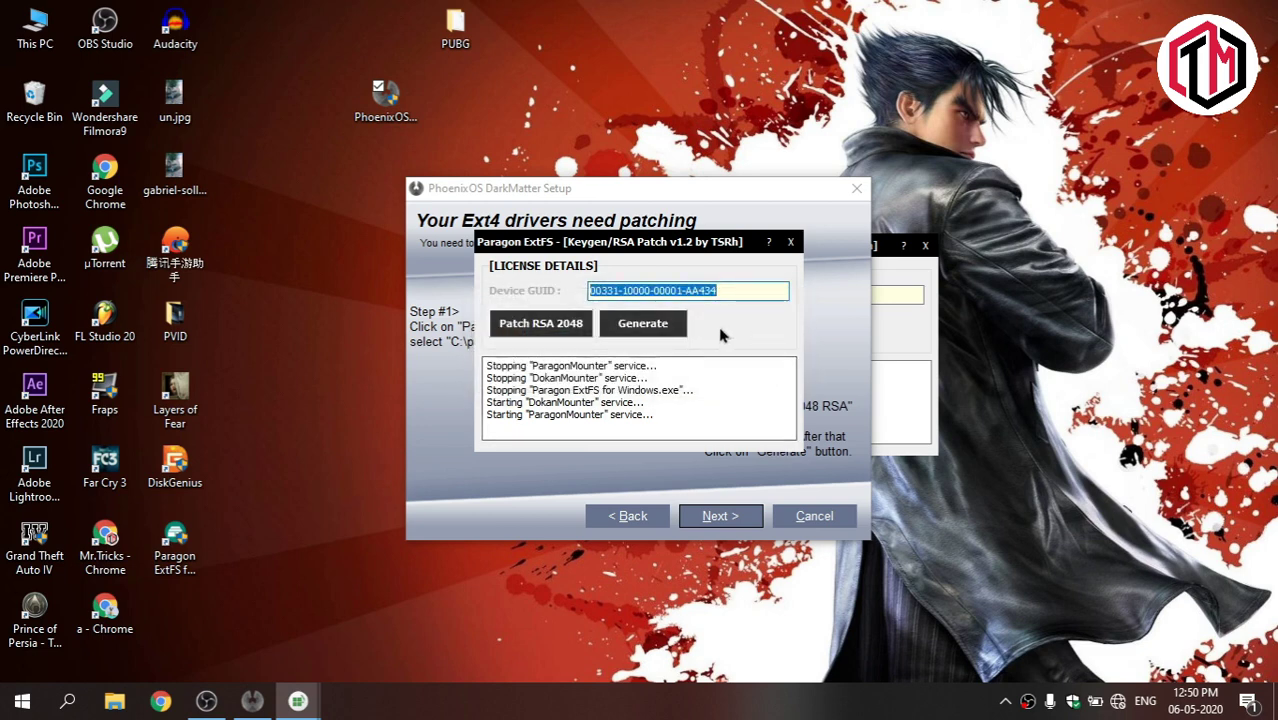
{"action": "left_click", "coordinate": [790, 241]}
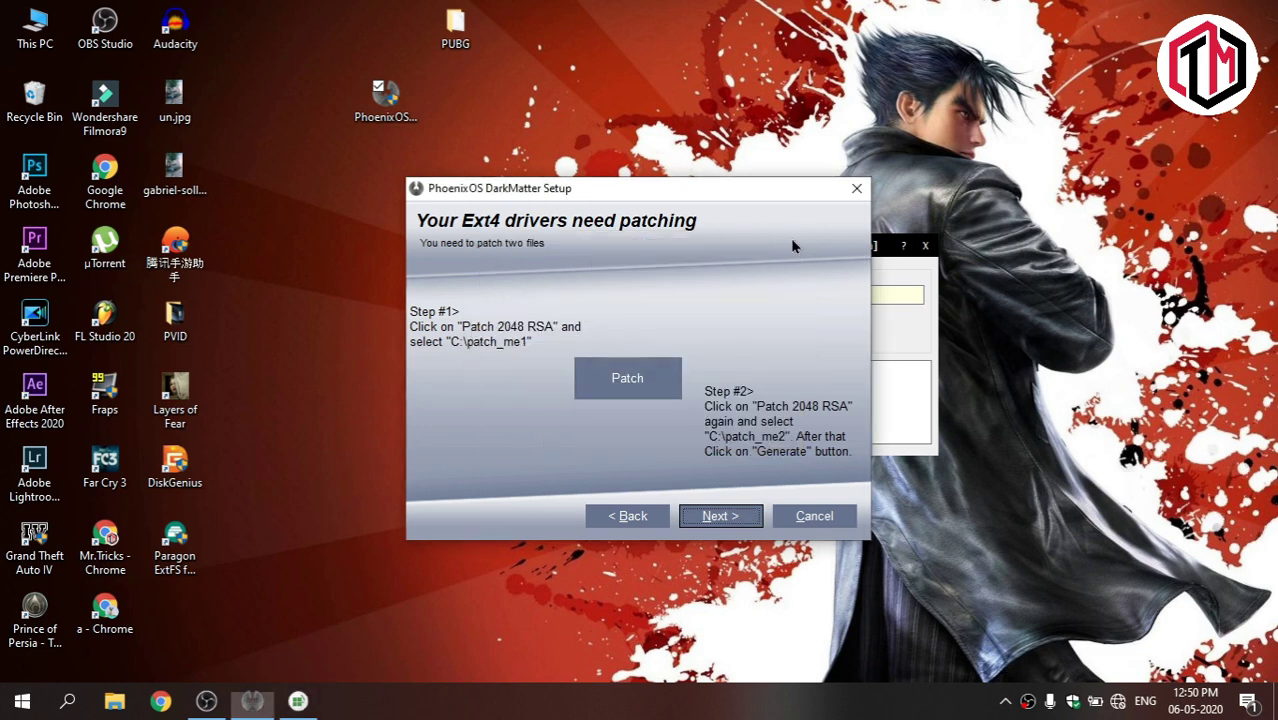
{"action": "left_click", "coordinate": [722, 516]}
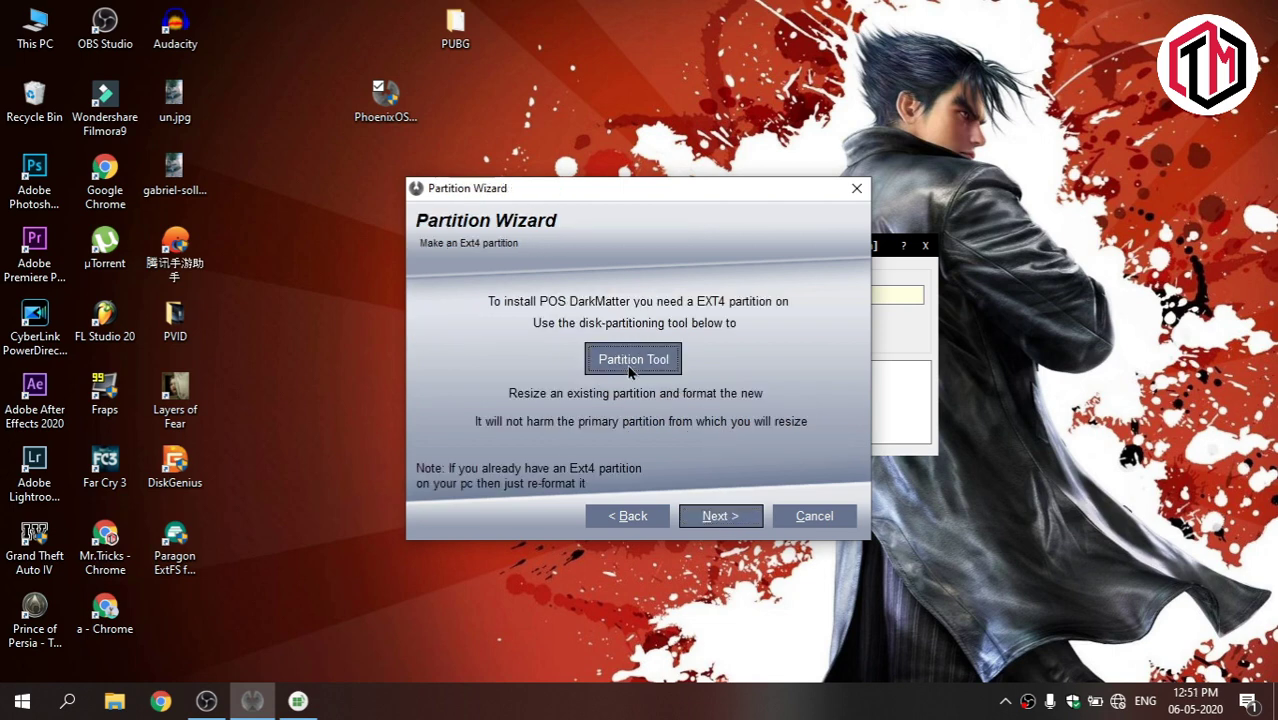
Open the installer's partition tool, DiskGenius, and confirm writing all changes to the disk
{"action": "left_click", "coordinate": [632, 366]}
{"action": "left_click", "coordinate": [778, 403]}
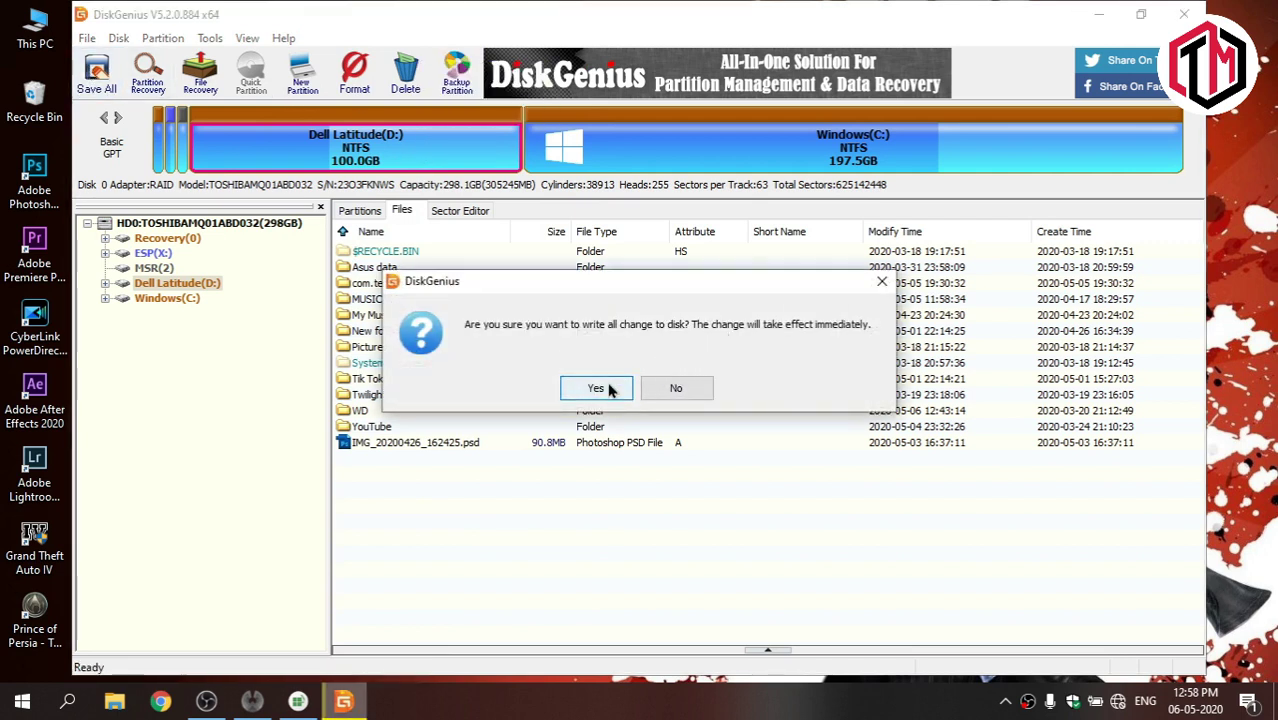
{"action": "left_click", "coordinate": [597, 388]}
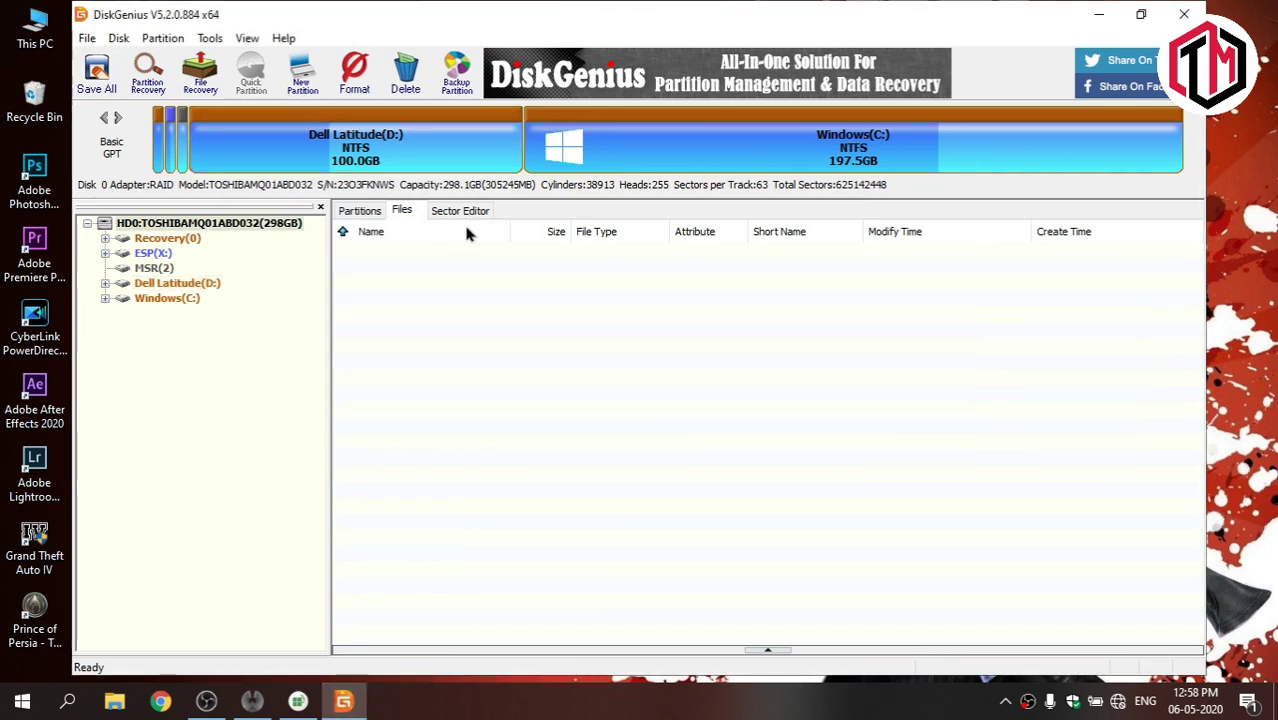
Shrink the Dell Latitude (D:) partition to 83.99 GB, leaving 16.01 GB unallocated behind it
{"action": "left_click", "coordinate": [440, 148]}
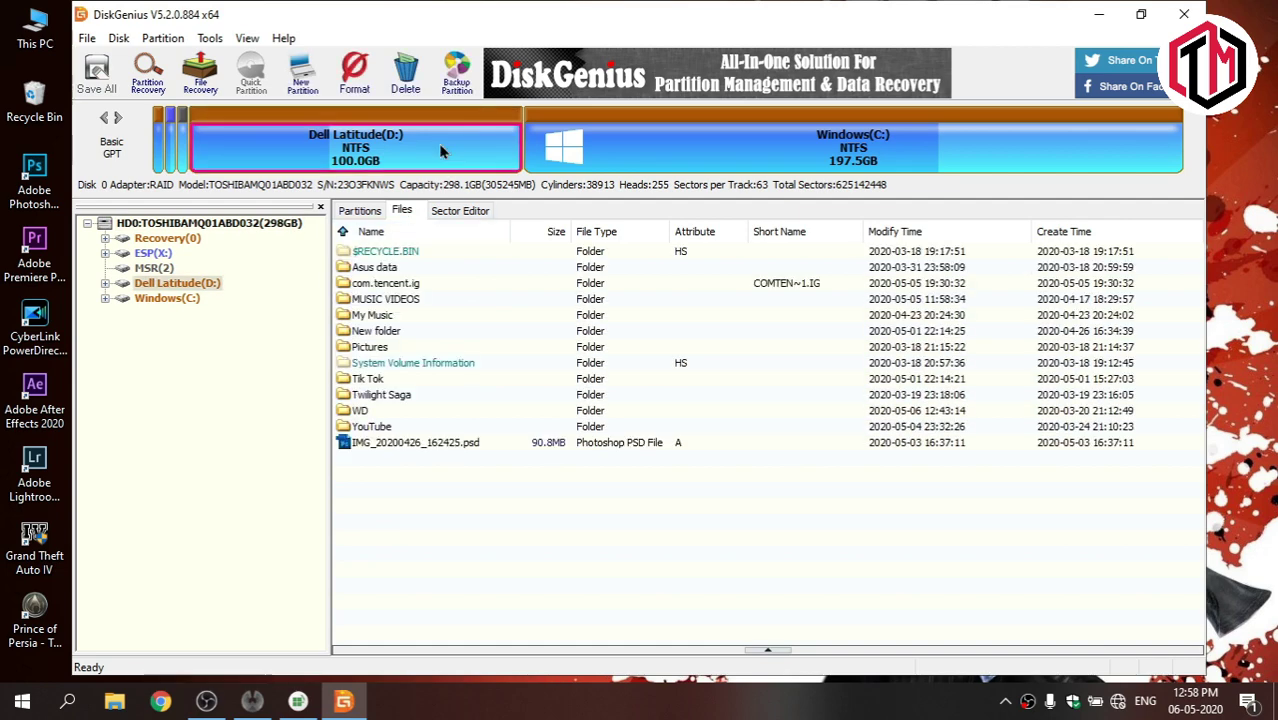
{"action": "right_click", "coordinate": [441, 150]}
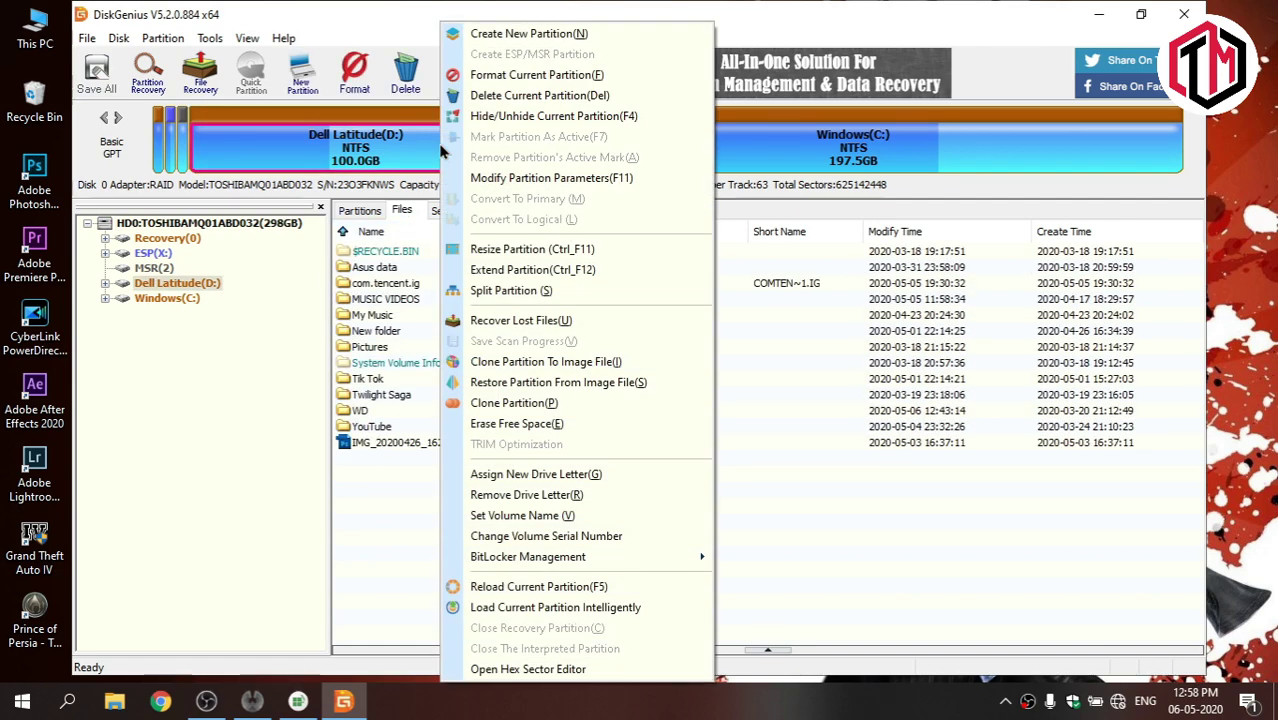
{"action": "left_click", "coordinate": [535, 249]}
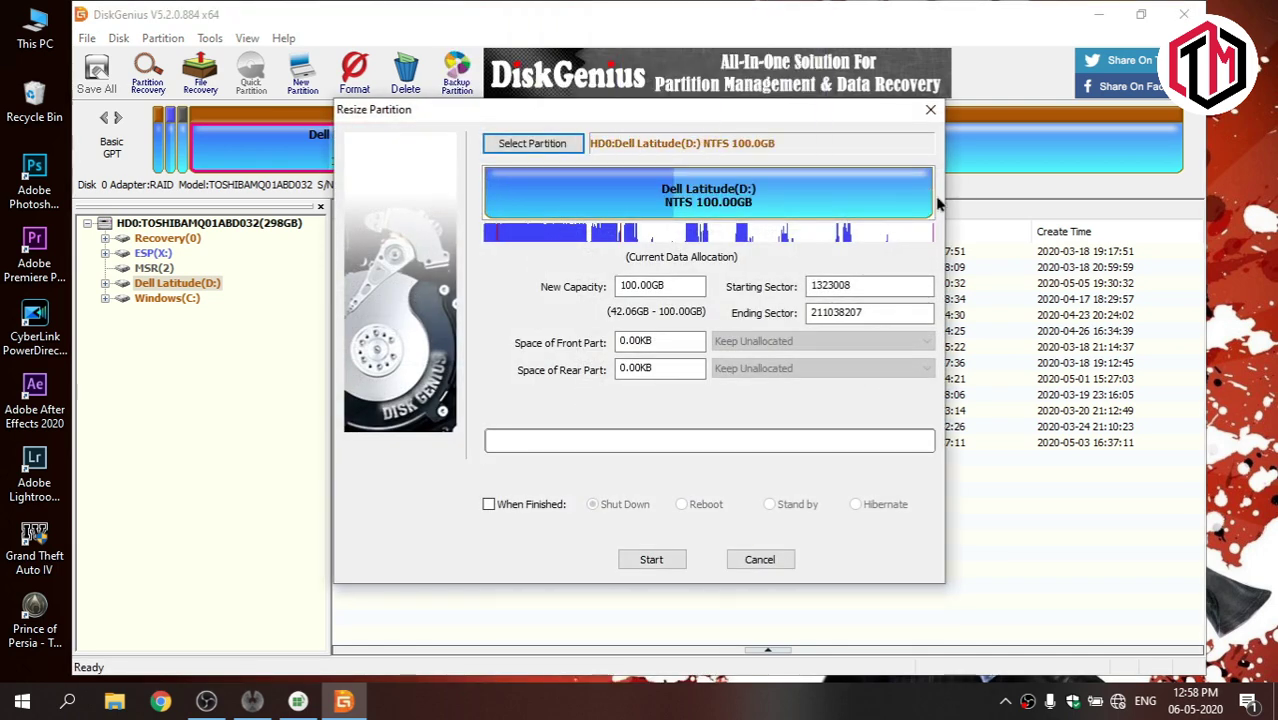
{"action": "left_click_drag", "start_coordinate": [932, 199], "coordinate": [860, 265]}
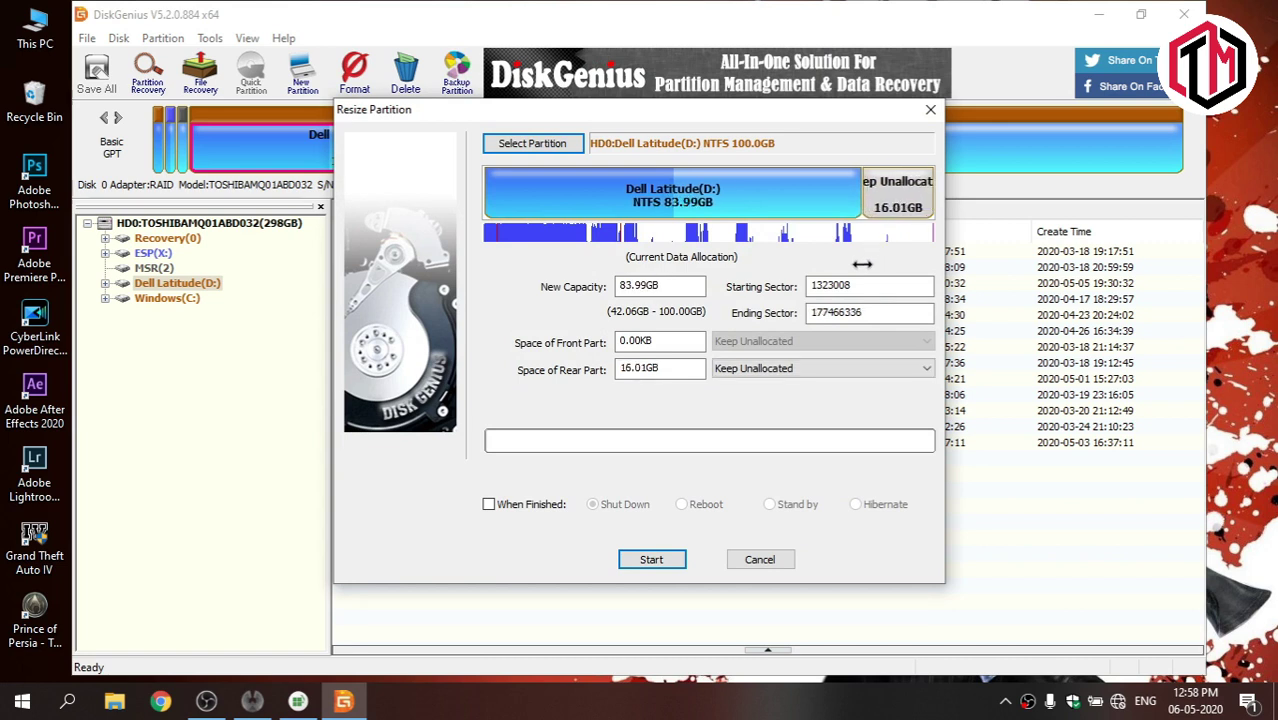
{"action": "left_click", "coordinate": [650, 560]}
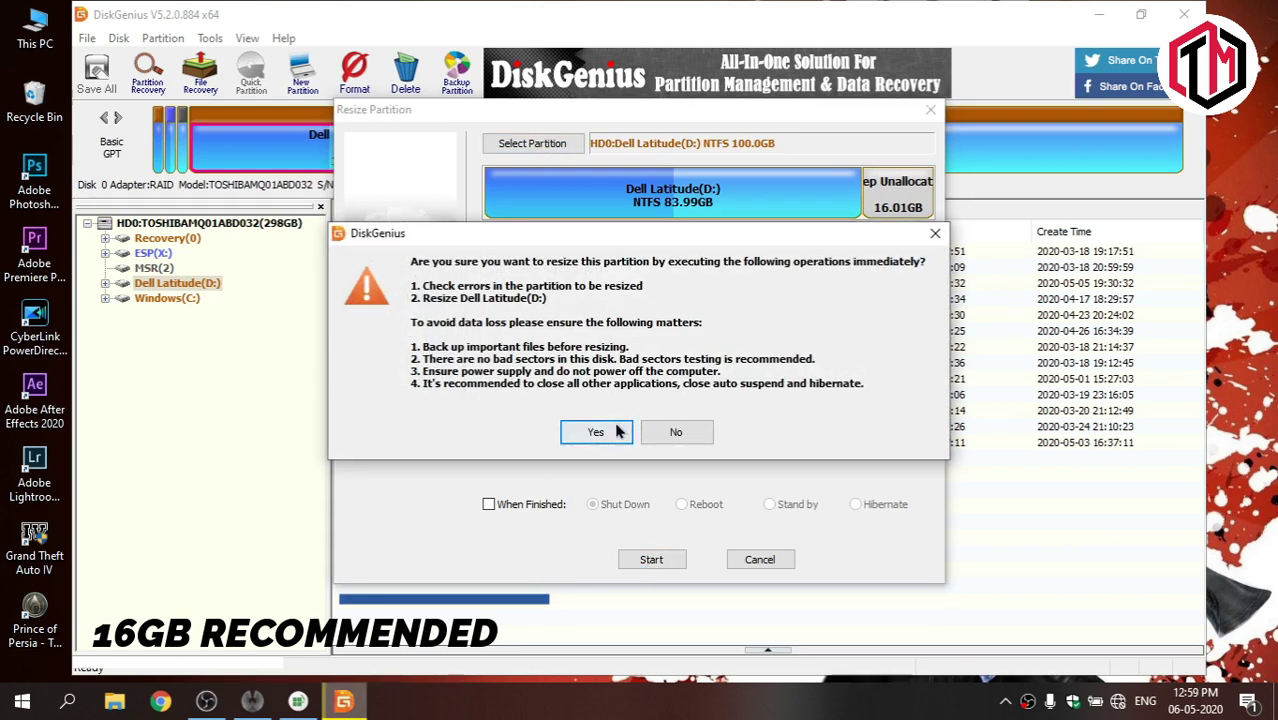
{"action": "left_click", "coordinate": [596, 433]}
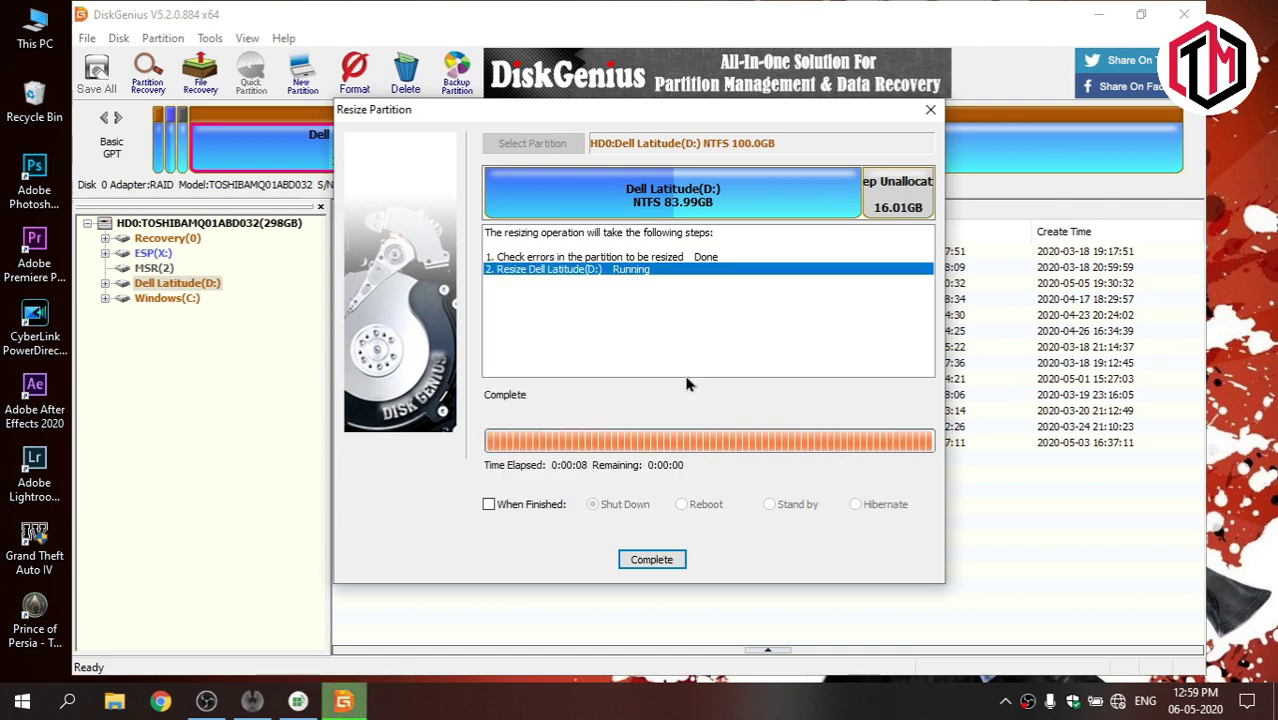
{"action": "left_click", "coordinate": [652, 558]}
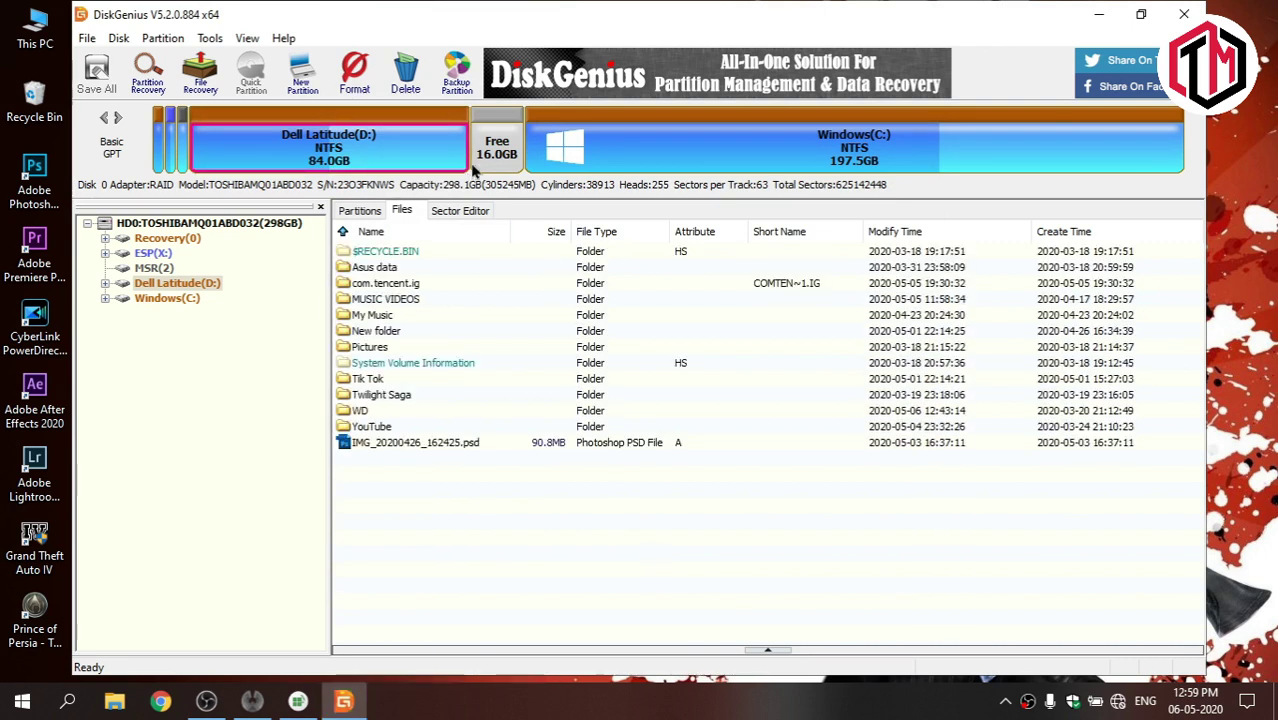
Create a 16 GB primary partition with the Ext4 (Linux Data) file system in the free space
{"action": "left_click", "coordinate": [508, 152]}
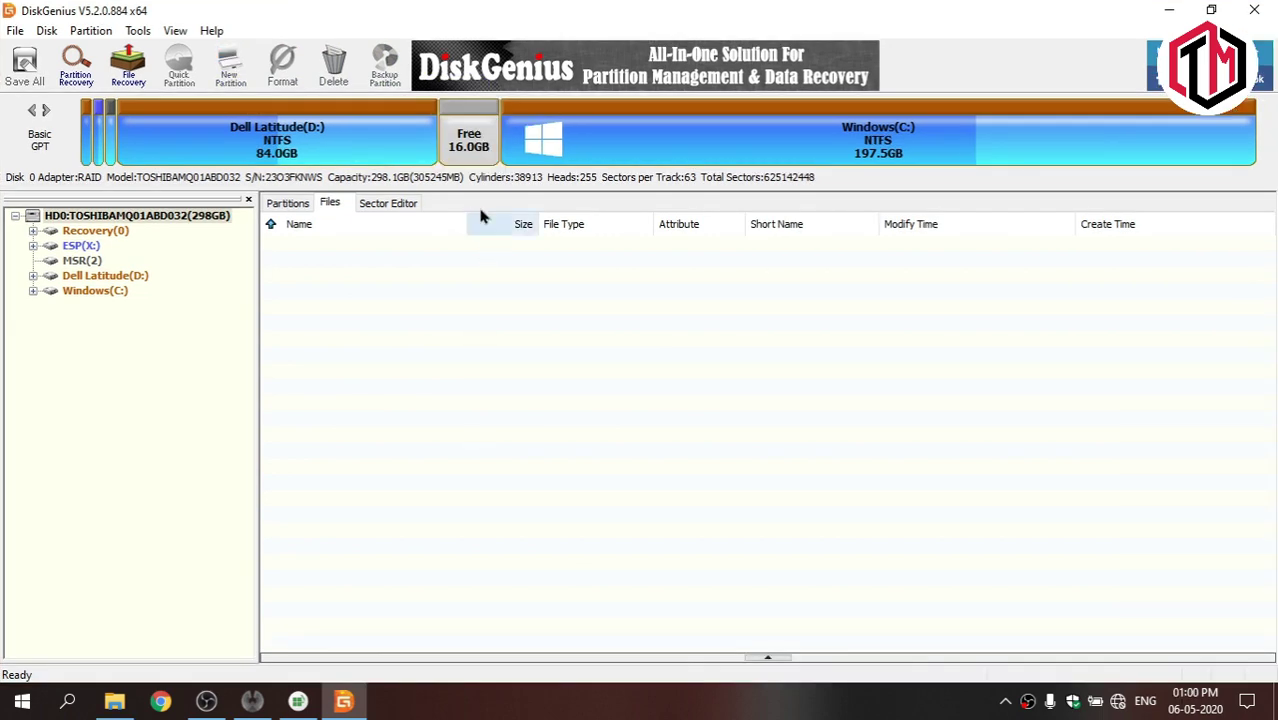
{"action": "right_click", "coordinate": [465, 138]}
{"action": "left_click", "coordinate": [562, 14]}
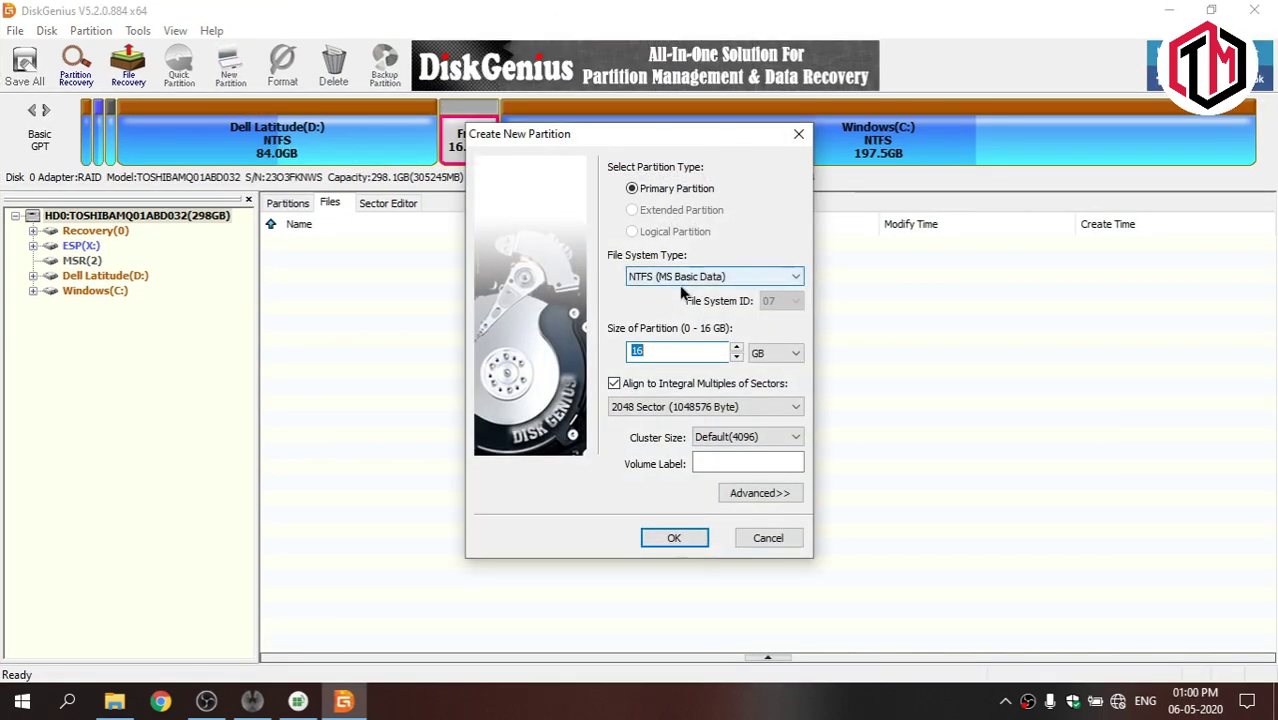
{"action": "left_click", "coordinate": [792, 277]}
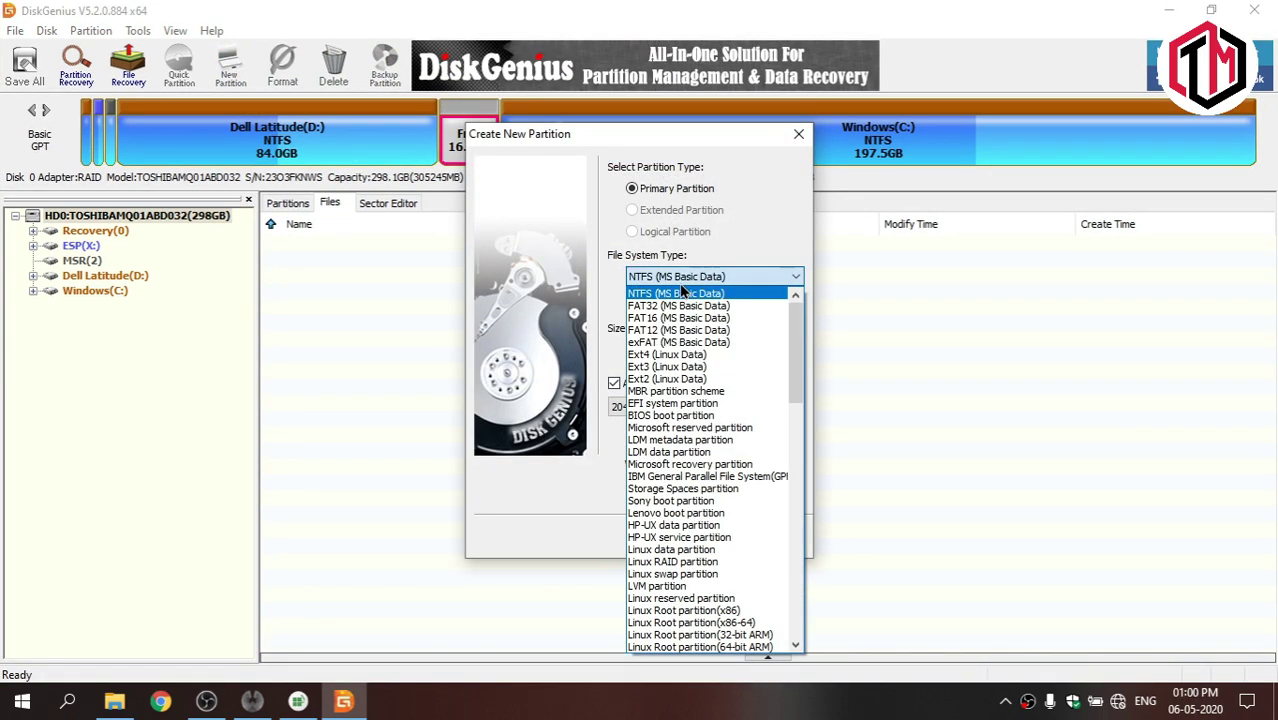
{"action": "left_click", "coordinate": [683, 356]}
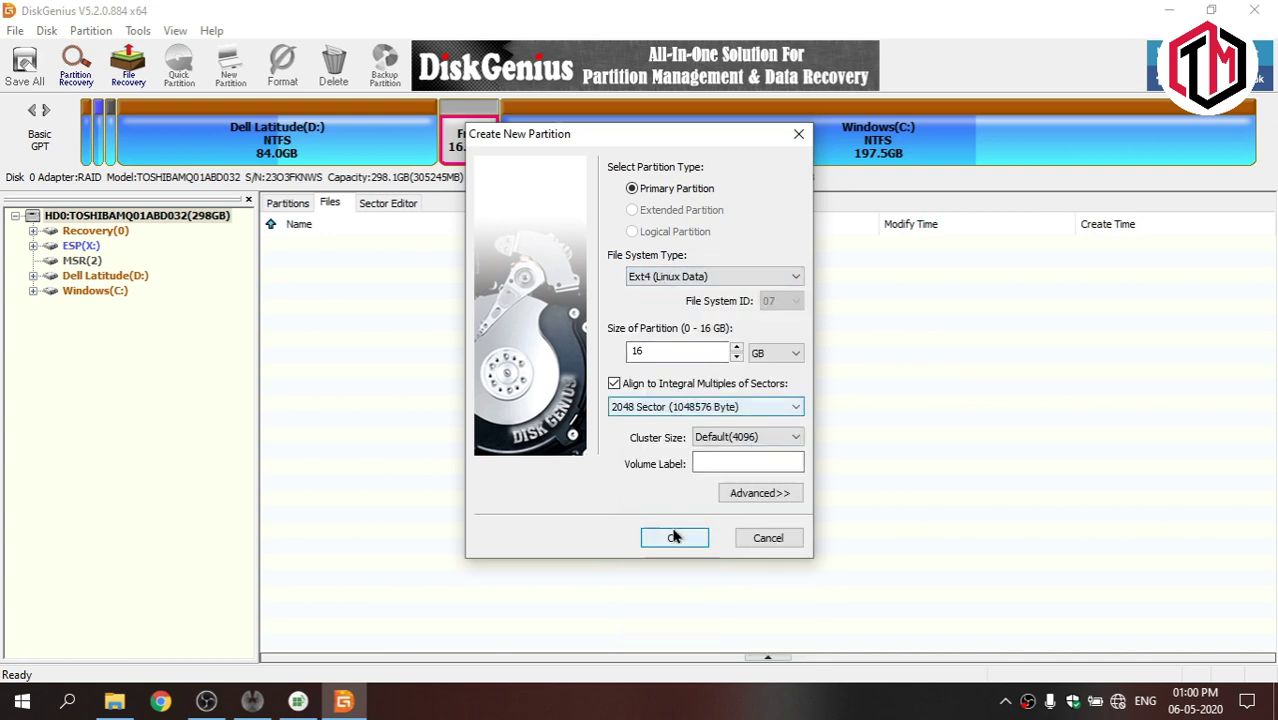
{"action": "left_click", "coordinate": [673, 536]}
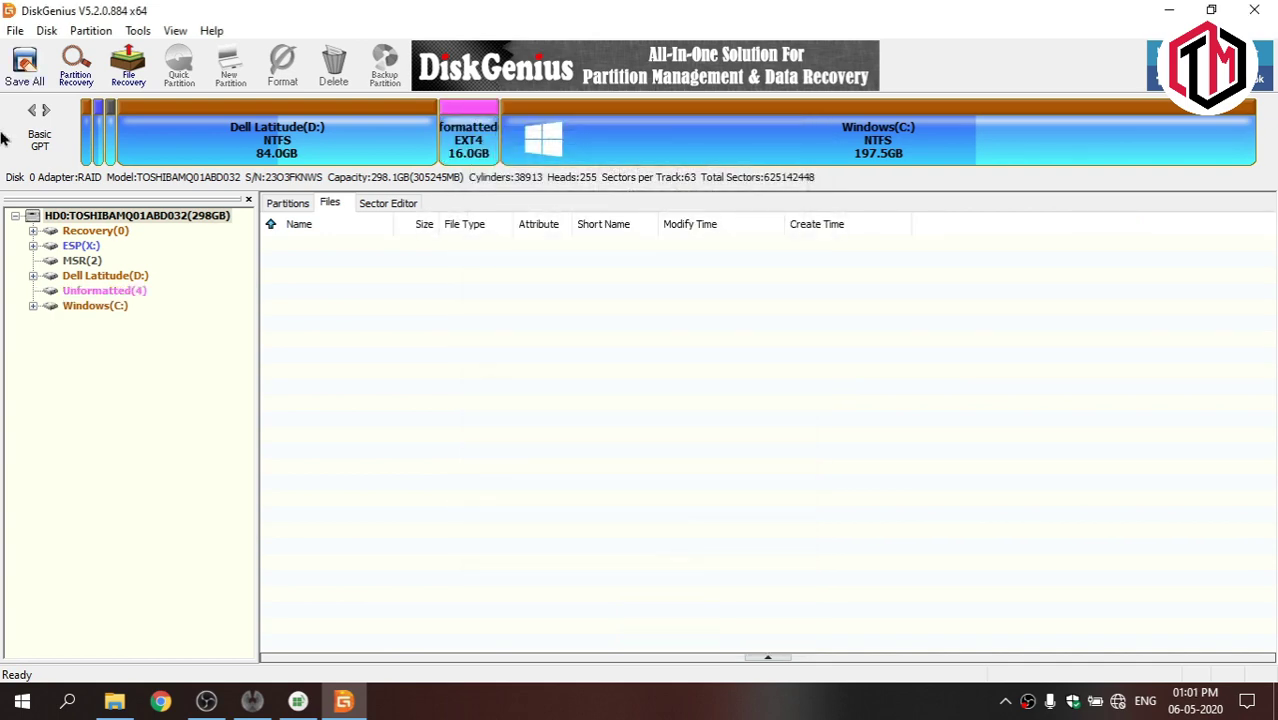
Save the partition changes to the disk, format the new Ext4 partition and close DiskGenius
{"action": "left_click", "coordinate": [24, 66]}
{"action": "left_click", "coordinate": [596, 389]}
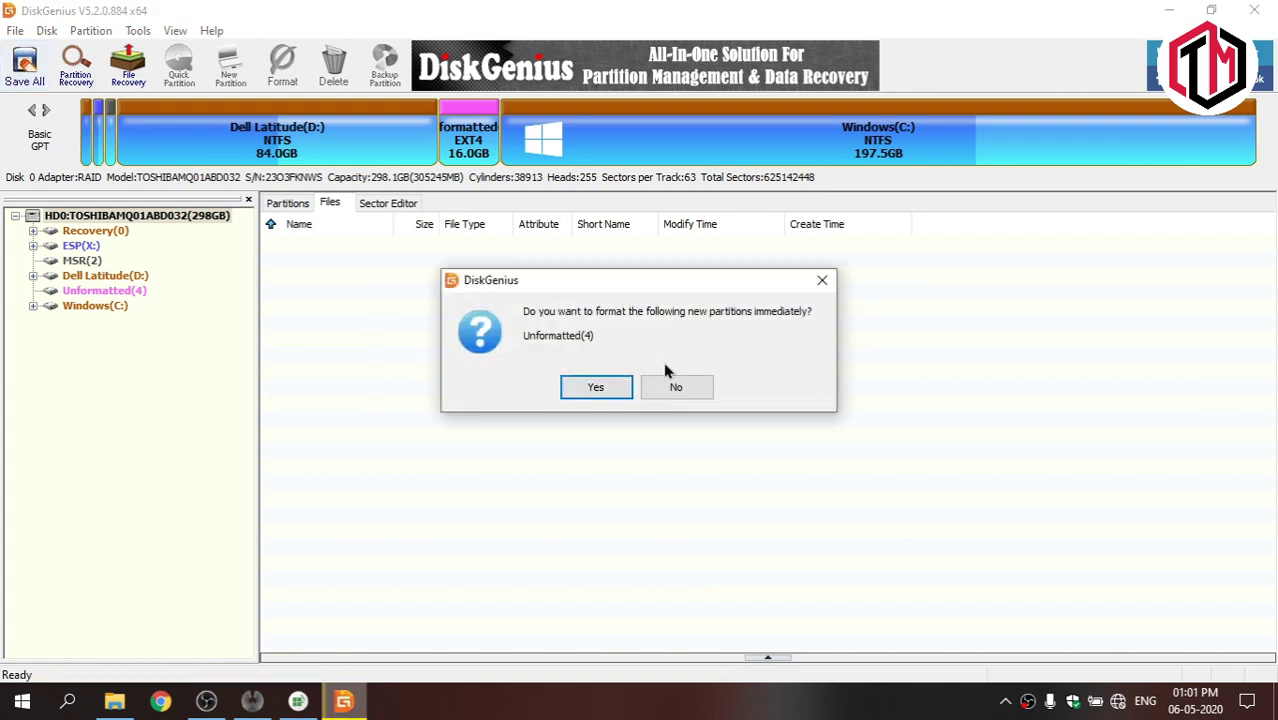
{"action": "left_click", "coordinate": [617, 387]}
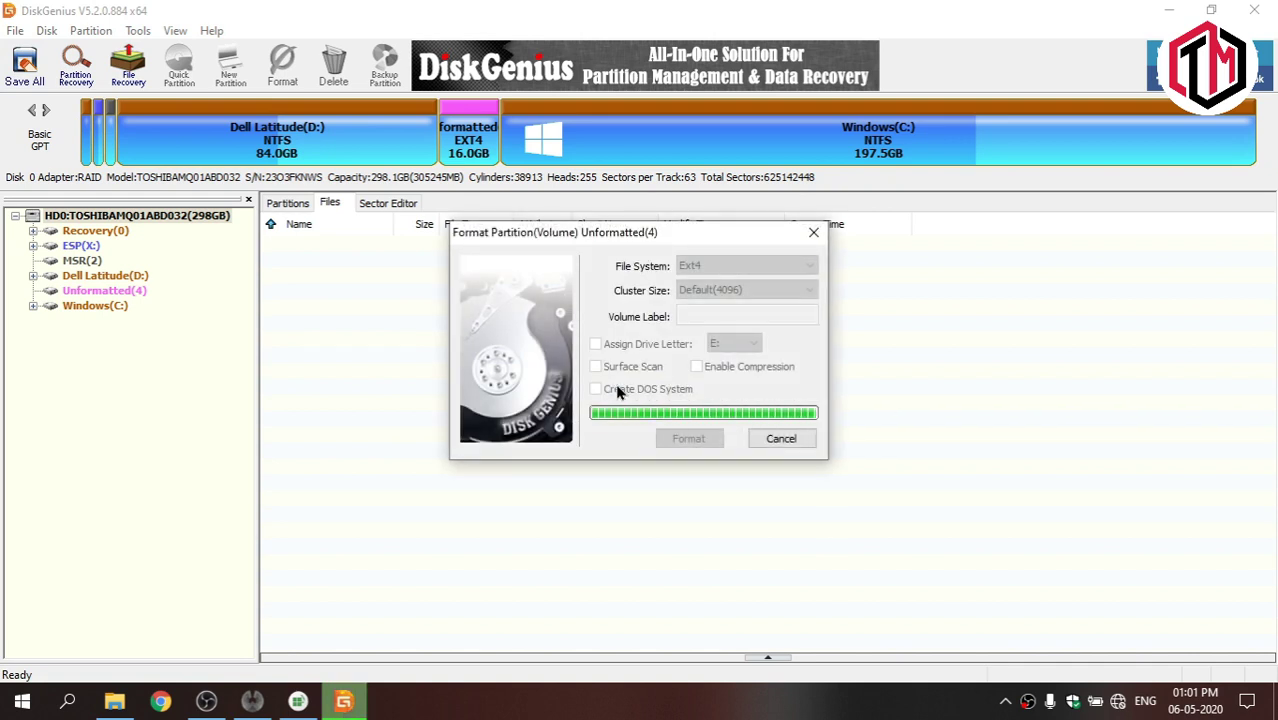
{"action": "left_click", "coordinate": [1253, 12]}
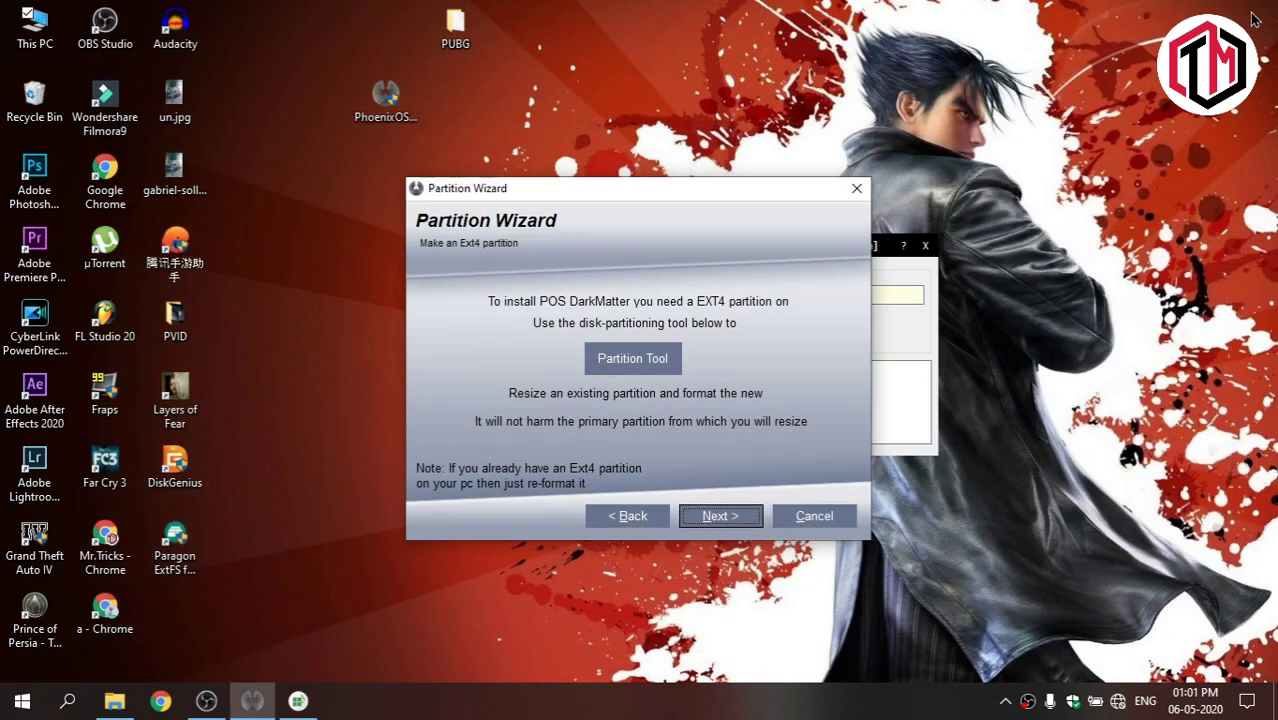
Continue the PhoenixOS installer with the default packages and choose Local Disk (E:) as the installation partition
{"action": "left_click", "coordinate": [737, 516]}
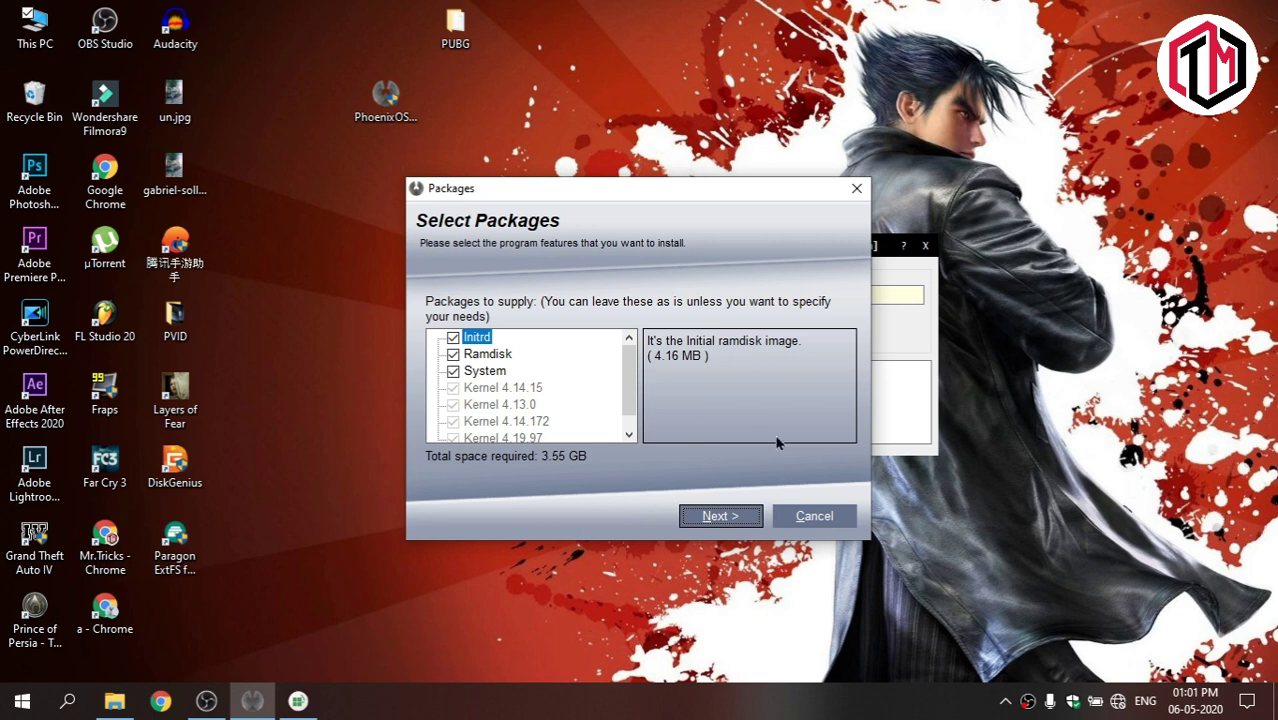
{"action": "left_click", "coordinate": [735, 515]}
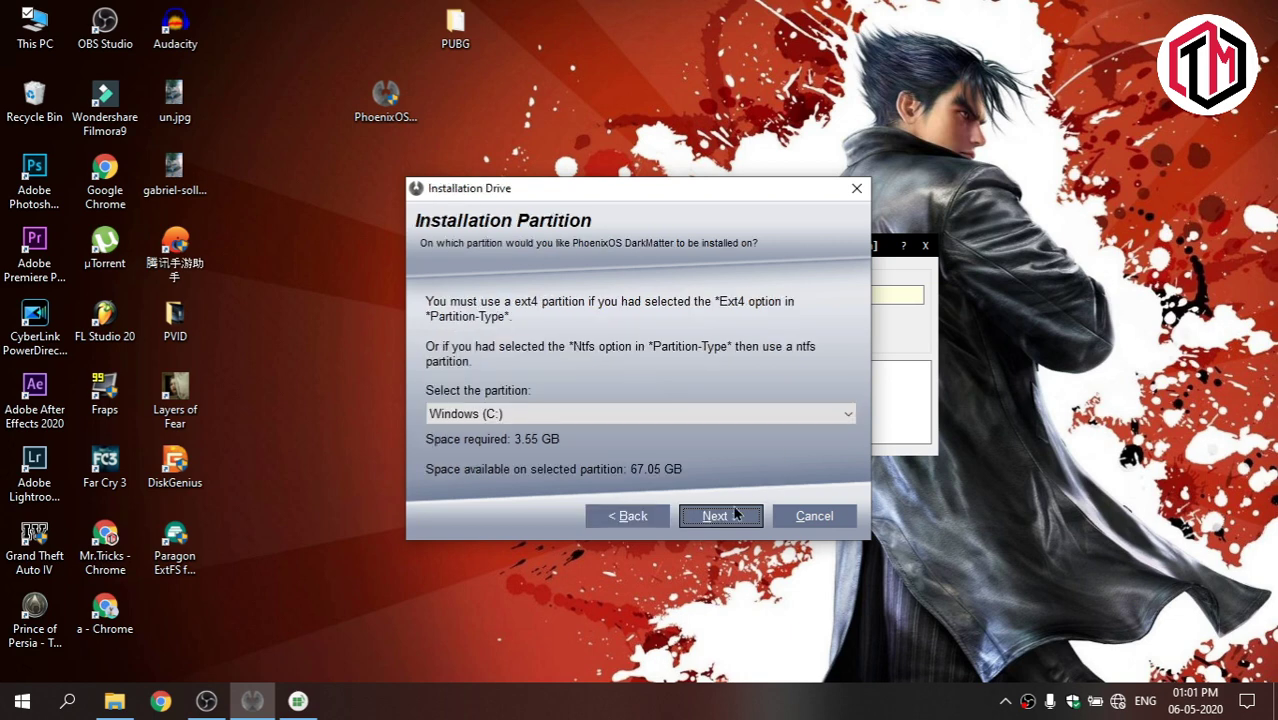
{"action": "left_click", "coordinate": [626, 418]}
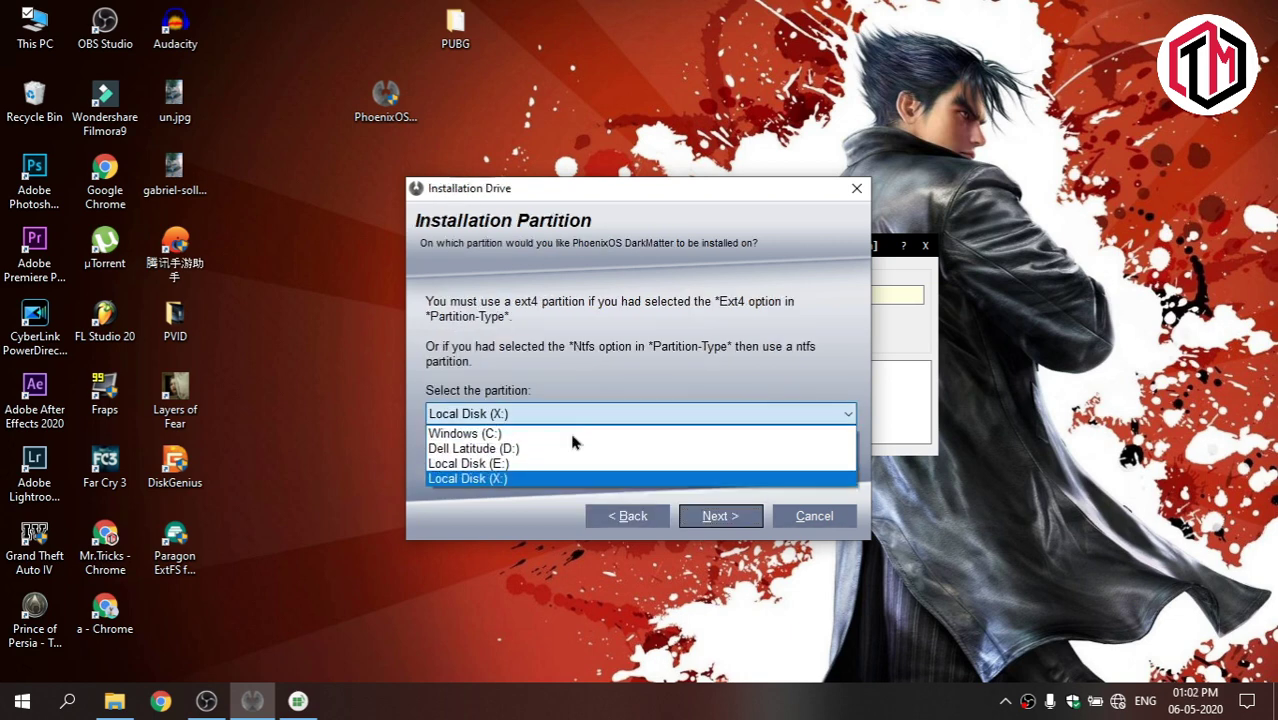
{"action": "left_click", "coordinate": [554, 466]}
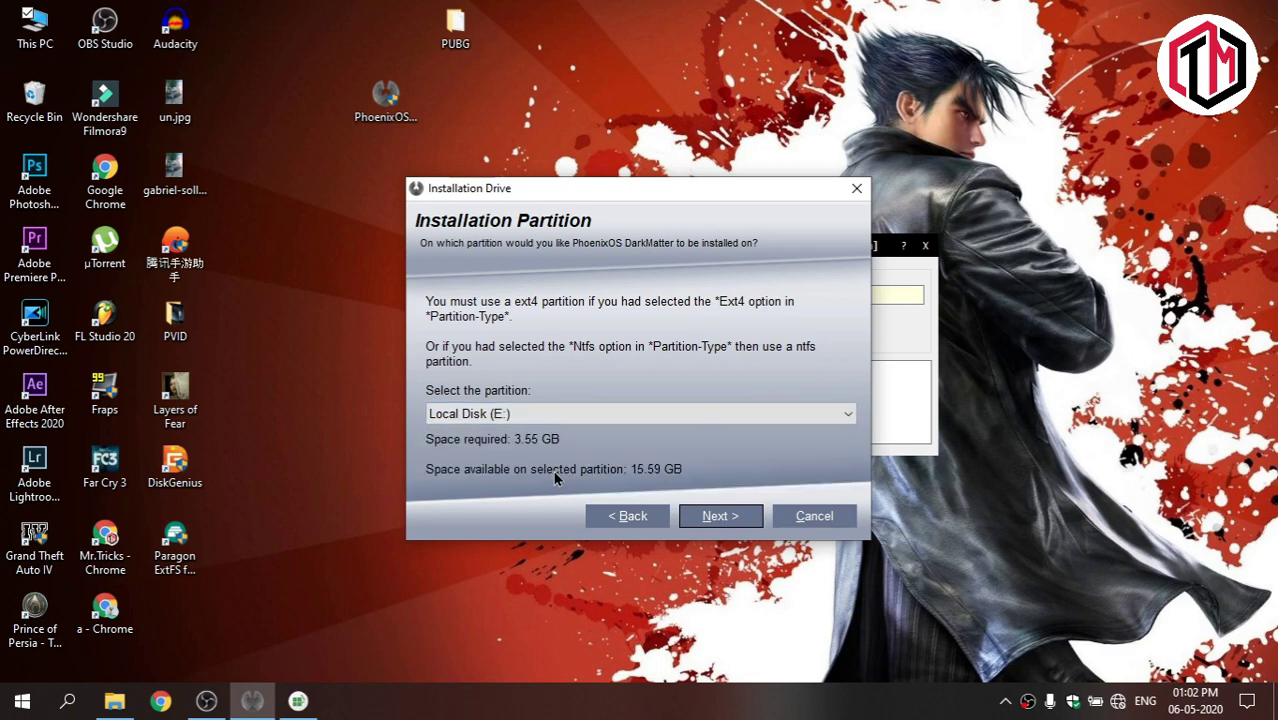
{"action": "left_click", "coordinate": [735, 517]}
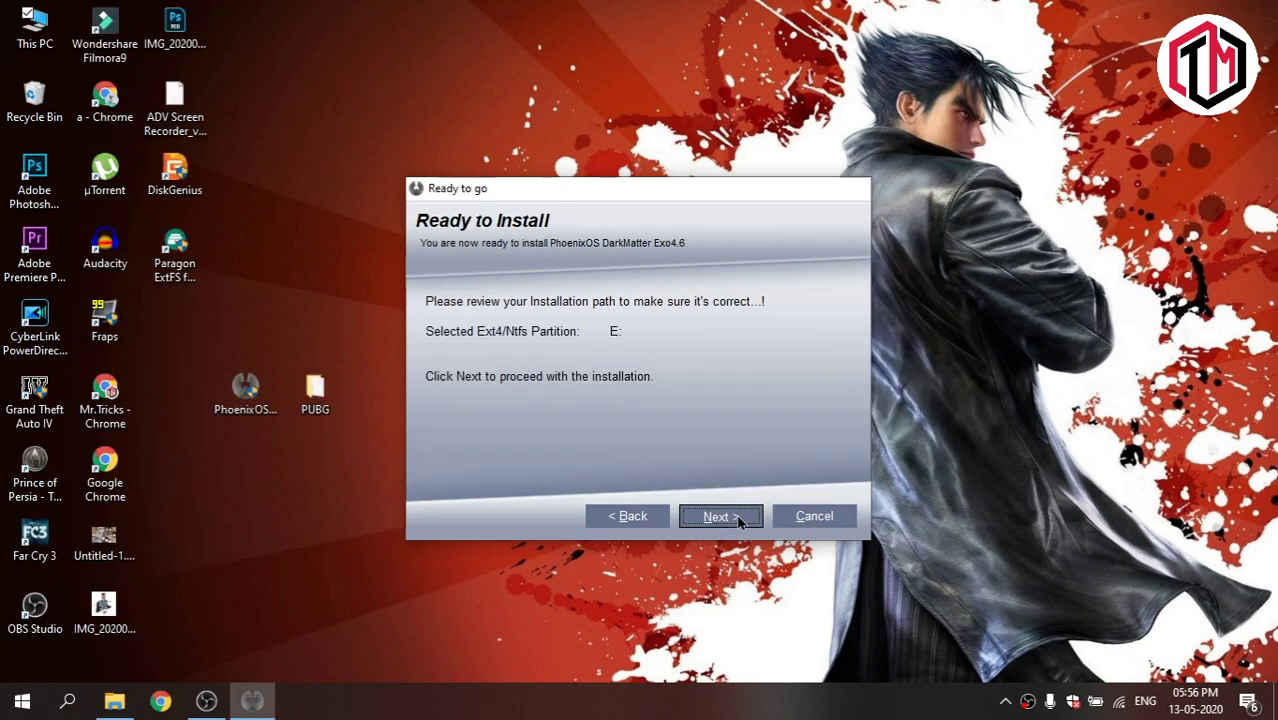
Install PhoenixOS DarkMatter with its Grub2Win bootloader on E: and finish the installer
{"action": "left_click", "coordinate": [737, 517]}
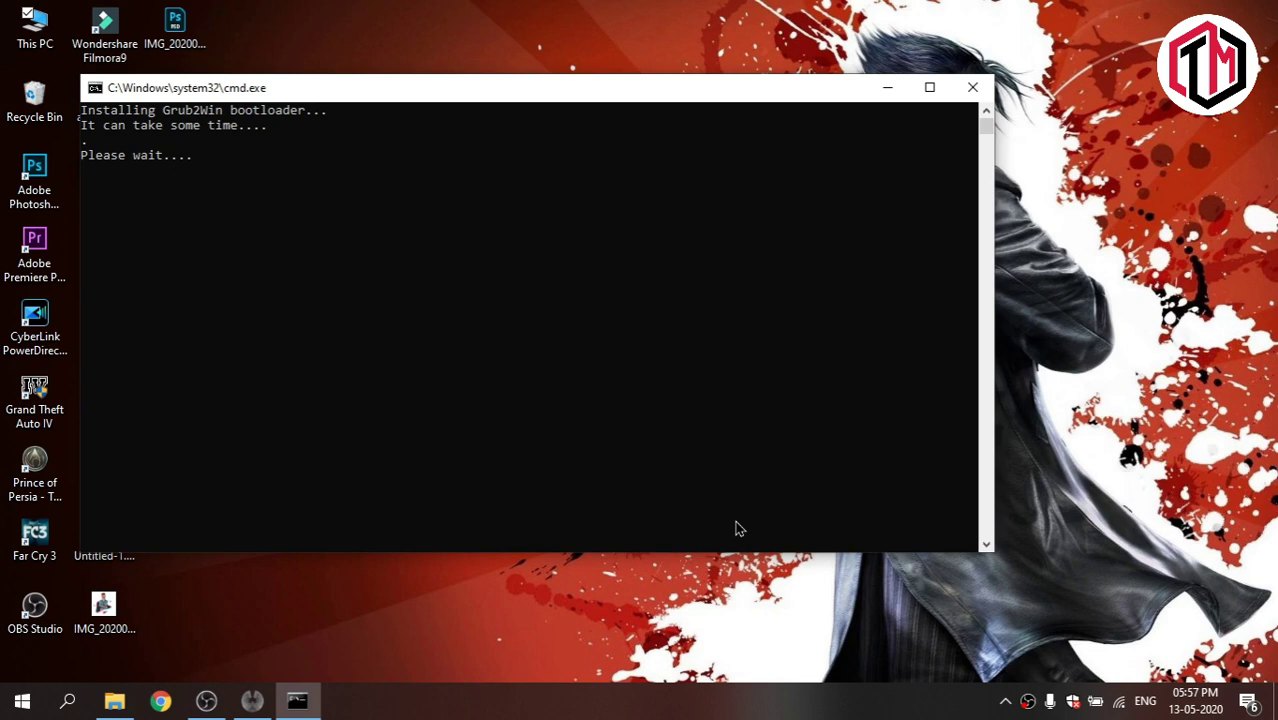
{"action": "left_click", "coordinate": [702, 408]}
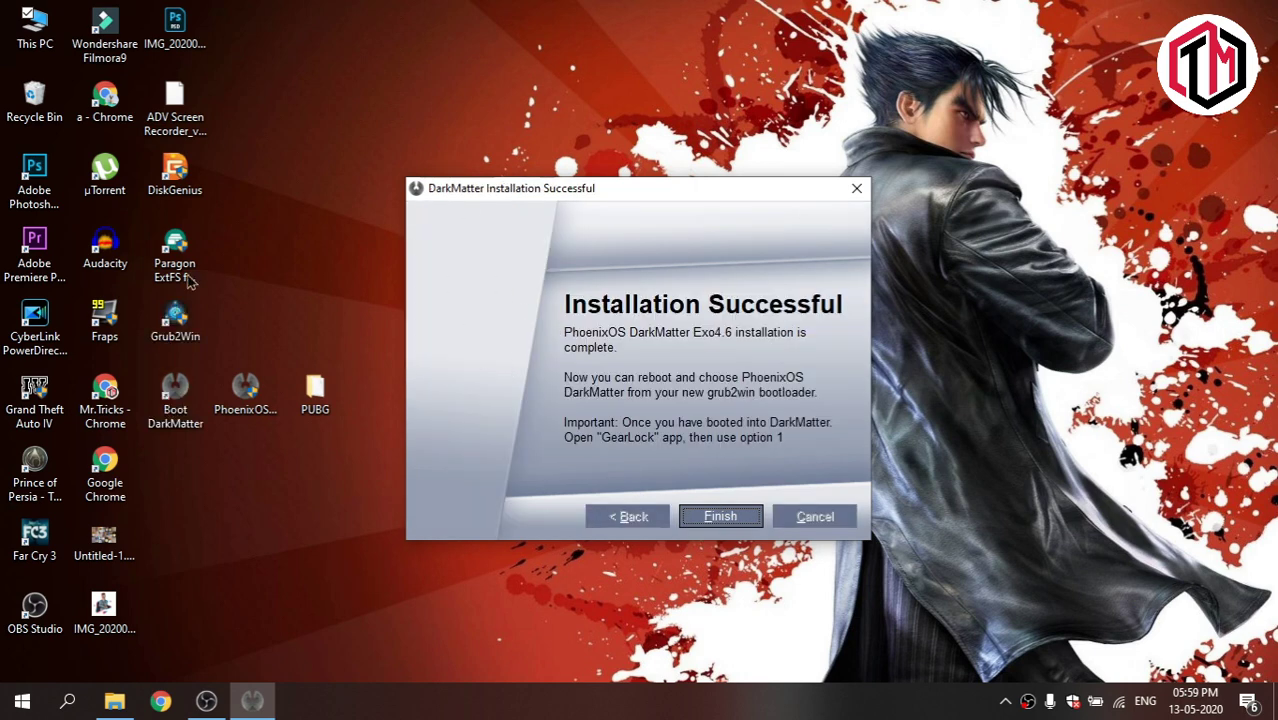
{"action": "left_click", "coordinate": [720, 517]}
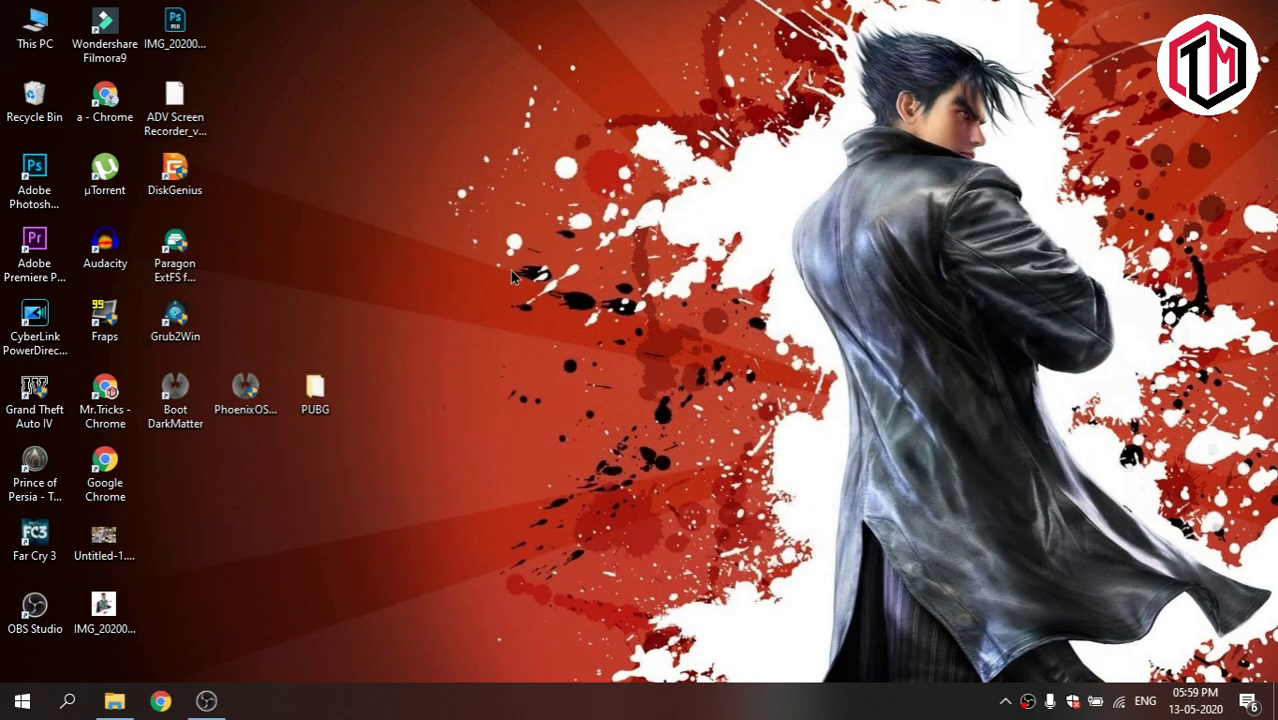
Open Grub2Win, set the Grub graphics mode to 1366x768 and apply the boot menu configuration
{"action": "double_click", "coordinate": [175, 325]}
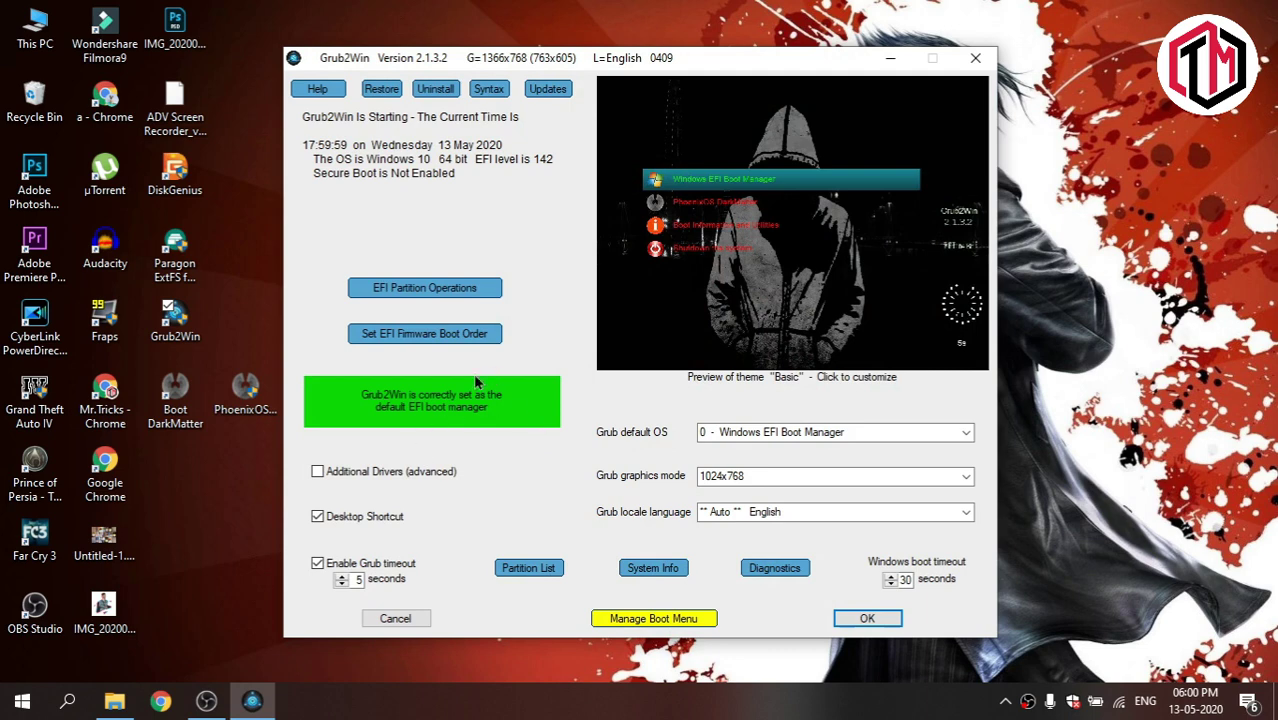
{"action": "left_click", "coordinate": [966, 432]}
{"action": "left_click", "coordinate": [966, 433]}
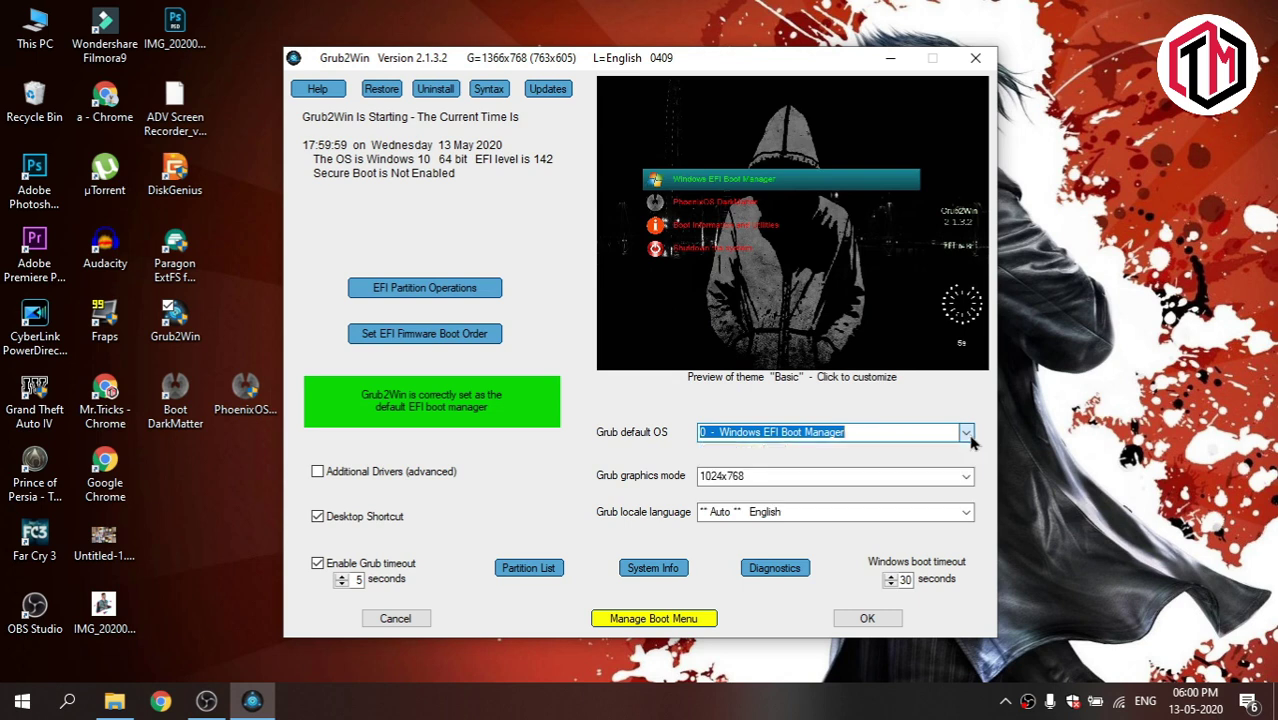
{"action": "left_click", "coordinate": [966, 476]}
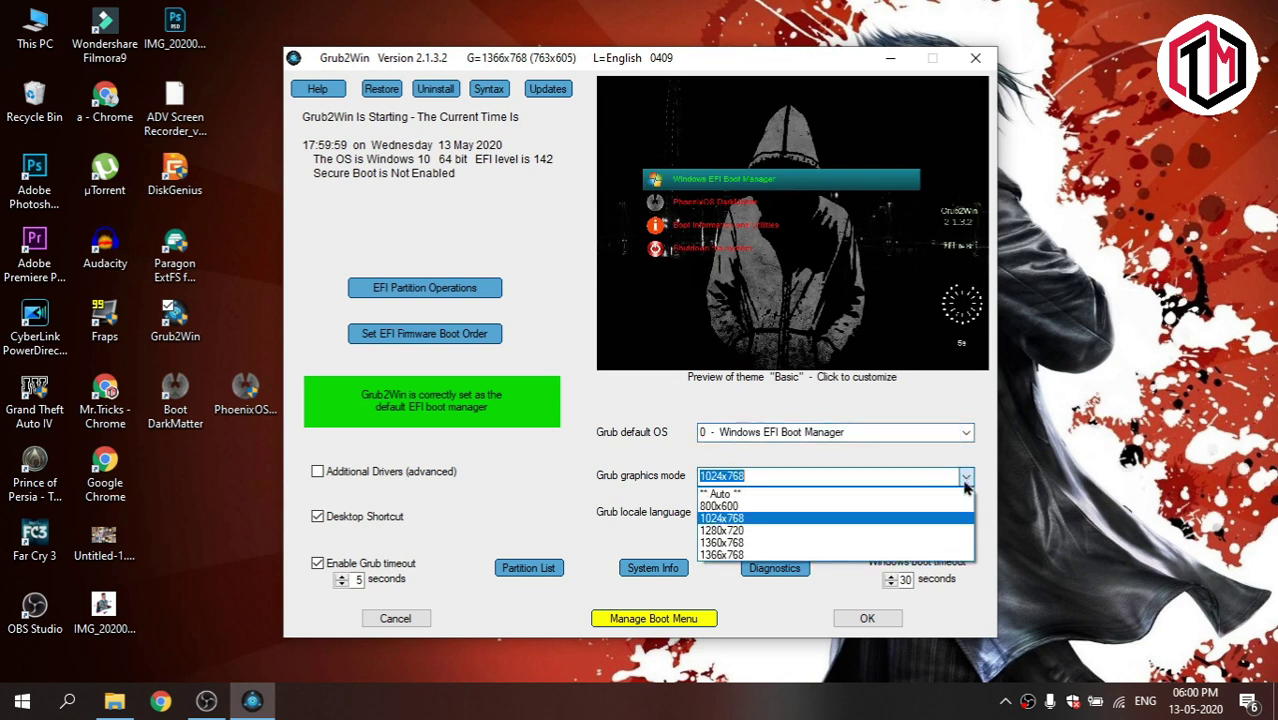
{"action": "left_click", "coordinate": [783, 555]}
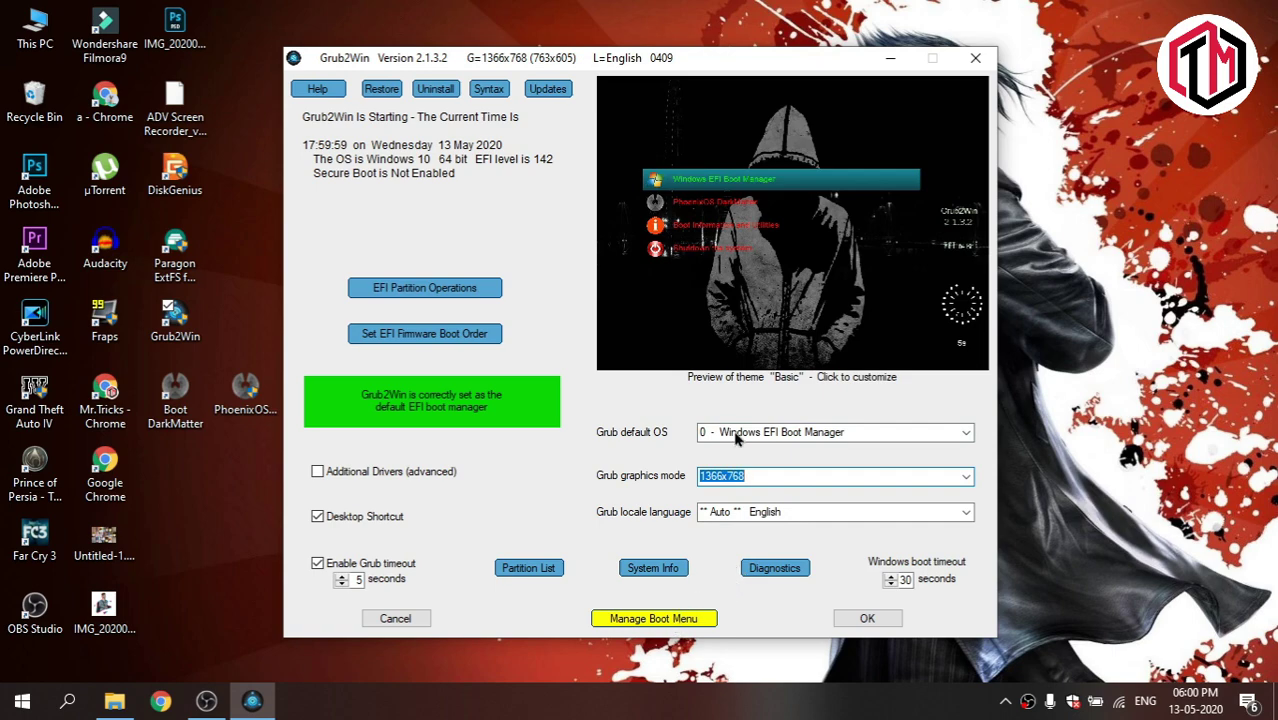
{"action": "left_click", "coordinate": [703, 618]}
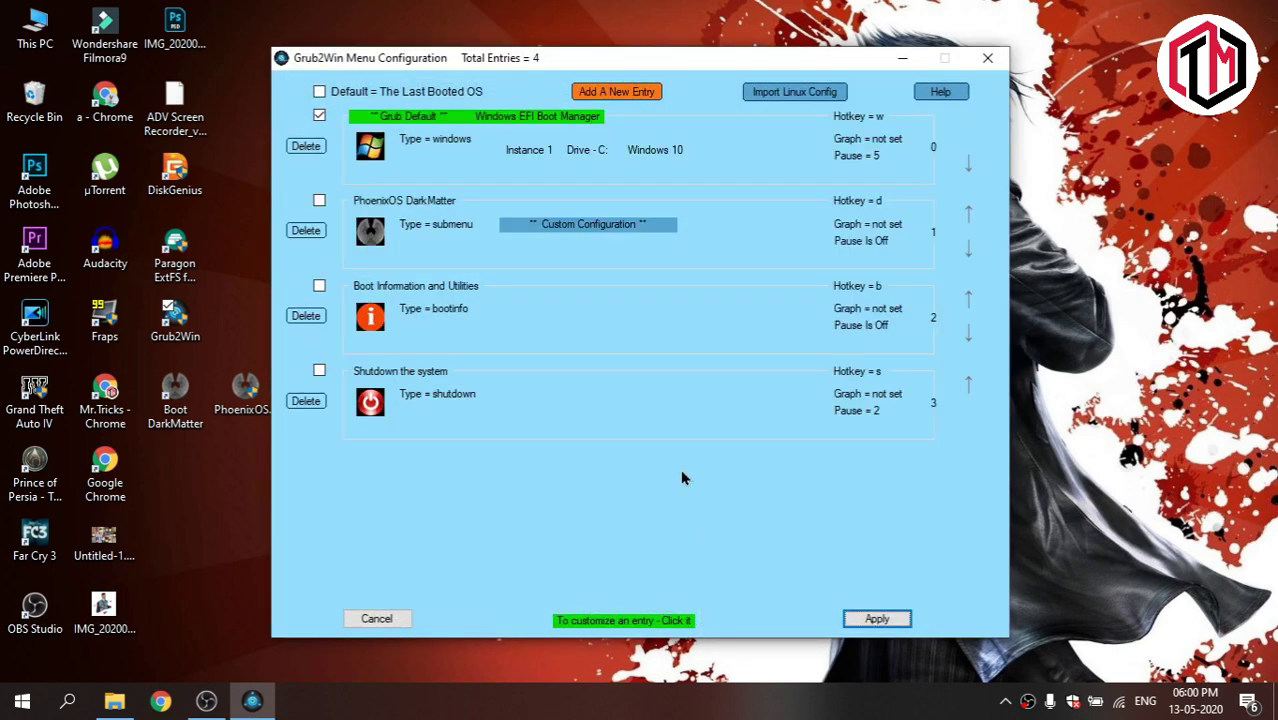
{"action": "left_click", "coordinate": [868, 617]}
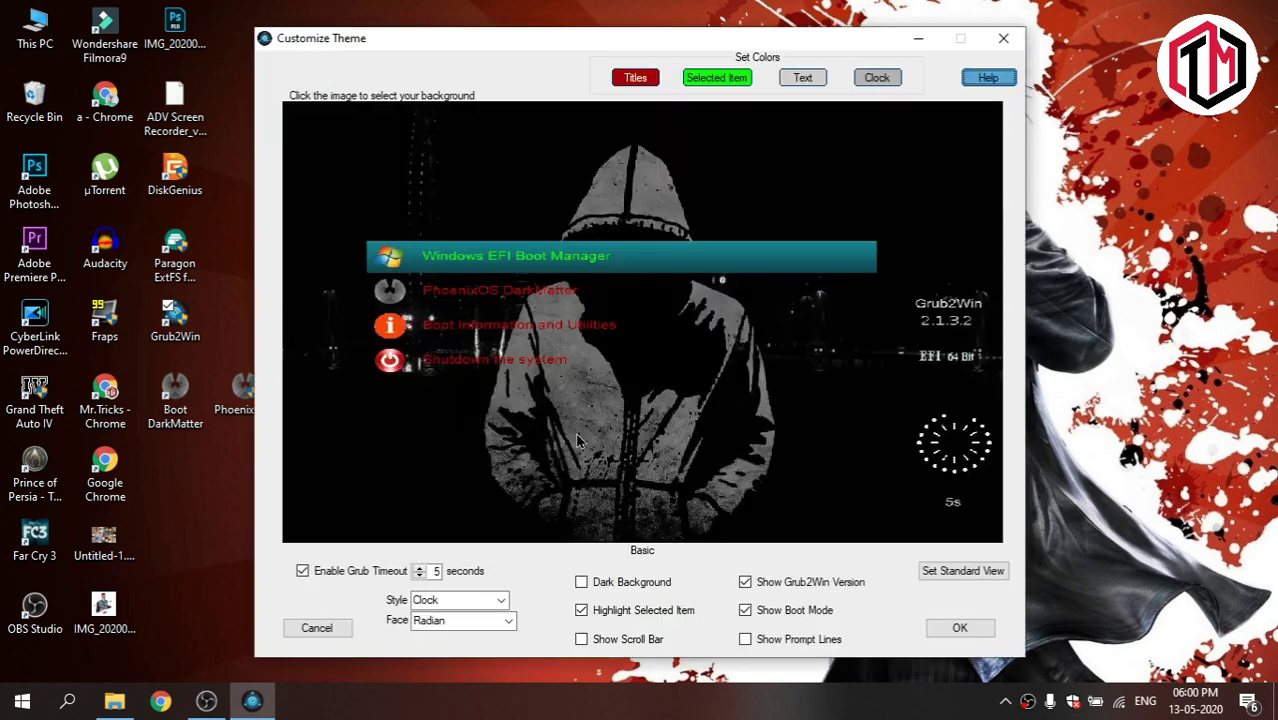
Change the Grub theme to the Desert background with the Progress Bar style and make the selected item white
{"action": "scroll", "coordinate": [460, 600], "scroll_direction": "down", "scroll_amount": 1}
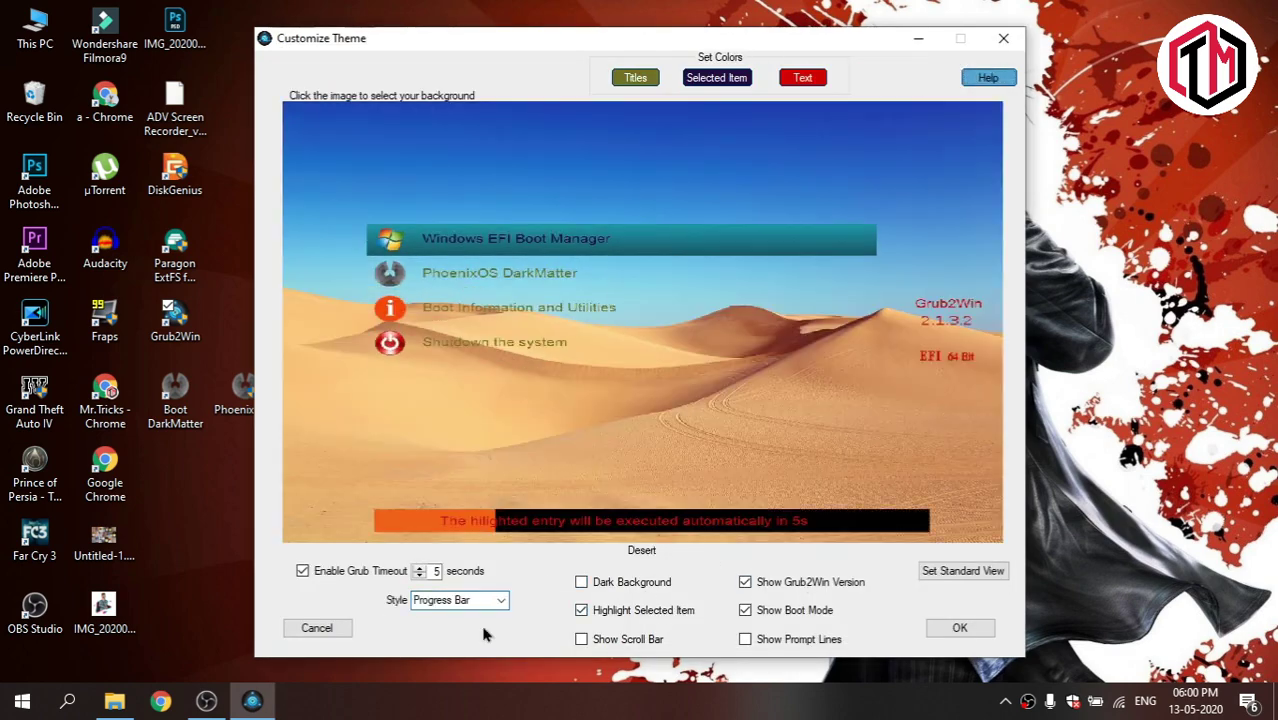
{"action": "double_click", "coordinate": [636, 616]}
{"action": "left_click", "coordinate": [716, 77]}
{"action": "left_click_drag", "start_coordinate": [658, 242], "coordinate": [658, 100]}
{"action": "key", "text": "Return"}
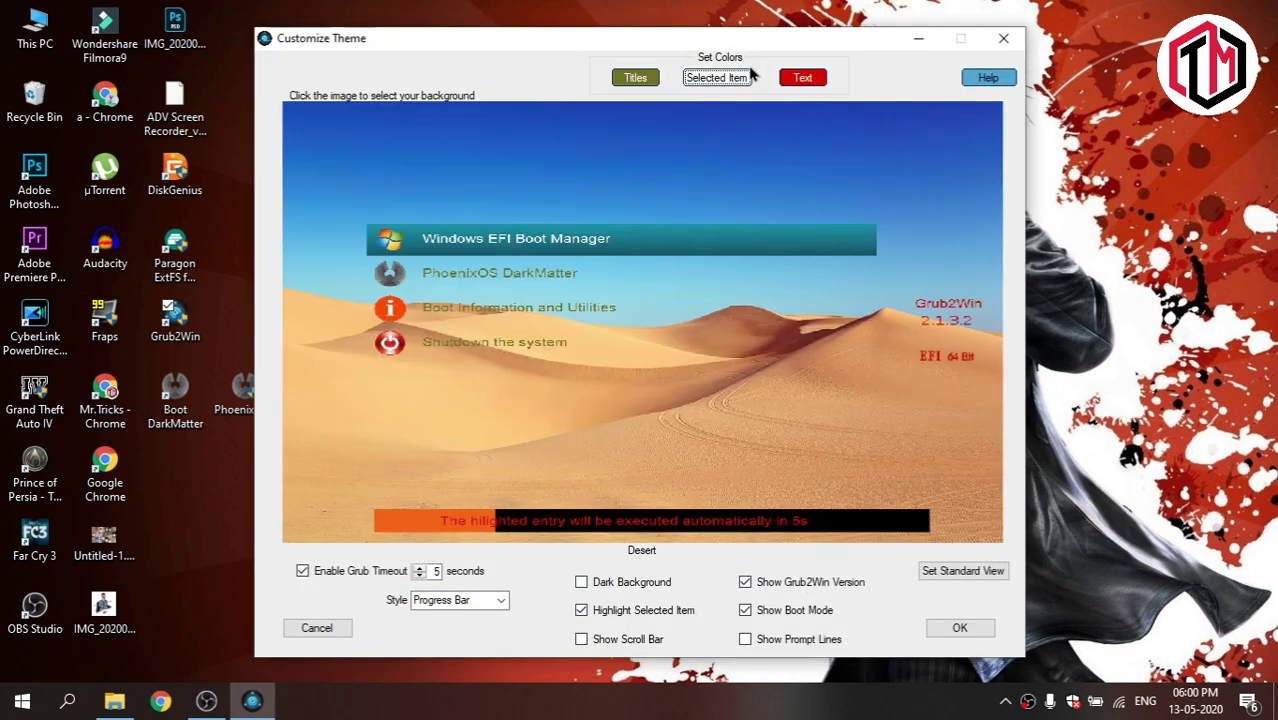
Set the theme's titles and text colours to white, then save the Grub2Win settings and close it
{"action": "left_click", "coordinate": [636, 77]}
{"action": "left_click_drag", "start_coordinate": [658, 242], "coordinate": [658, 100]}
{"action": "key", "text": "Return"}
{"action": "left_click", "coordinate": [803, 77]}
{"action": "left_click_drag", "start_coordinate": [658, 242], "coordinate": [658, 100]}
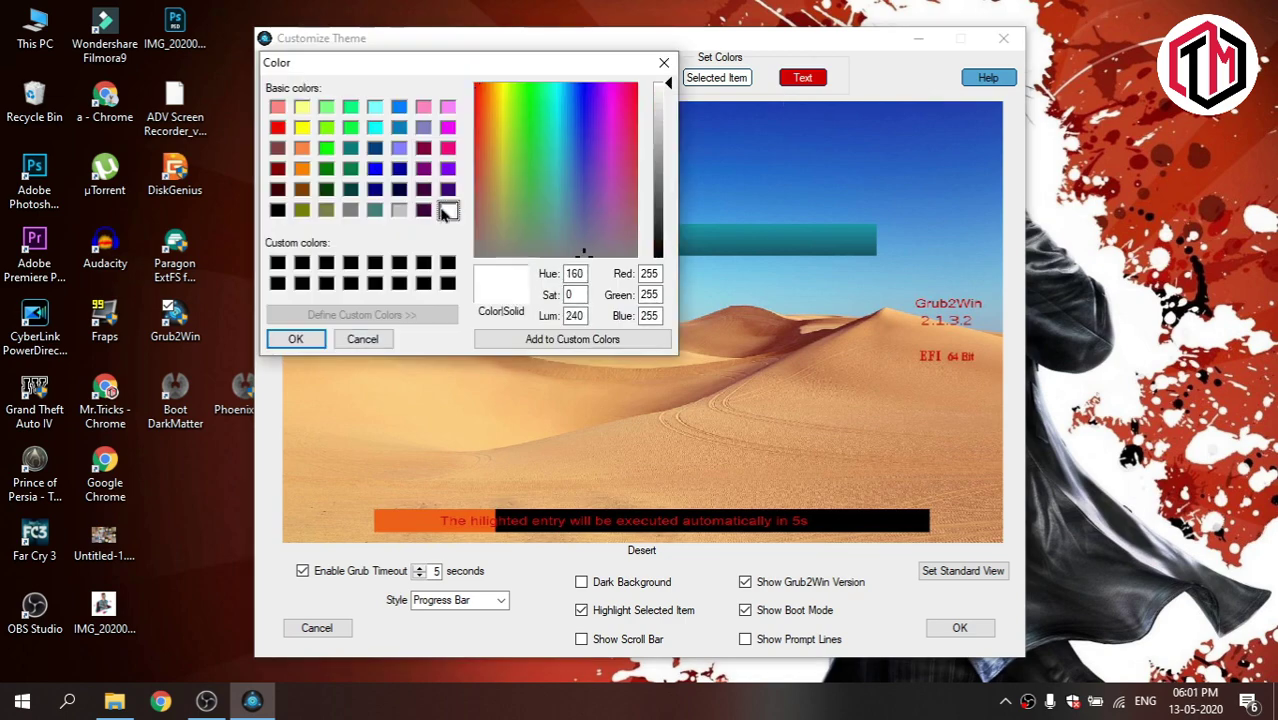
{"action": "key", "text": "Return"}
{"action": "left_click", "coordinate": [959, 627]}
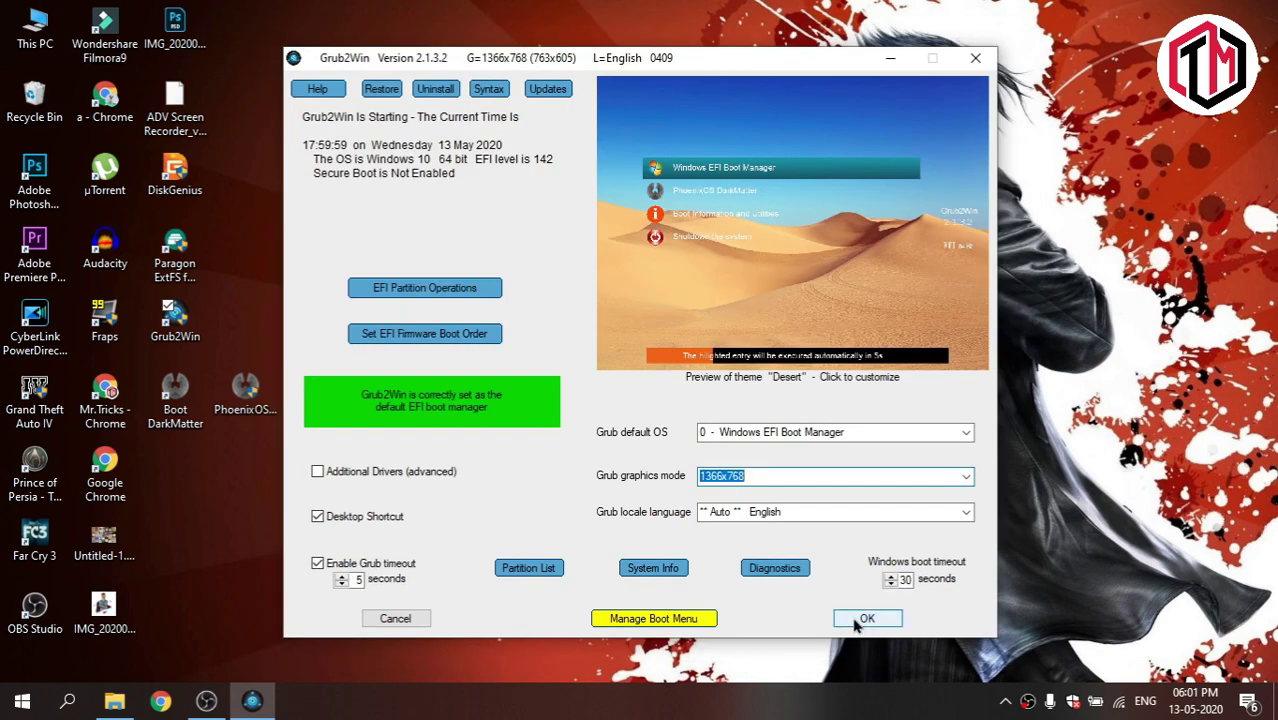
{"action": "left_click", "coordinate": [858, 620]}
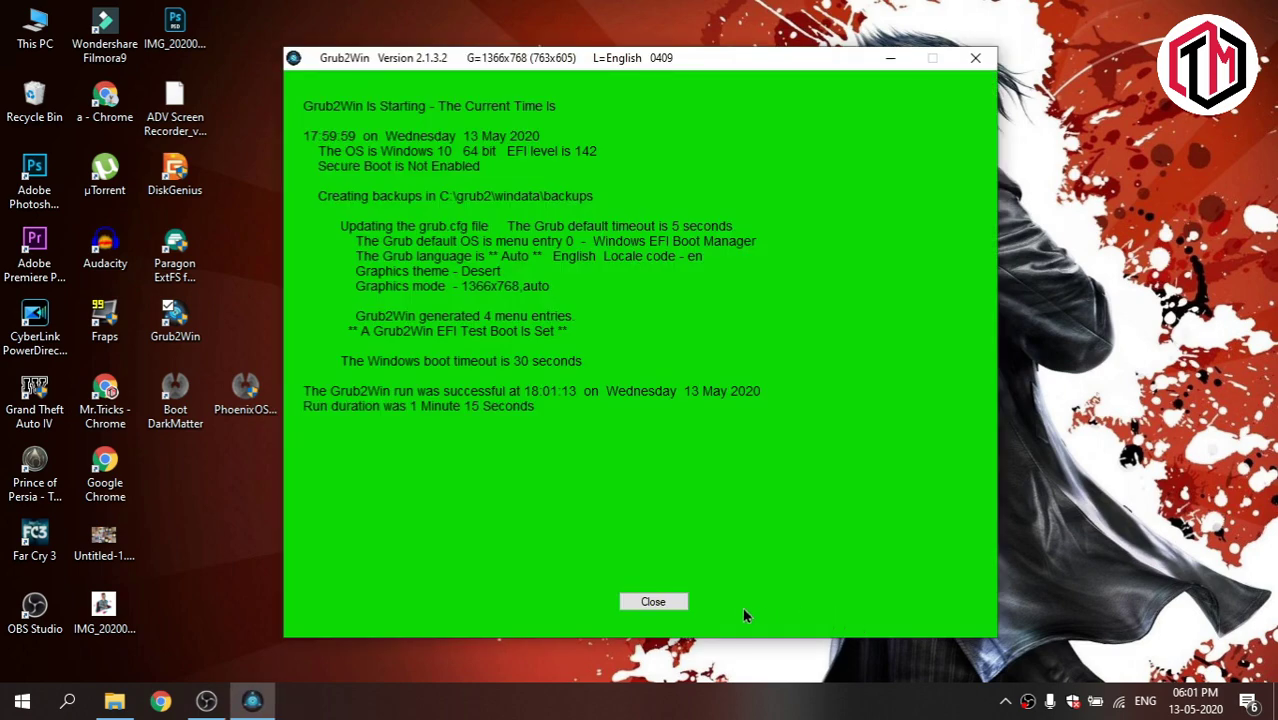
{"action": "left_click", "coordinate": [652, 601]}
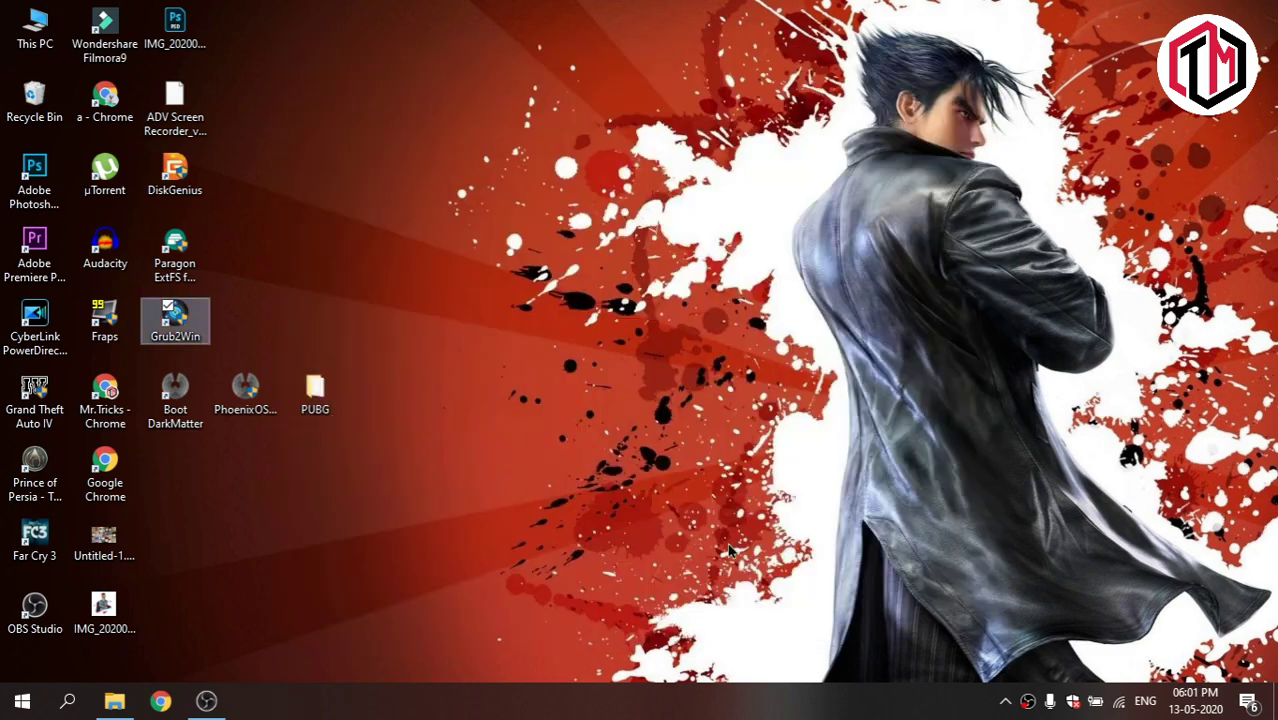
{"action": "right_click", "coordinate": [549, 89]}
{"action": "left_click", "coordinate": [571, 138]}
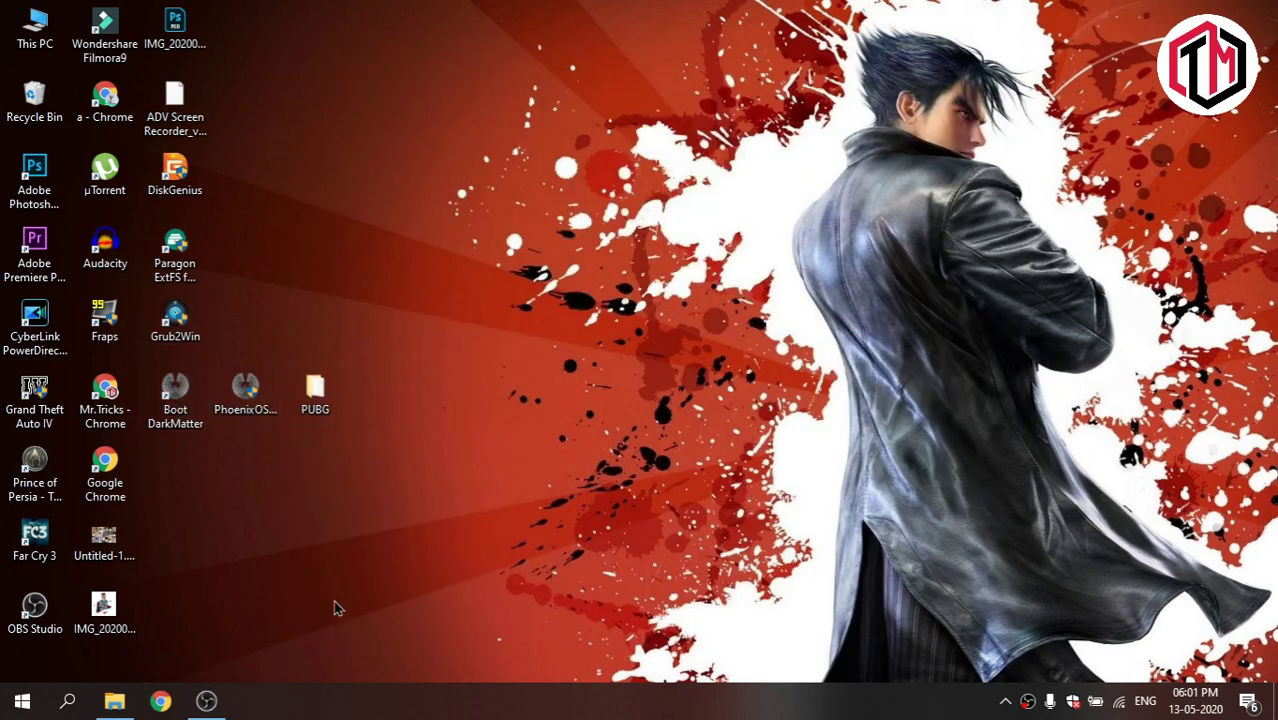
{"action": "mouse_move", "coordinate": [221, 702]}
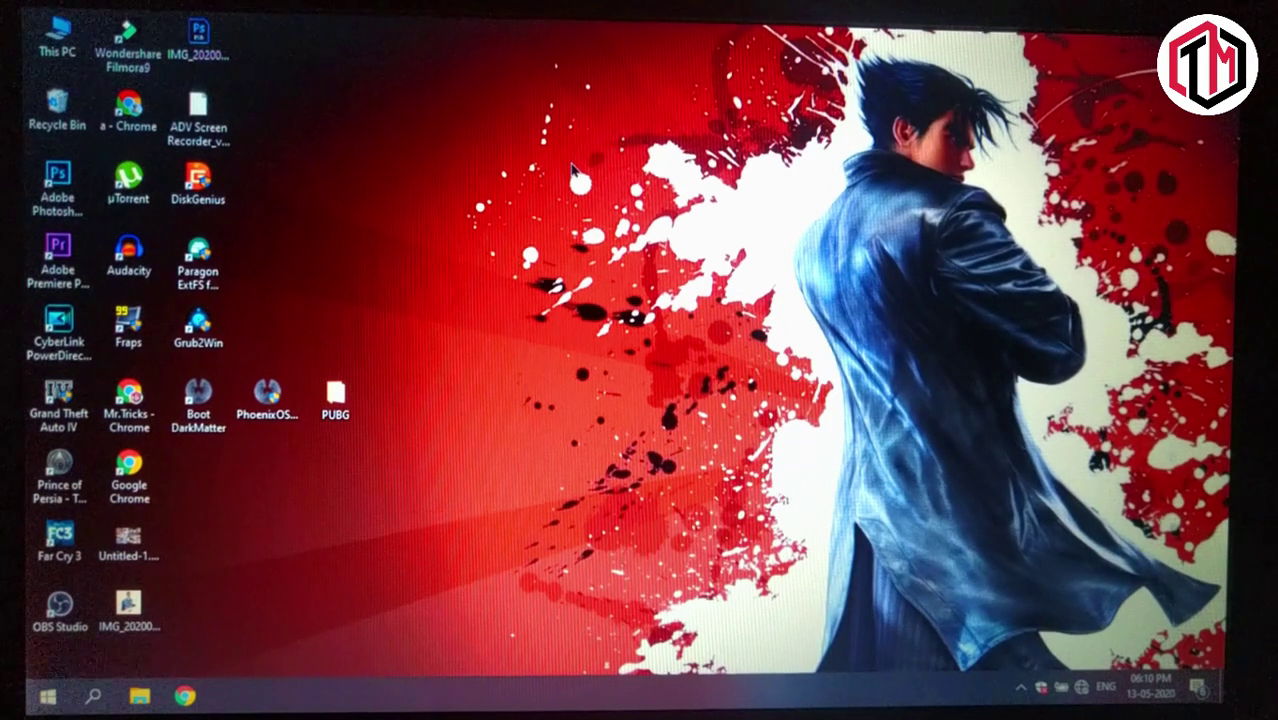
{"action": "right_click", "coordinate": [510, 229]}
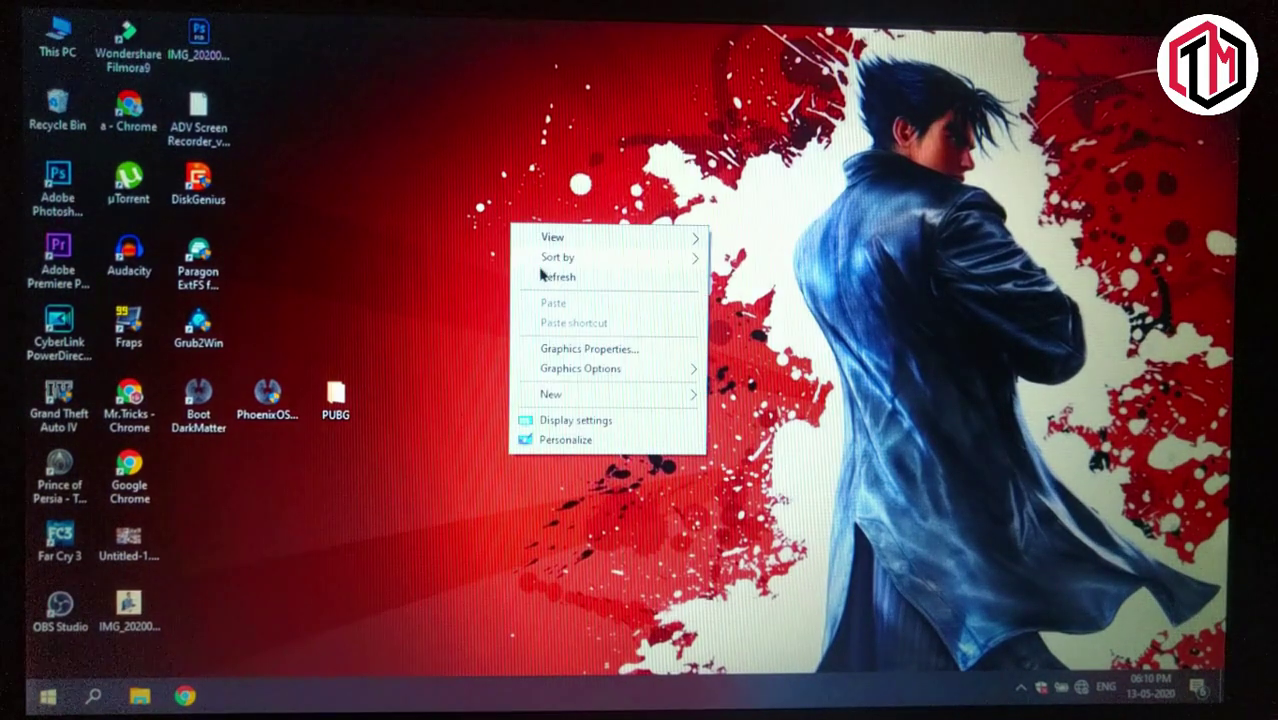
{"action": "left_click", "coordinate": [578, 278]}
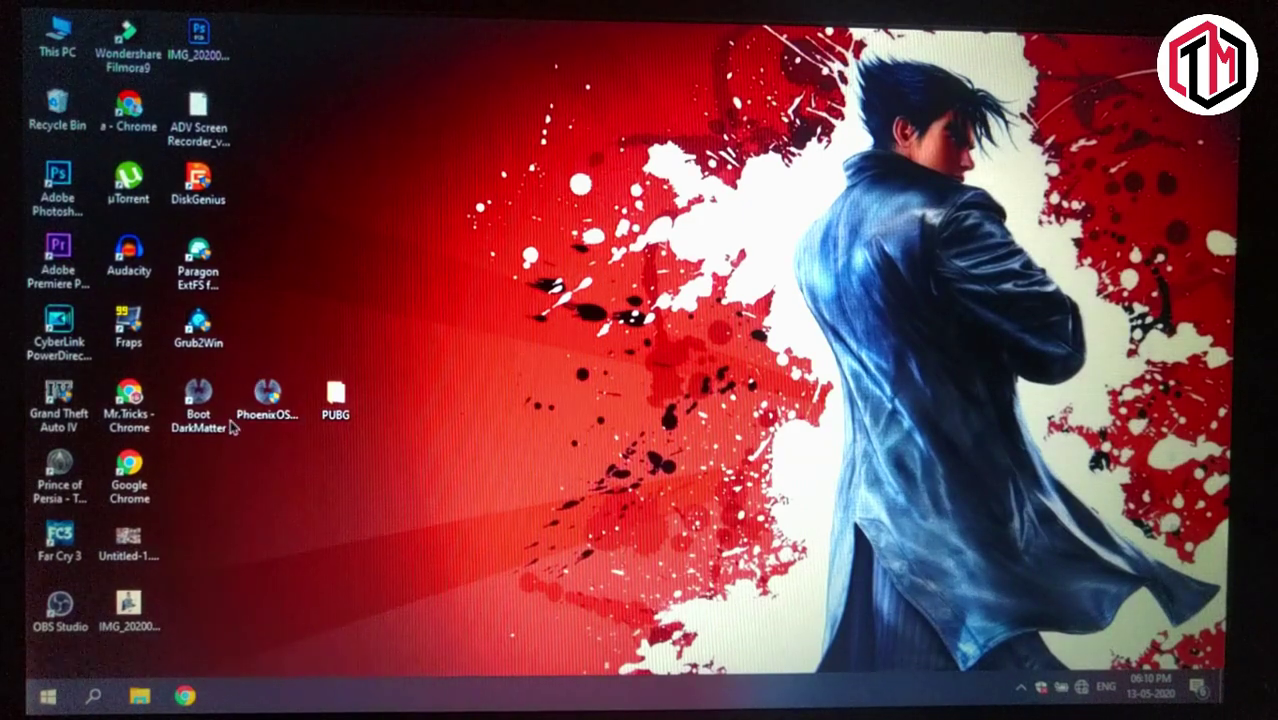
Restart the PC through the Boot DarkMatter shortcut, choose PhoenixOS DarkMatter in the boot menu and boot it with the primary kernel
{"action": "double_click", "coordinate": [198, 405]}
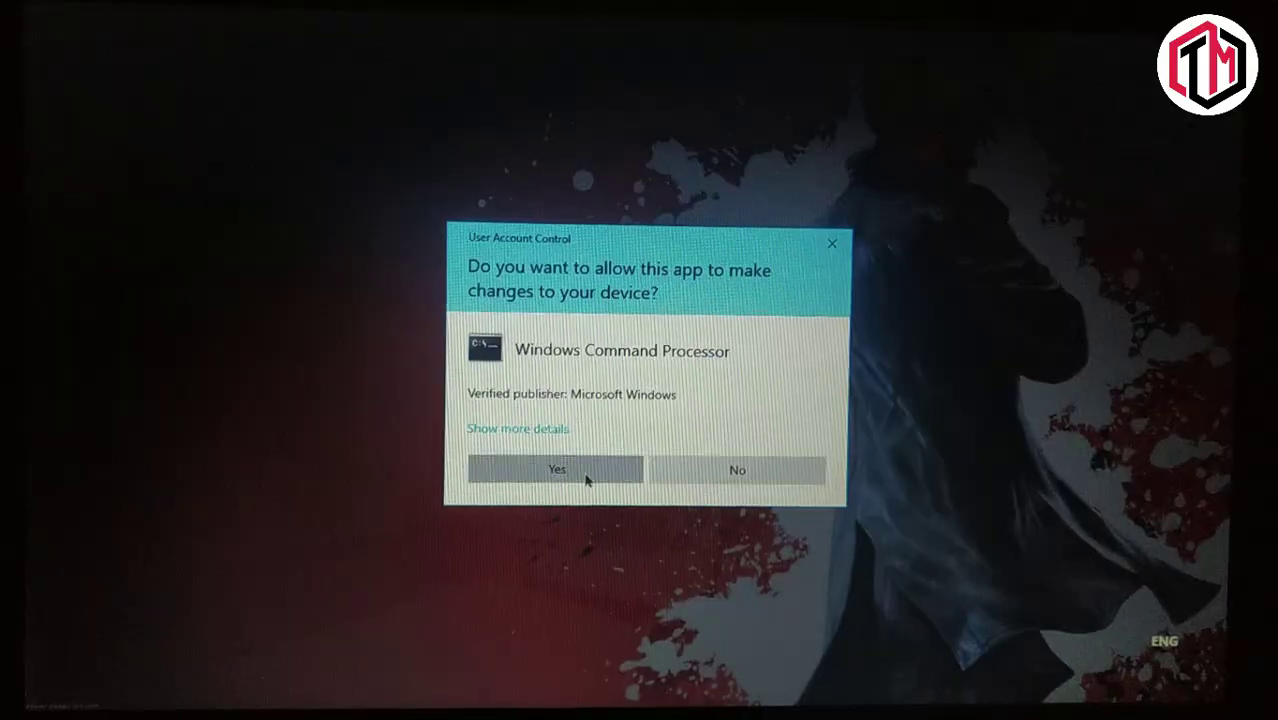
{"action": "left_click", "coordinate": [588, 475]}
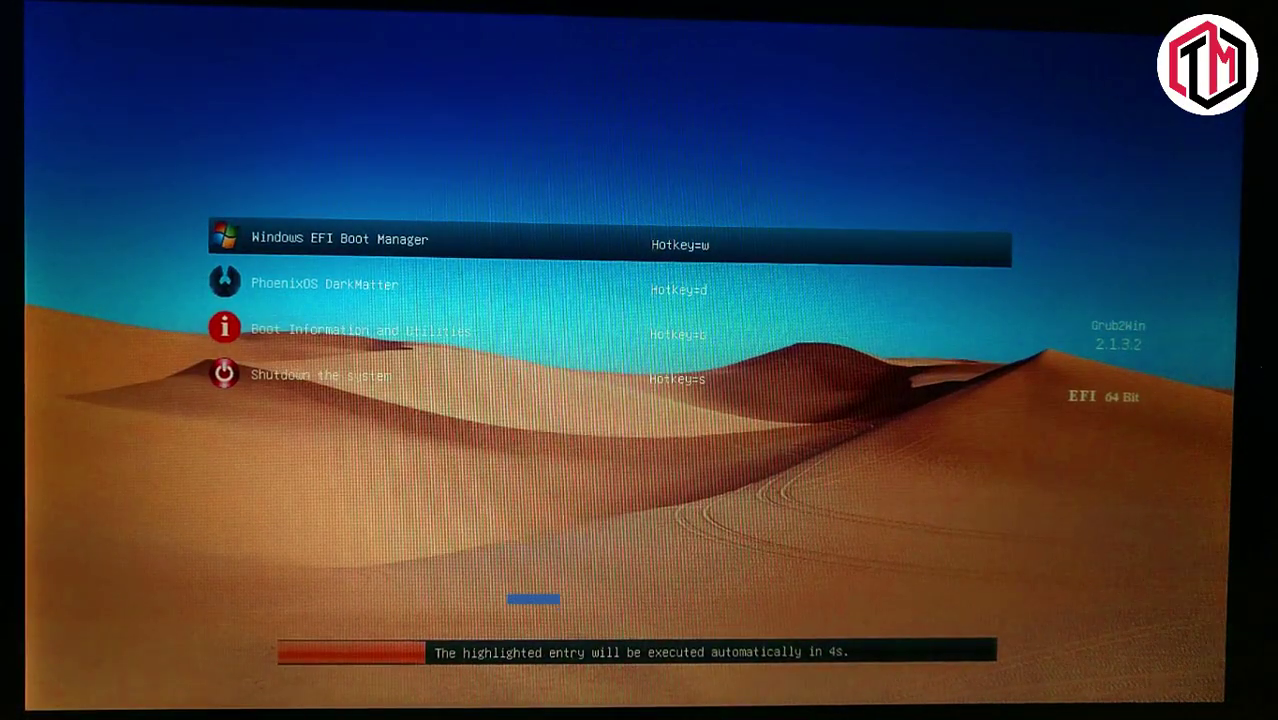
{"action": "key", "text": "Down"}
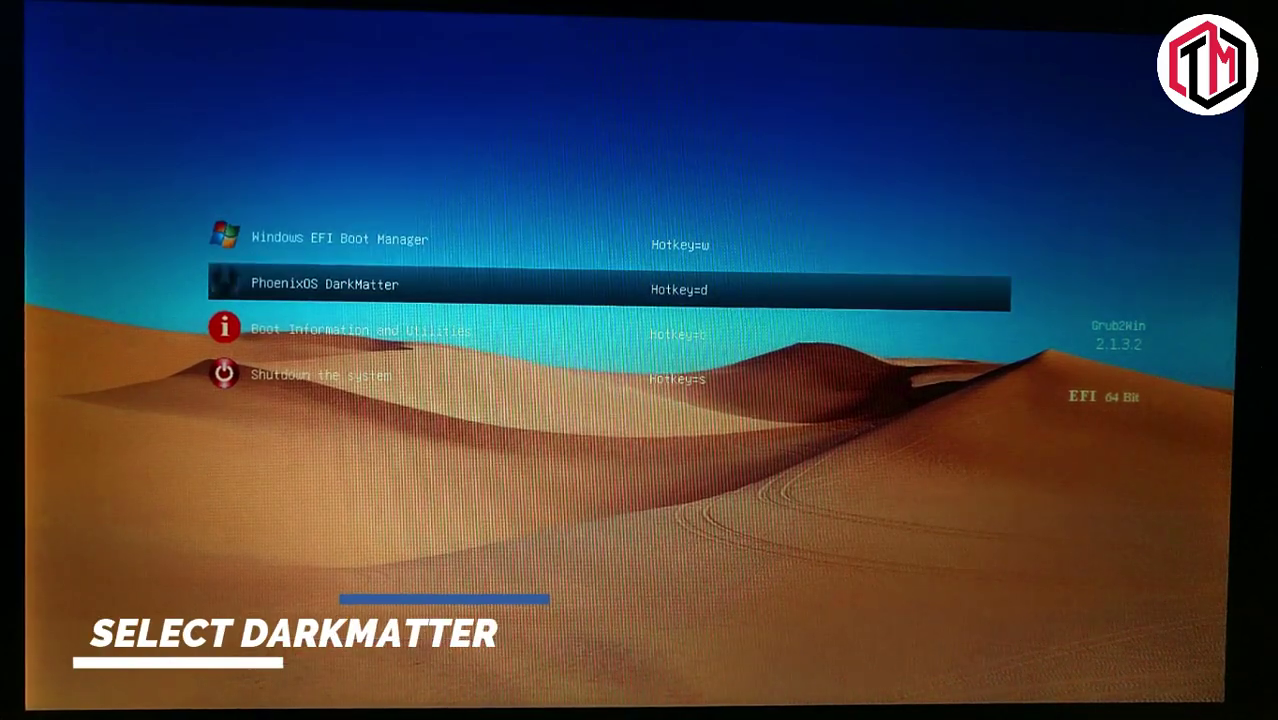
{"action": "key", "text": "Return"}
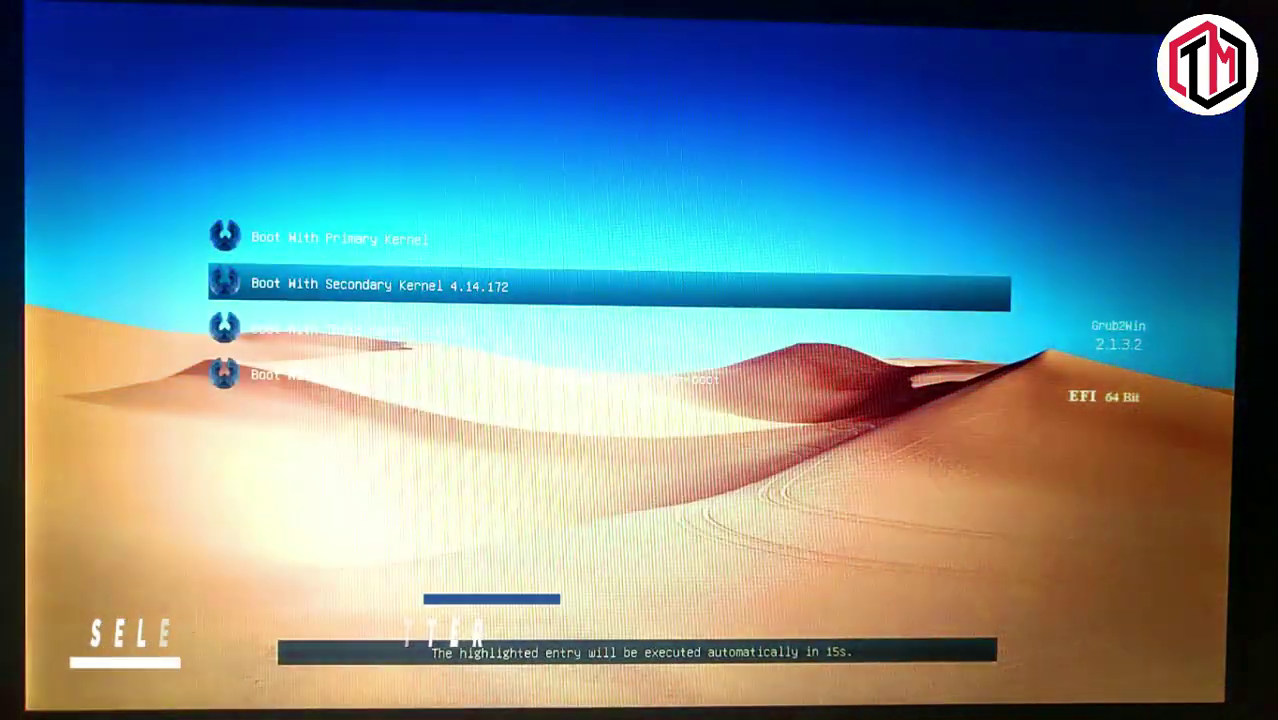
{"action": "key", "text": "Up"}
{"action": "key", "text": "Return"}
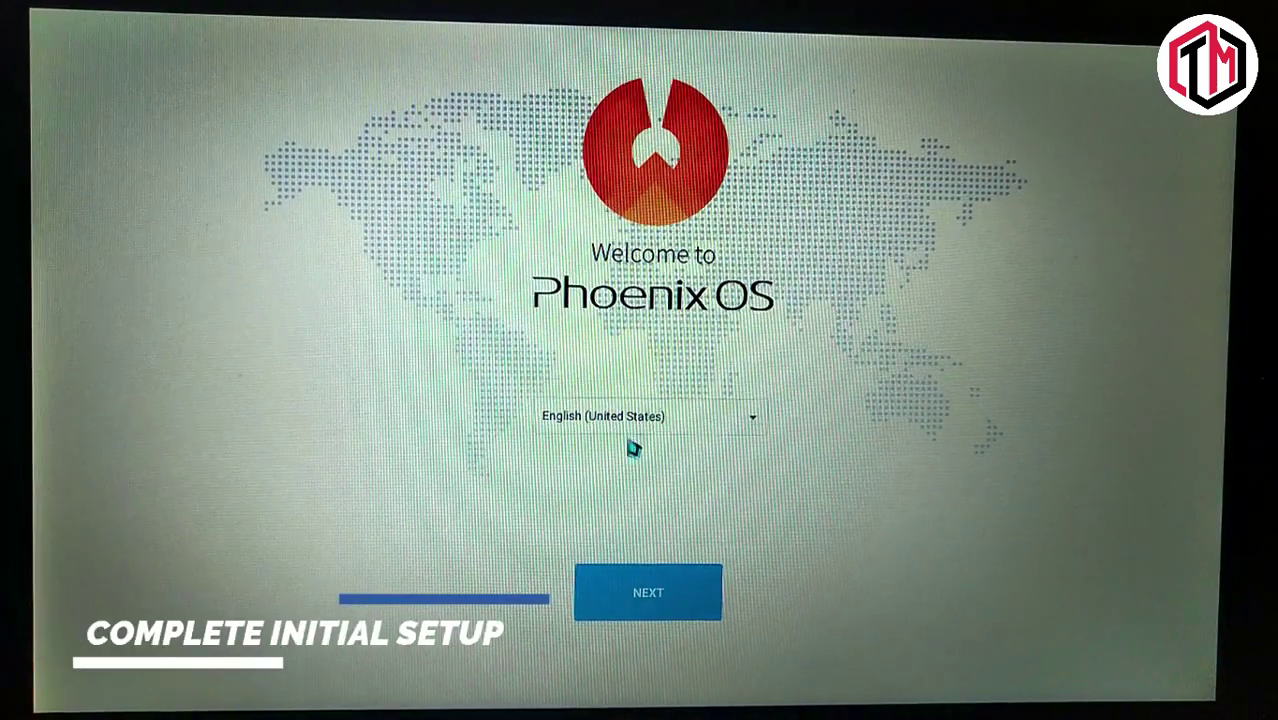
Complete the Phoenix OS initial setup in English (United States), accepting the license agreement and connecting to the ASUS_X00TD Wi-Fi with its password
{"action": "left_click", "coordinate": [648, 588]}
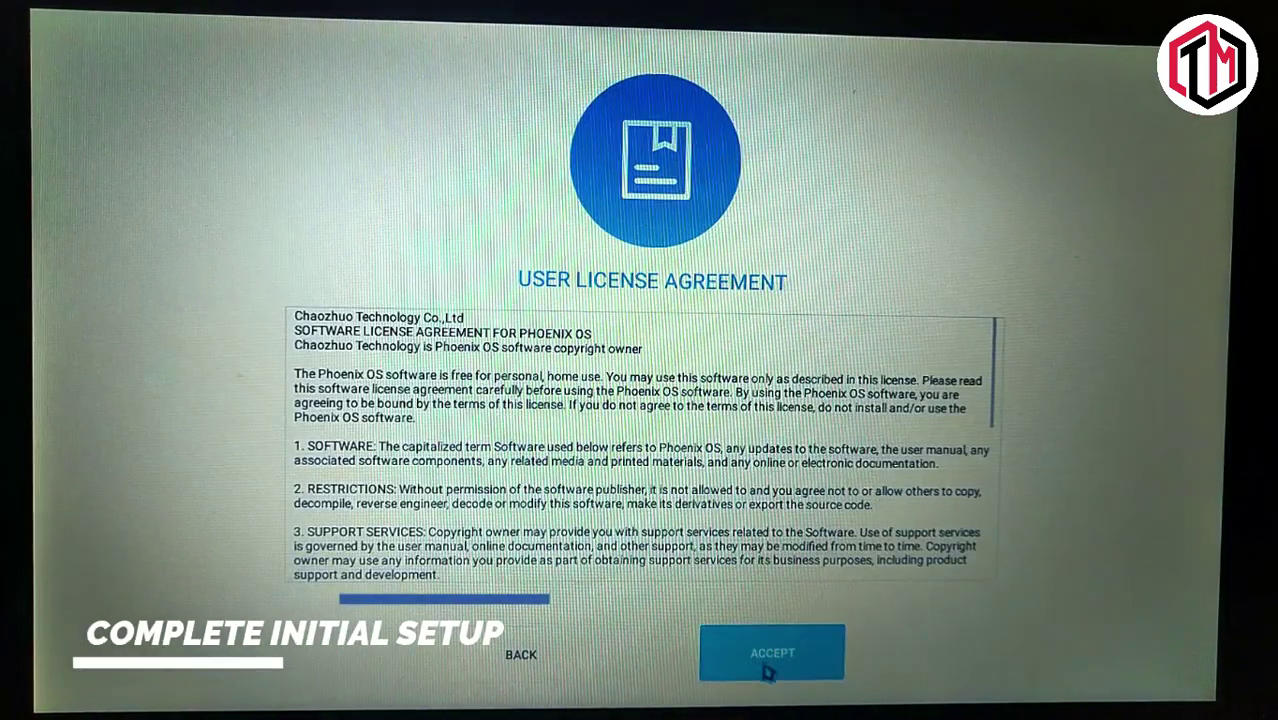
{"action": "left_click", "coordinate": [770, 667]}
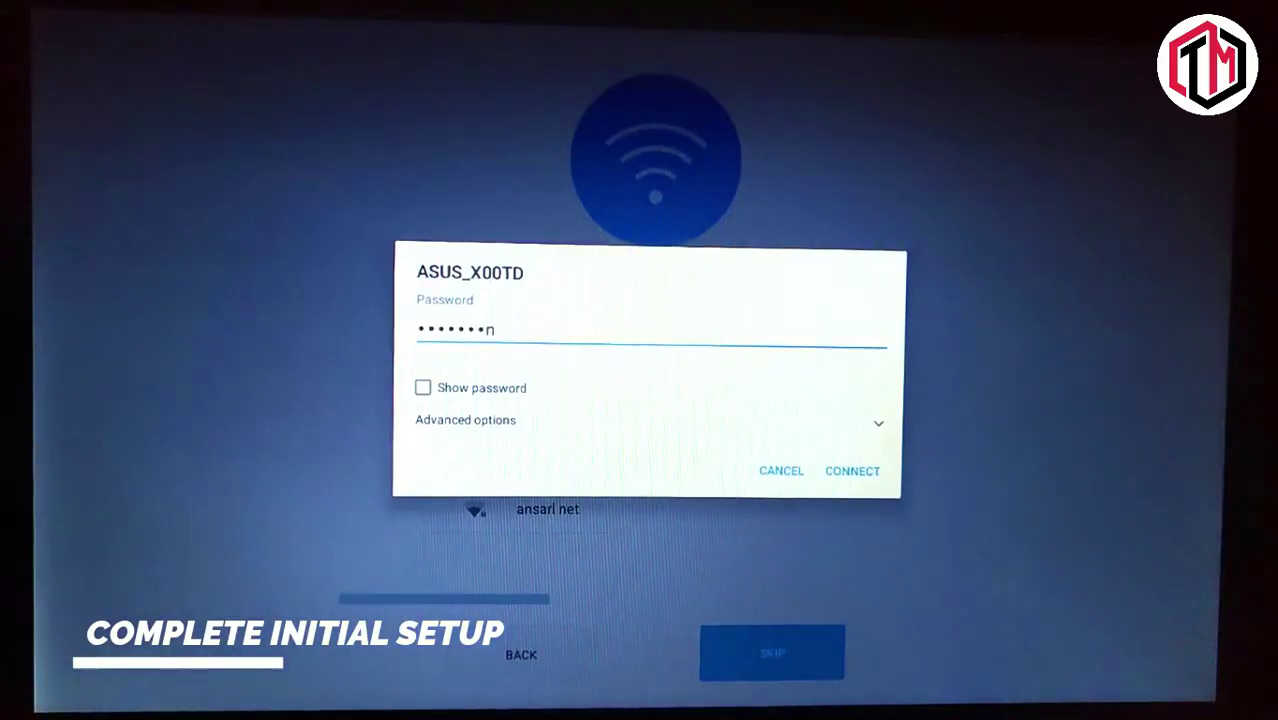
{"action": "left_click", "coordinate": [851, 468]}
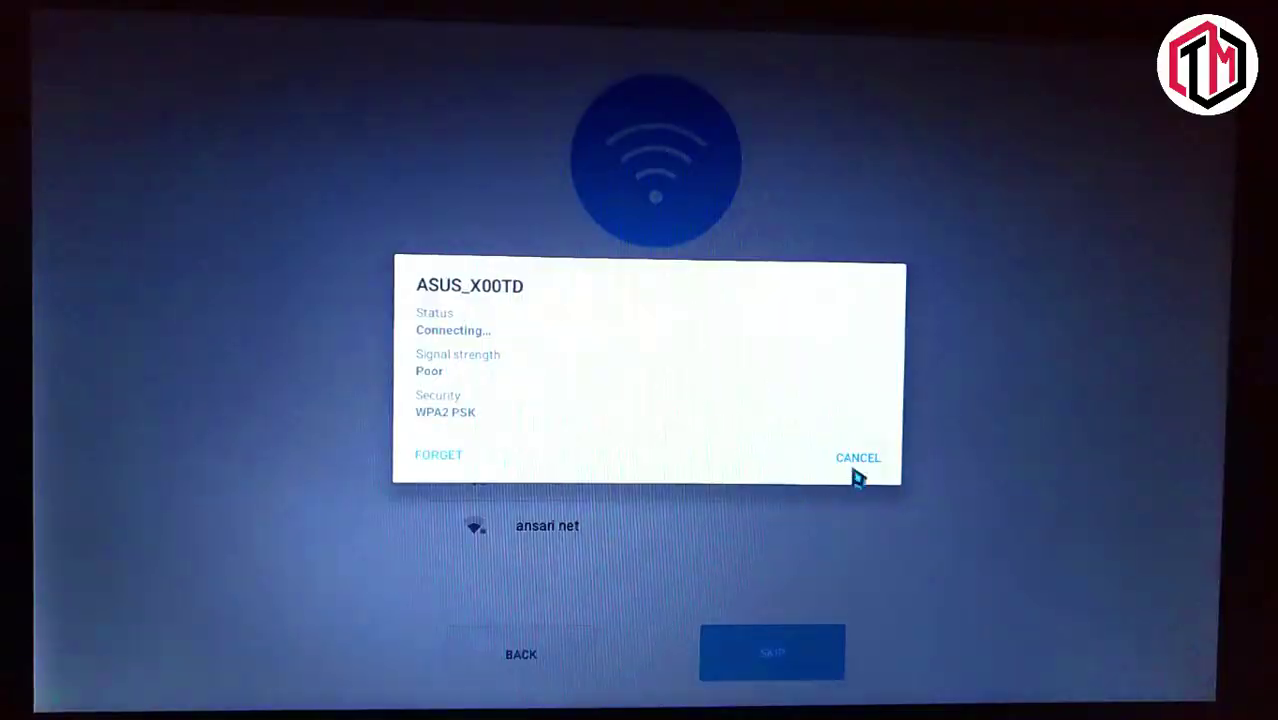
{"action": "left_click", "coordinate": [856, 479]}
{"action": "left_click", "coordinate": [768, 651]}
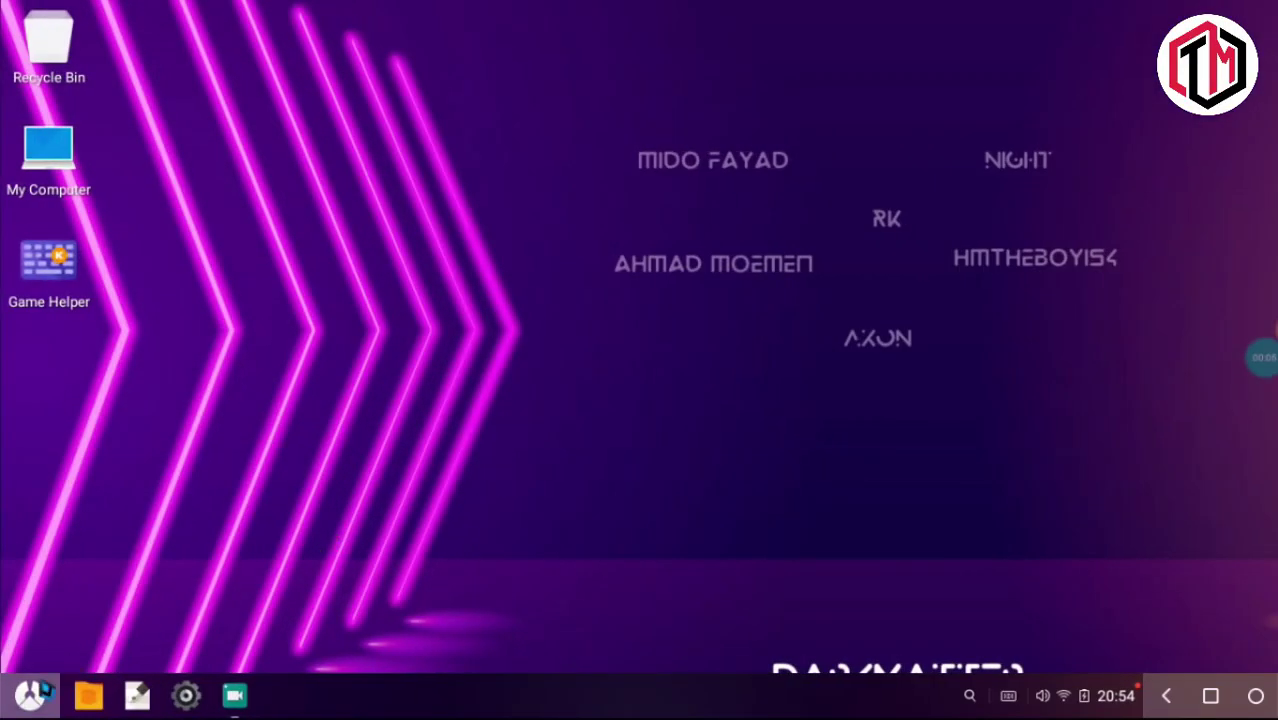
Open GearLock and run its SuperCharge System option
{"action": "left_click", "coordinate": [27, 695]}
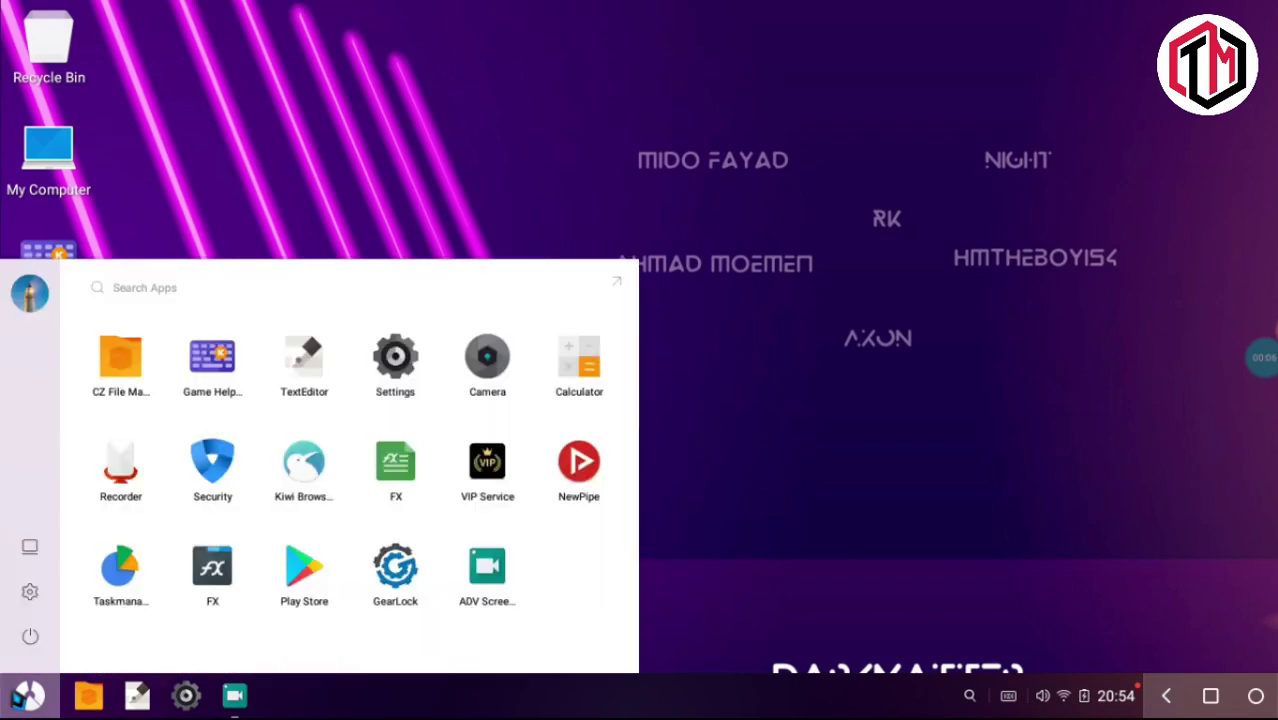
{"action": "left_click", "coordinate": [393, 590]}
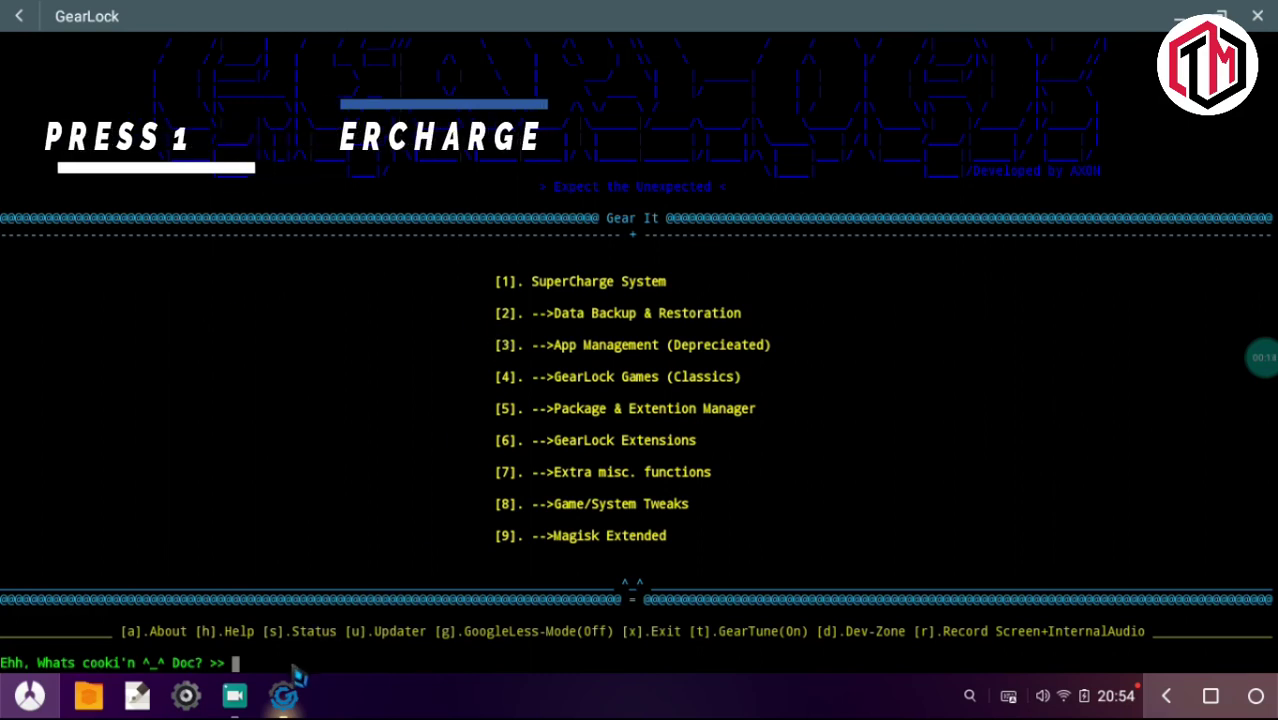
{"action": "type", "text": "1"}
{"action": "key", "text": "Return"}
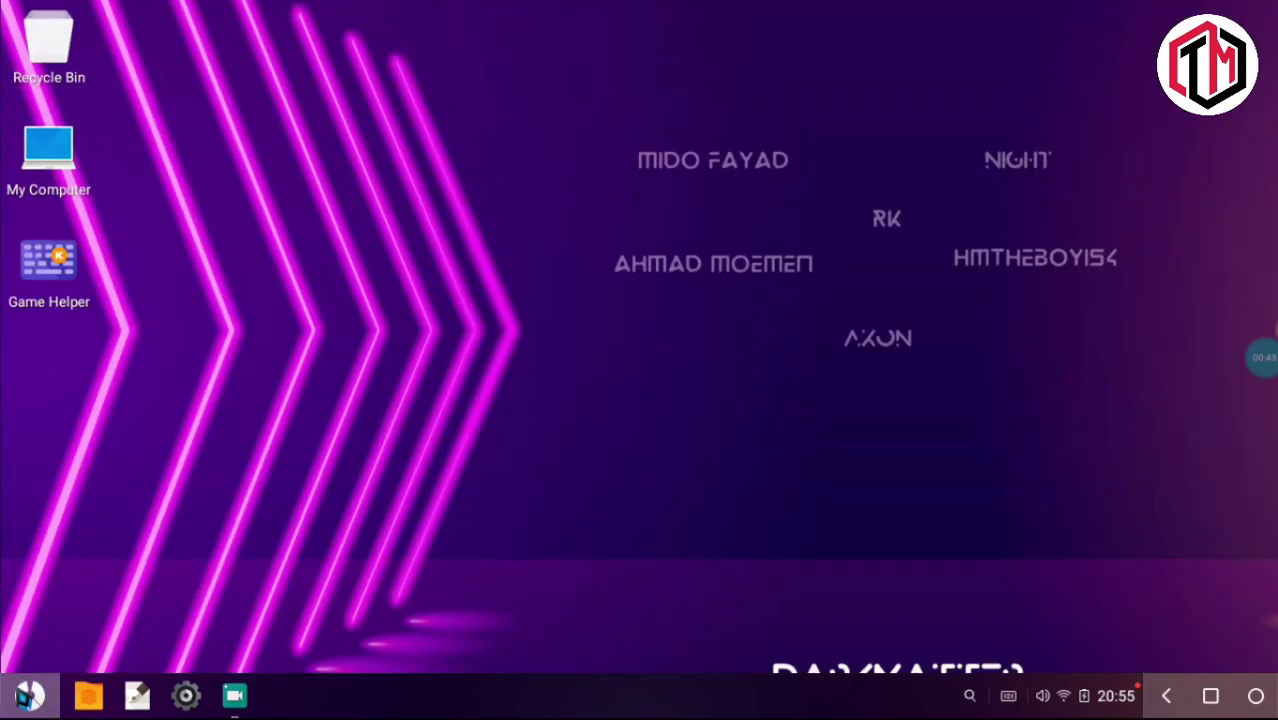
Open Kiwi Browser, search for "supreme gamers" and go to the Resources section of the SupremeGamers site
{"action": "left_click", "coordinate": [29, 695]}
{"action": "left_click", "coordinate": [300, 506]}
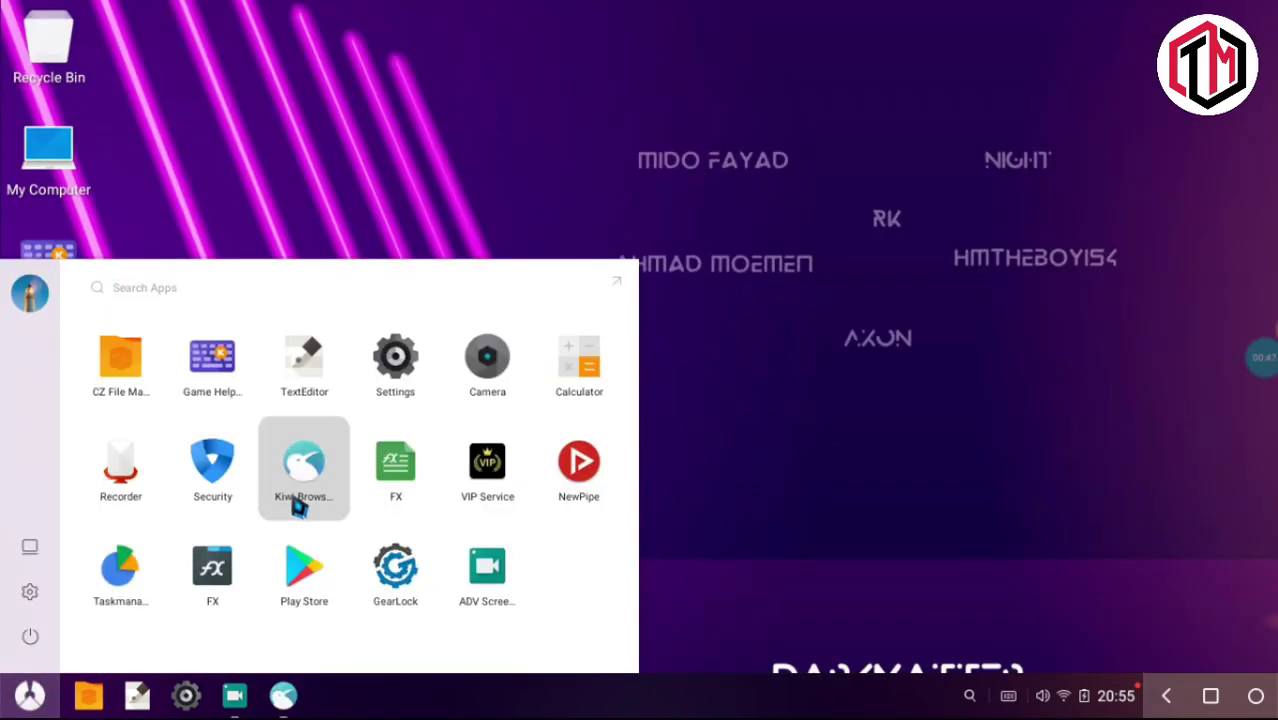
{"action": "left_click", "coordinate": [373, 84]}
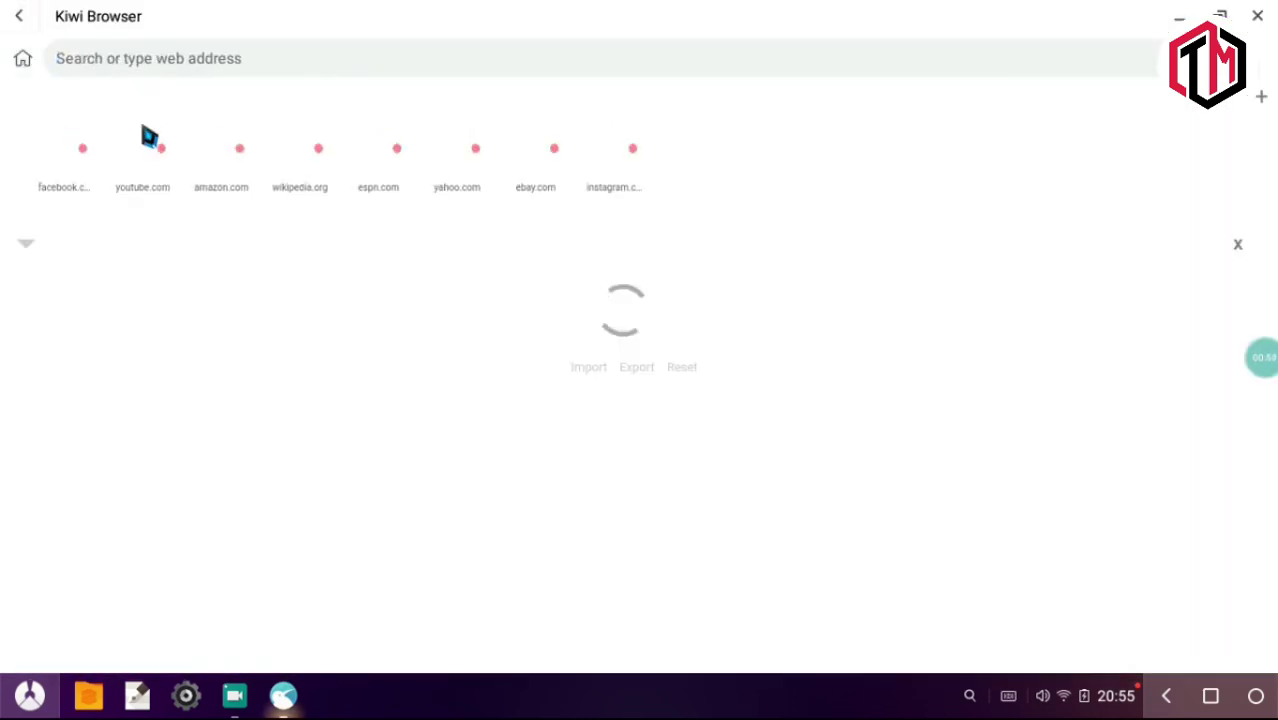
{"action": "type", "text": "supreme gamers"}
{"action": "key", "text": "Return"}
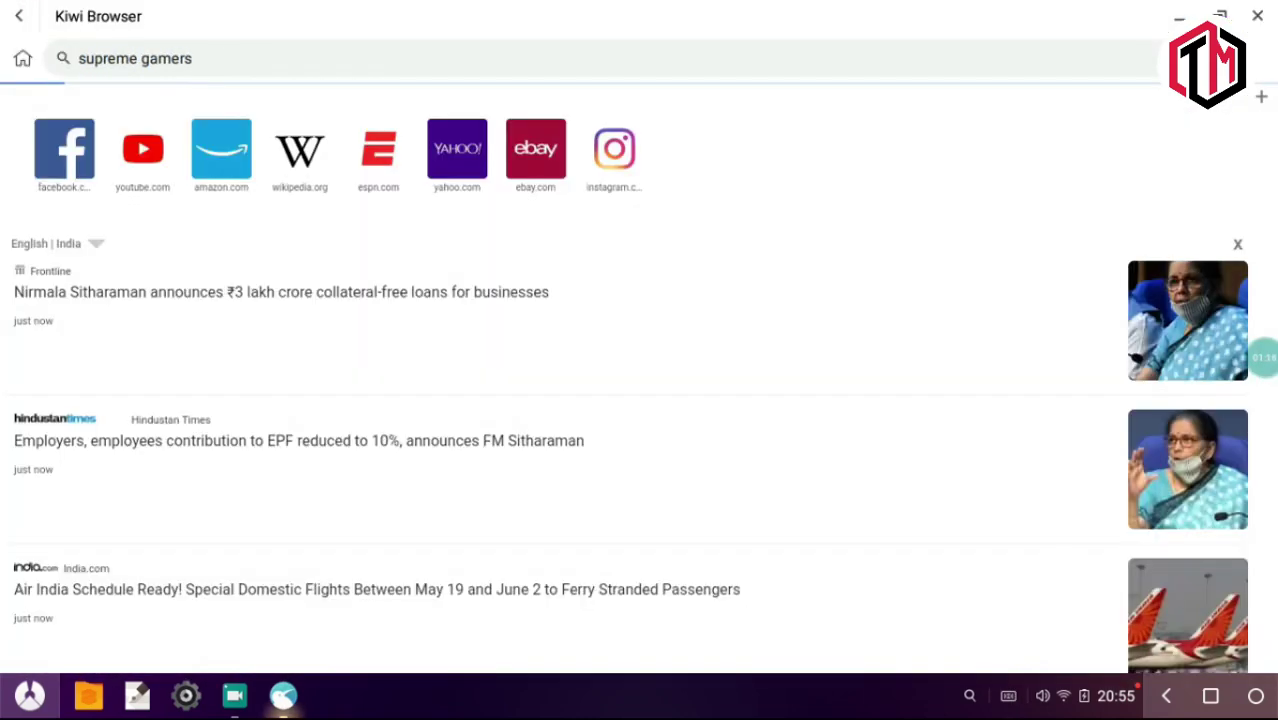
{"action": "left_click", "coordinate": [103, 288]}
{"action": "left_click", "coordinate": [376, 186]}
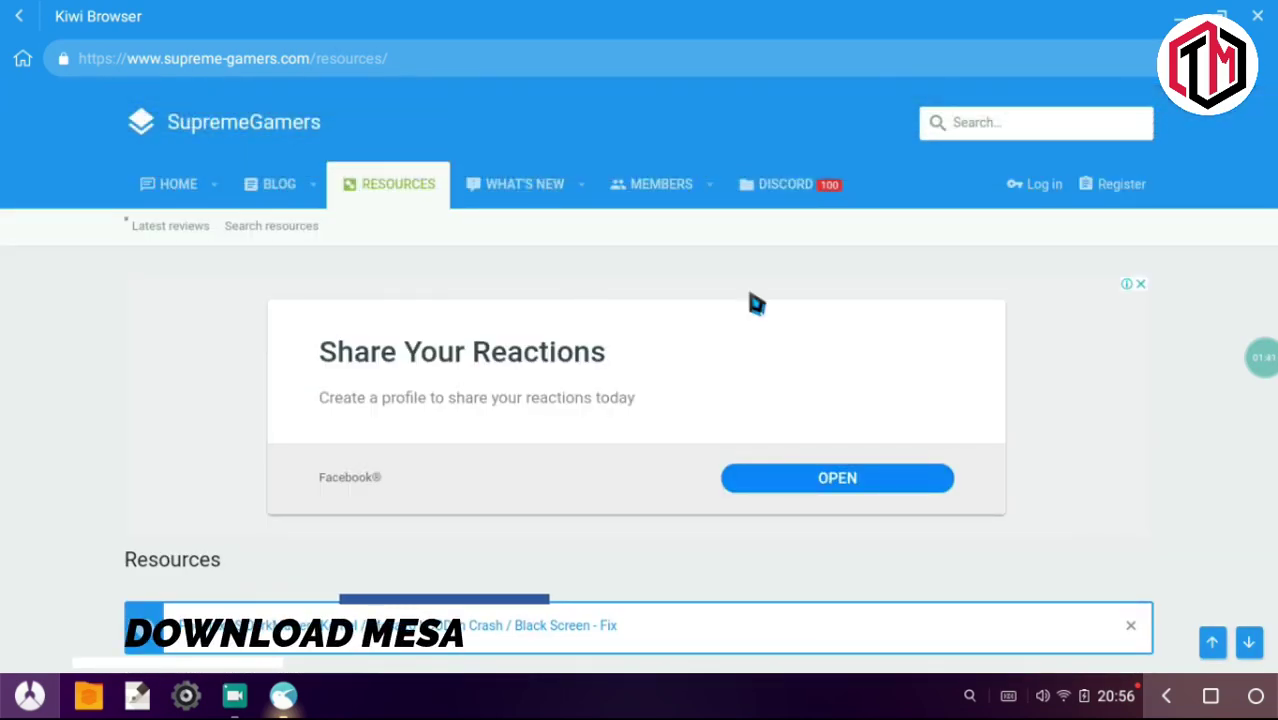
Open the Mesa Graphics Rendering Drivers 19.3.x - 20.0.x - LLVM9 resource, sign in to the site and follow its download link
{"action": "scroll", "coordinate": [756, 311], "scroll_direction": "down", "scroll_amount": 10}
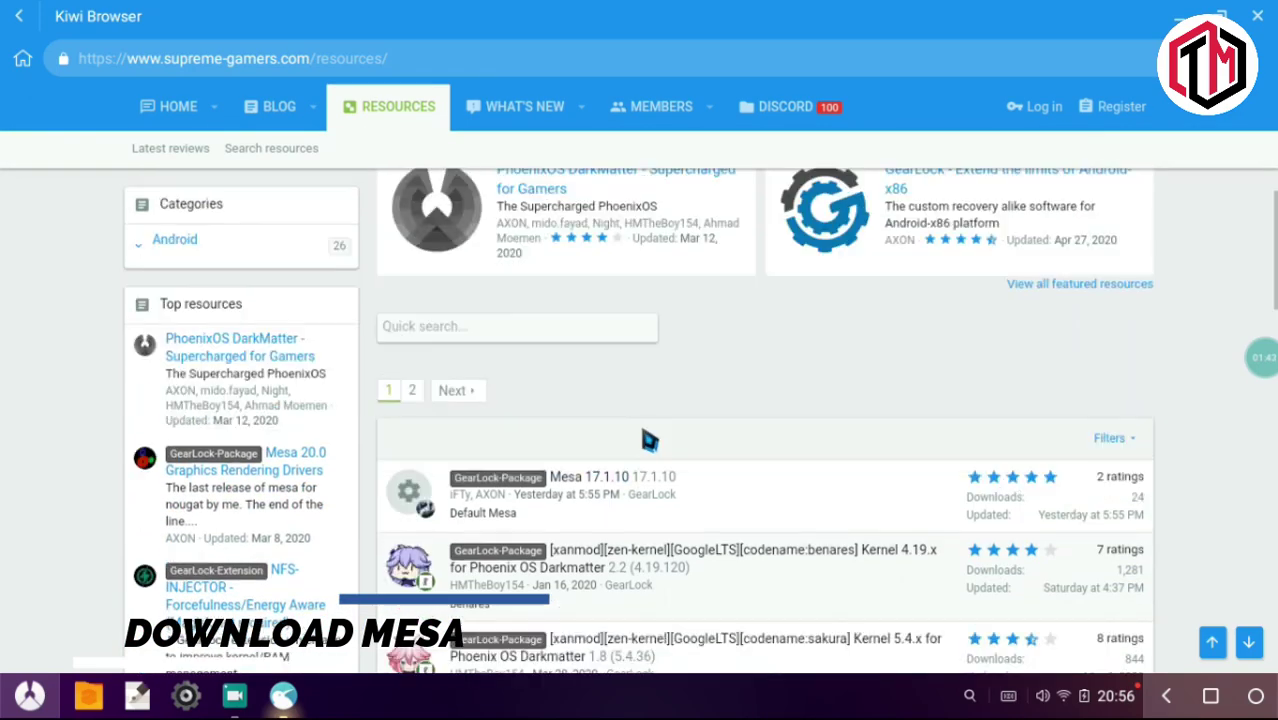
{"action": "scroll", "coordinate": [613, 472], "scroll_direction": "down", "scroll_amount": 3}
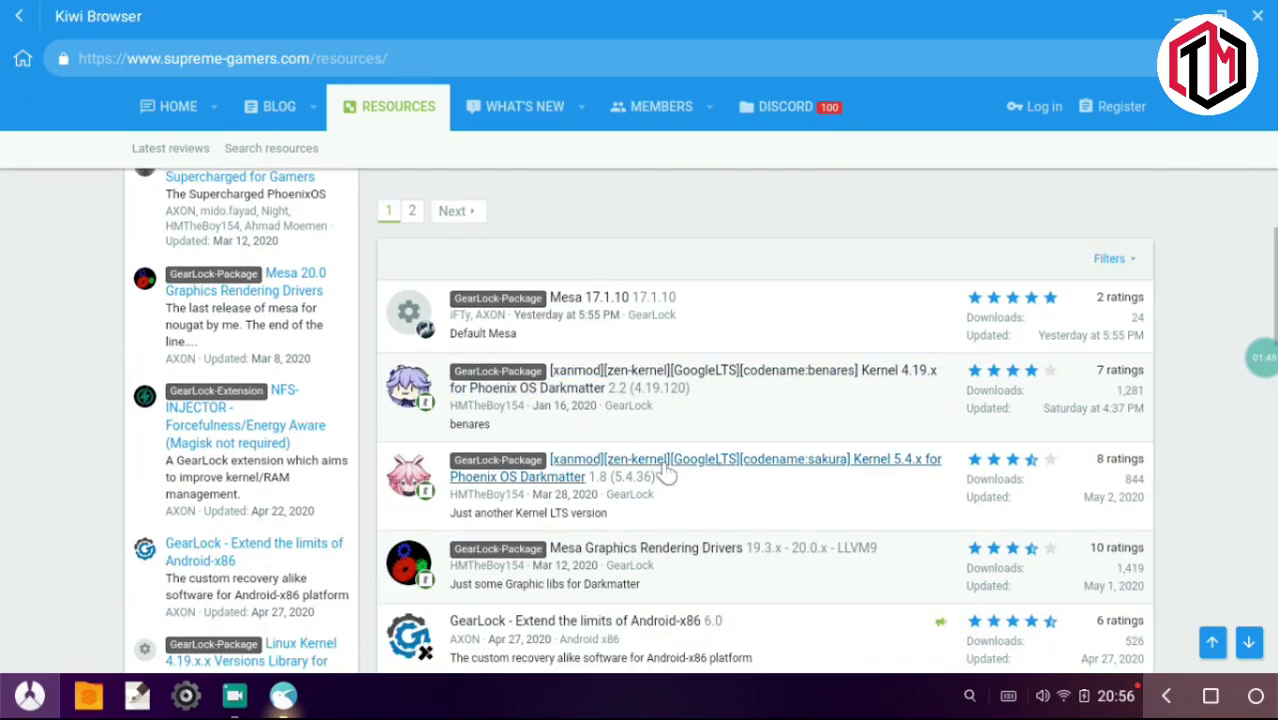
{"action": "left_click", "coordinate": [688, 492]}
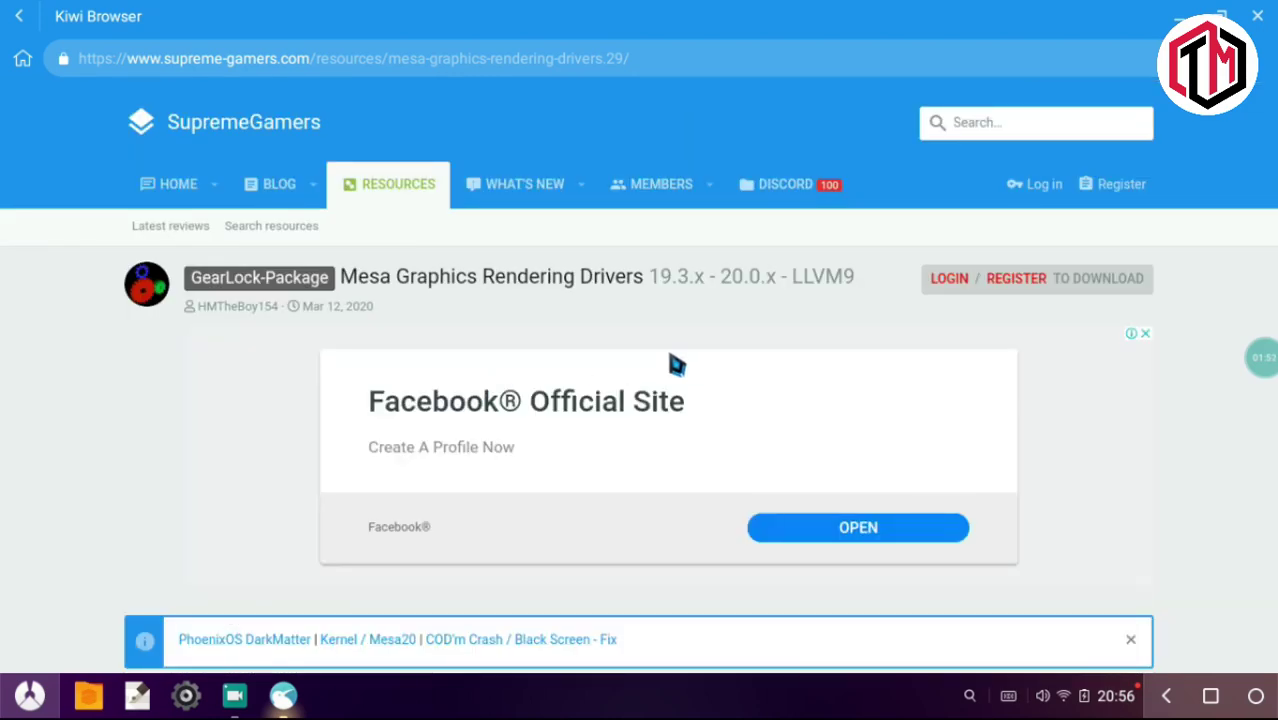
{"action": "left_click", "coordinate": [1009, 290]}
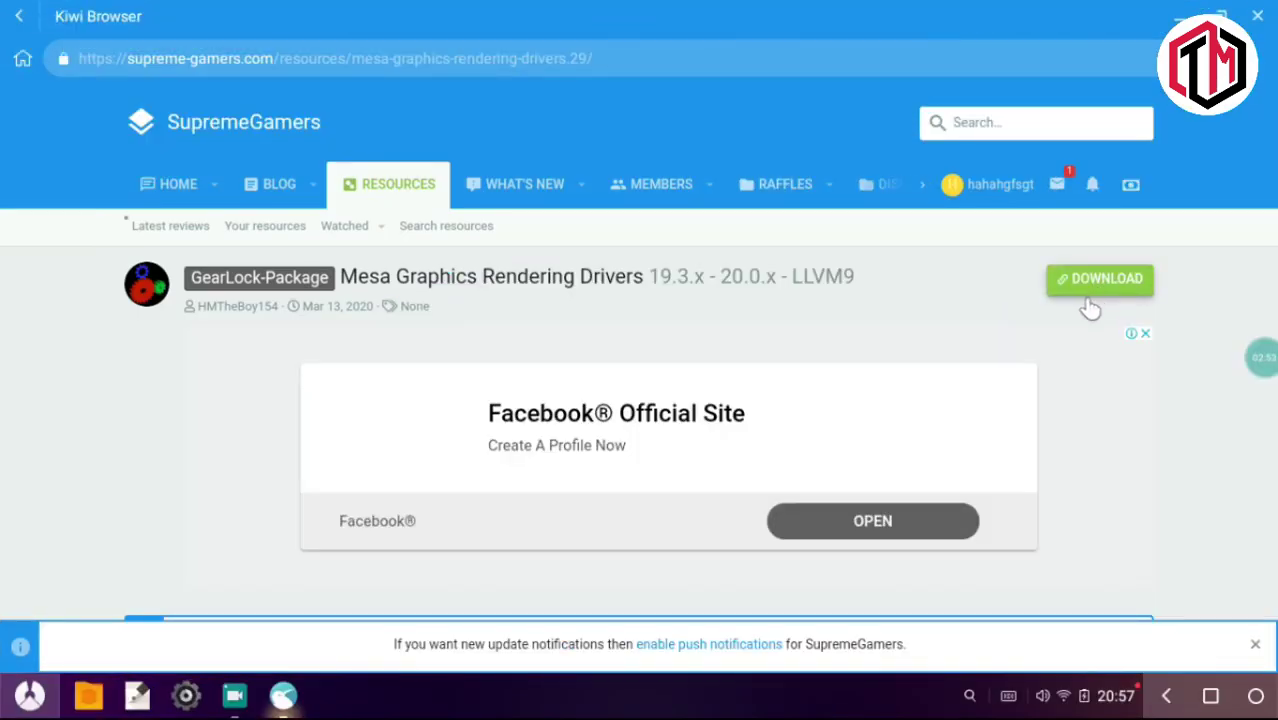
{"action": "left_click", "coordinate": [1090, 306]}
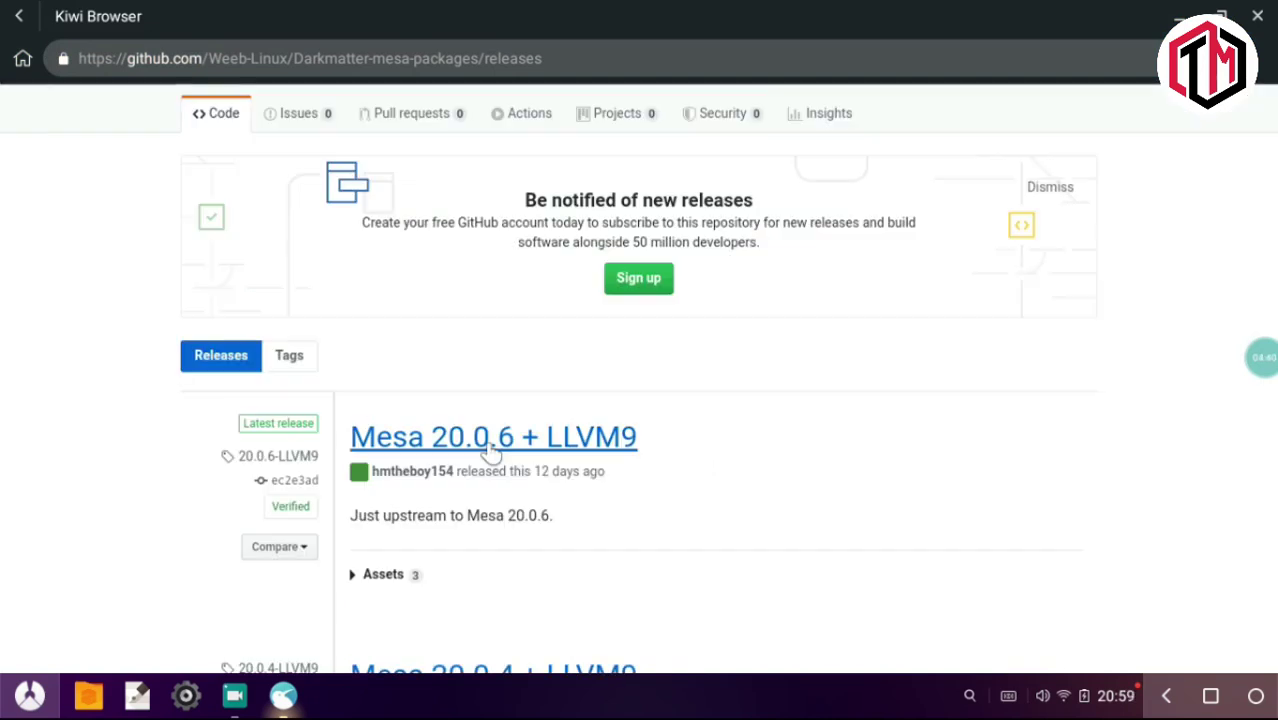
Download Mesa20.0.6-LLVM9.gxp from the assets of the Mesa 20.0.6 + LLVM9 release, granting the browser storage access
{"action": "left_click", "coordinate": [490, 446]}
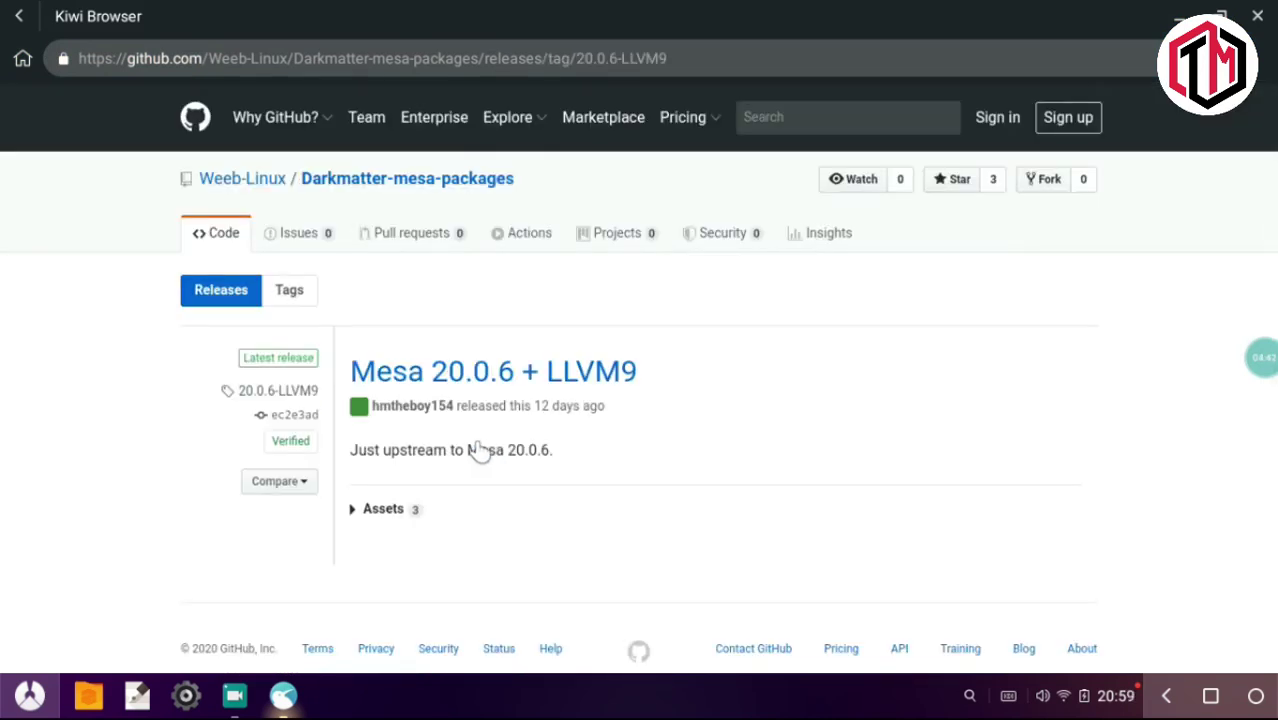
{"action": "scroll", "coordinate": [500, 440], "scroll_direction": "down", "scroll_amount": 3}
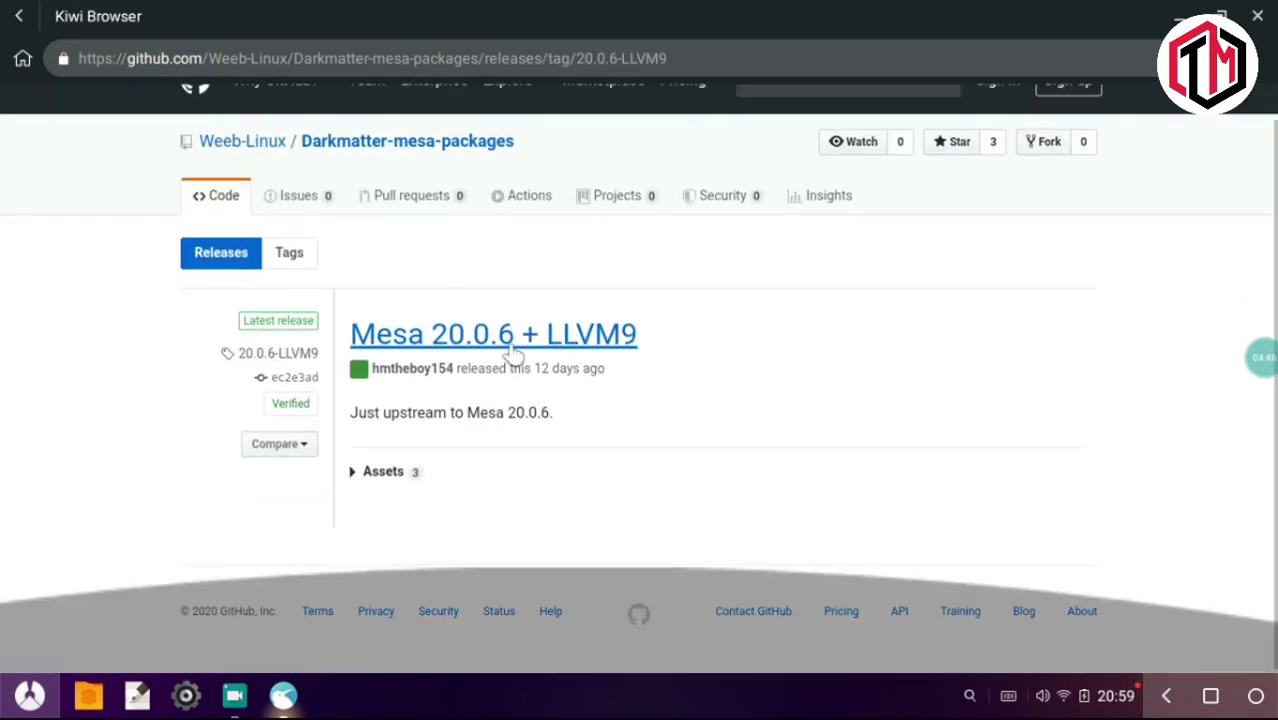
{"action": "left_click", "coordinate": [362, 478]}
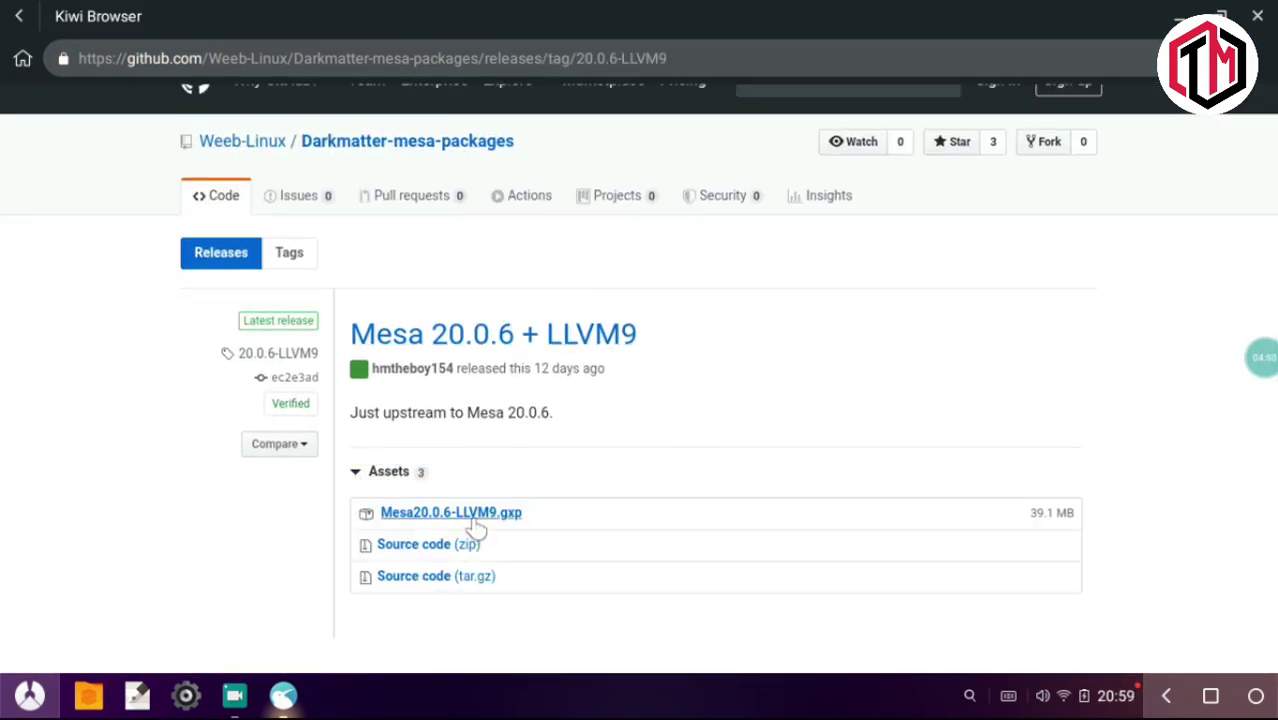
{"action": "left_click", "coordinate": [475, 520]}
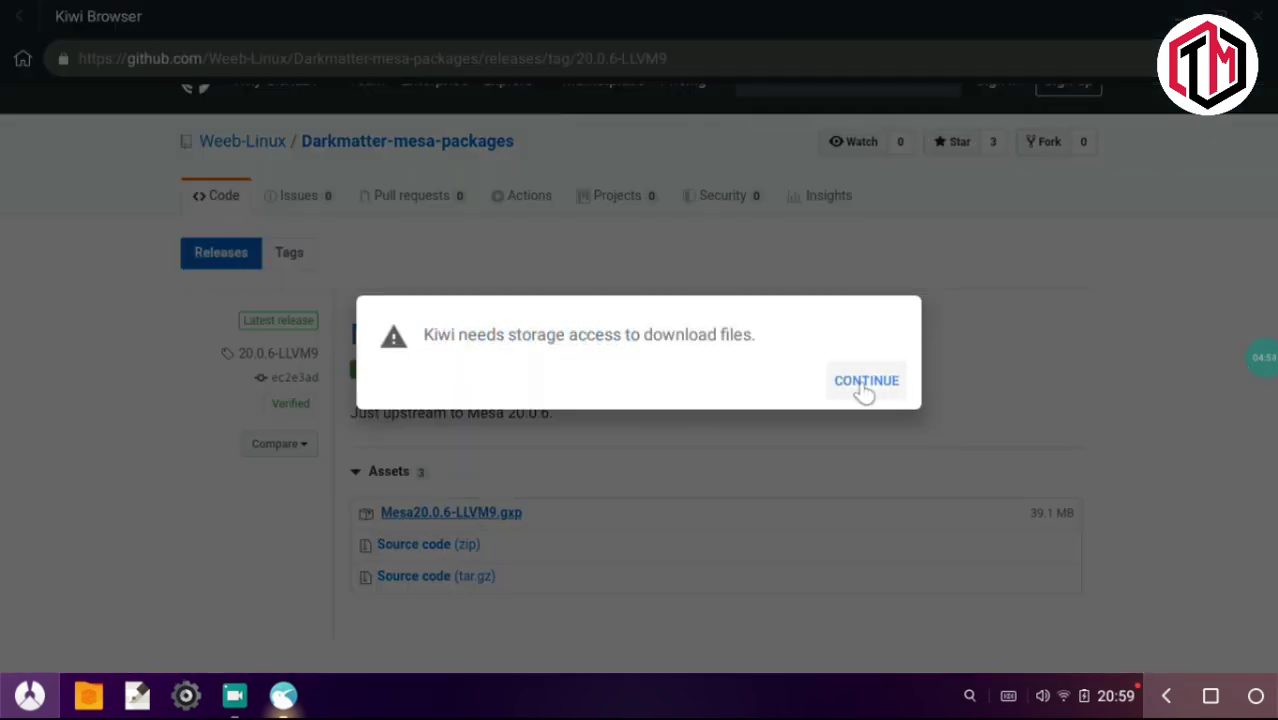
{"action": "left_click", "coordinate": [863, 385]}
{"action": "left_click", "coordinate": [855, 389]}
{"action": "left_click", "coordinate": [733, 447]}
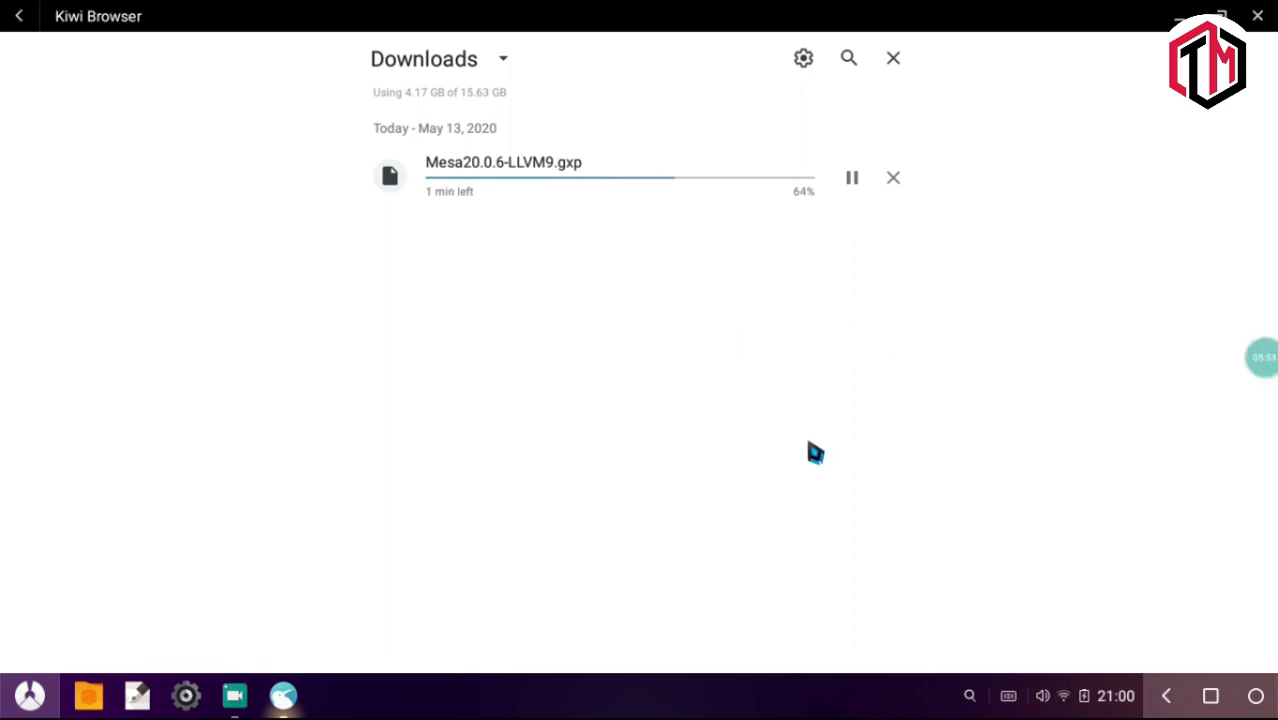
Open the FX file explorer, accept its license agreement and enter System (Root) with root access authorized
{"action": "left_click", "coordinate": [30, 695]}
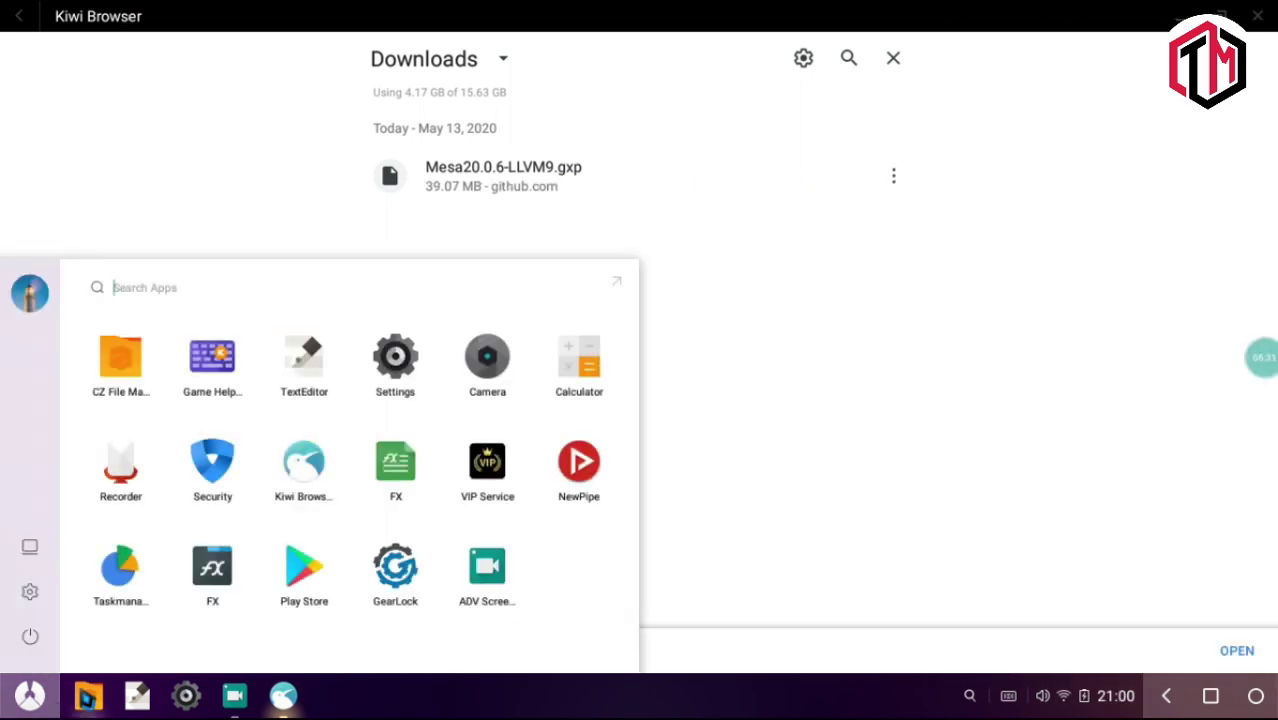
{"action": "left_click", "coordinate": [228, 593]}
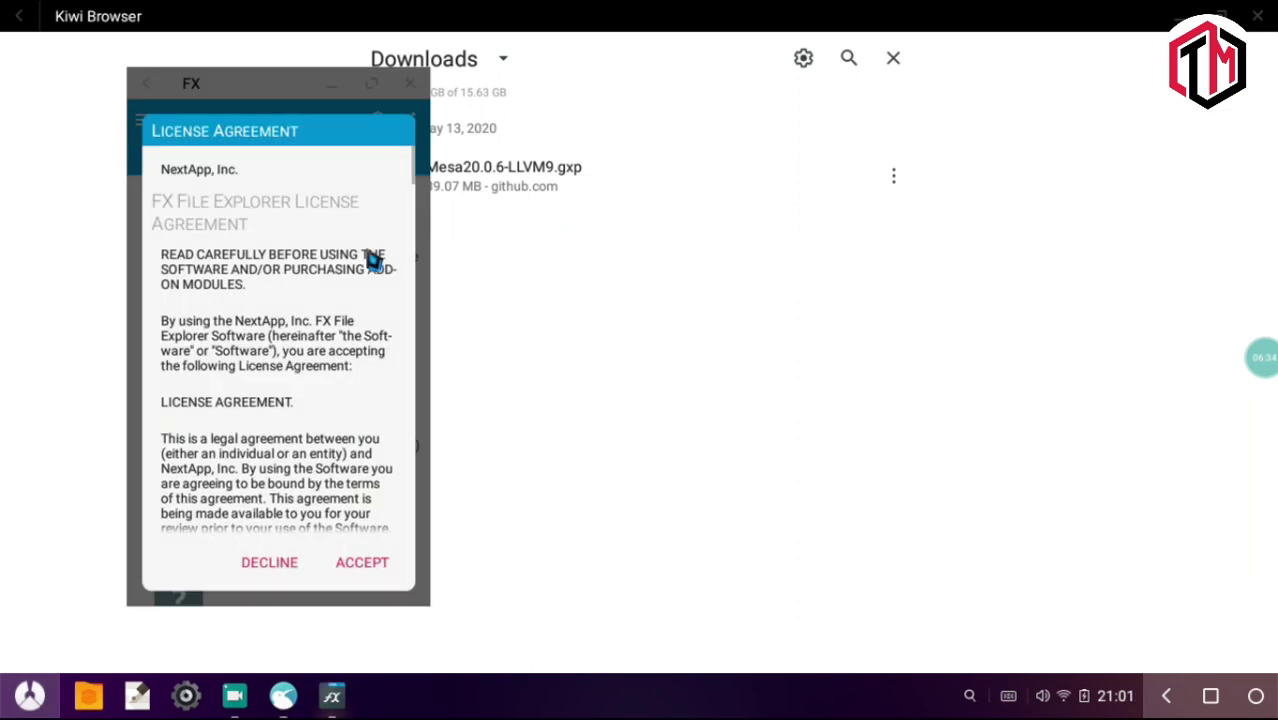
{"action": "left_click", "coordinate": [366, 563]}
{"action": "left_click", "coordinate": [383, 385]}
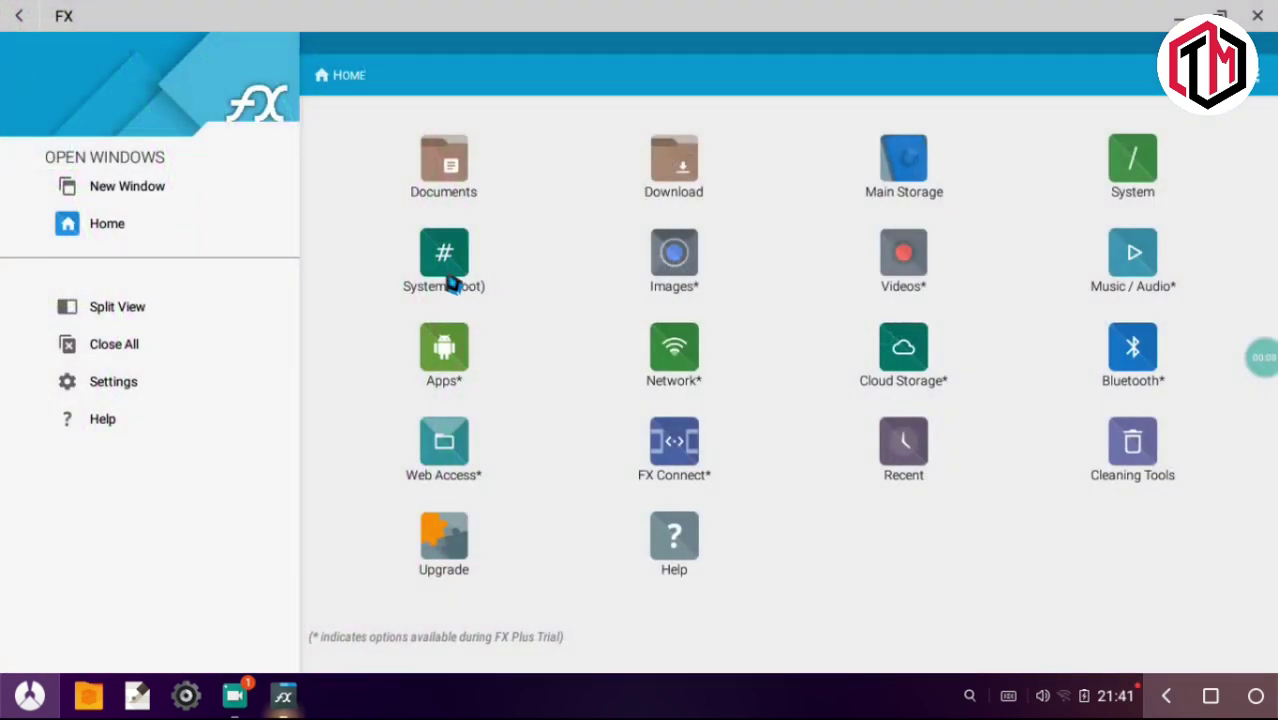
{"action": "left_click", "coordinate": [448, 281]}
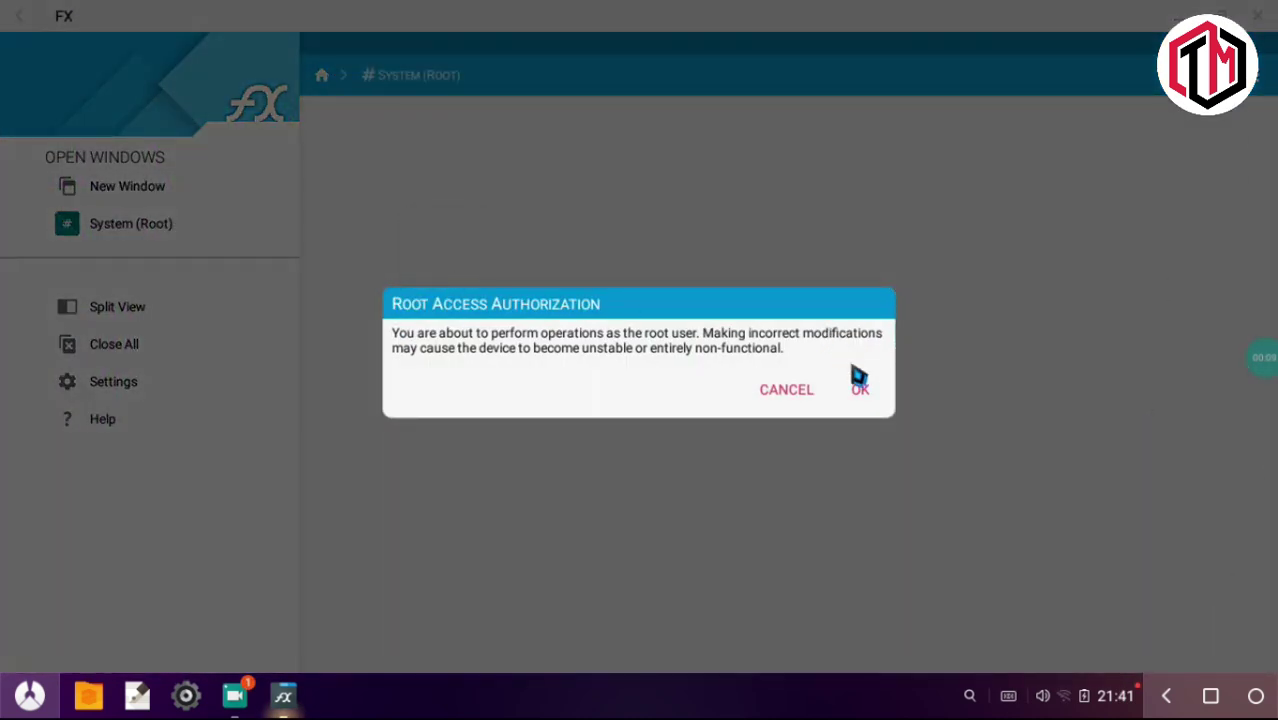
{"action": "left_click", "coordinate": [860, 392]}
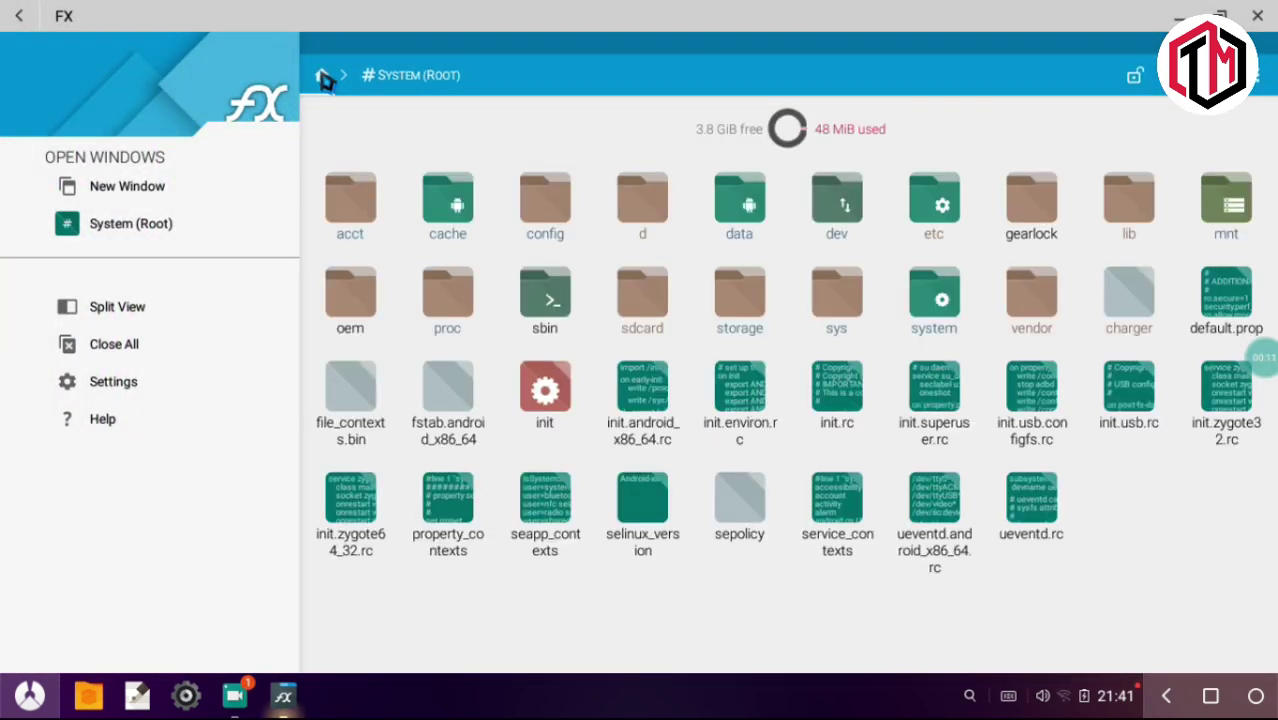
Copy Mesa20.0.6-LLVM9.gxp from the Download folder of Main Storage
{"action": "left_click", "coordinate": [322, 76]}
{"action": "left_click", "coordinate": [915, 185]}
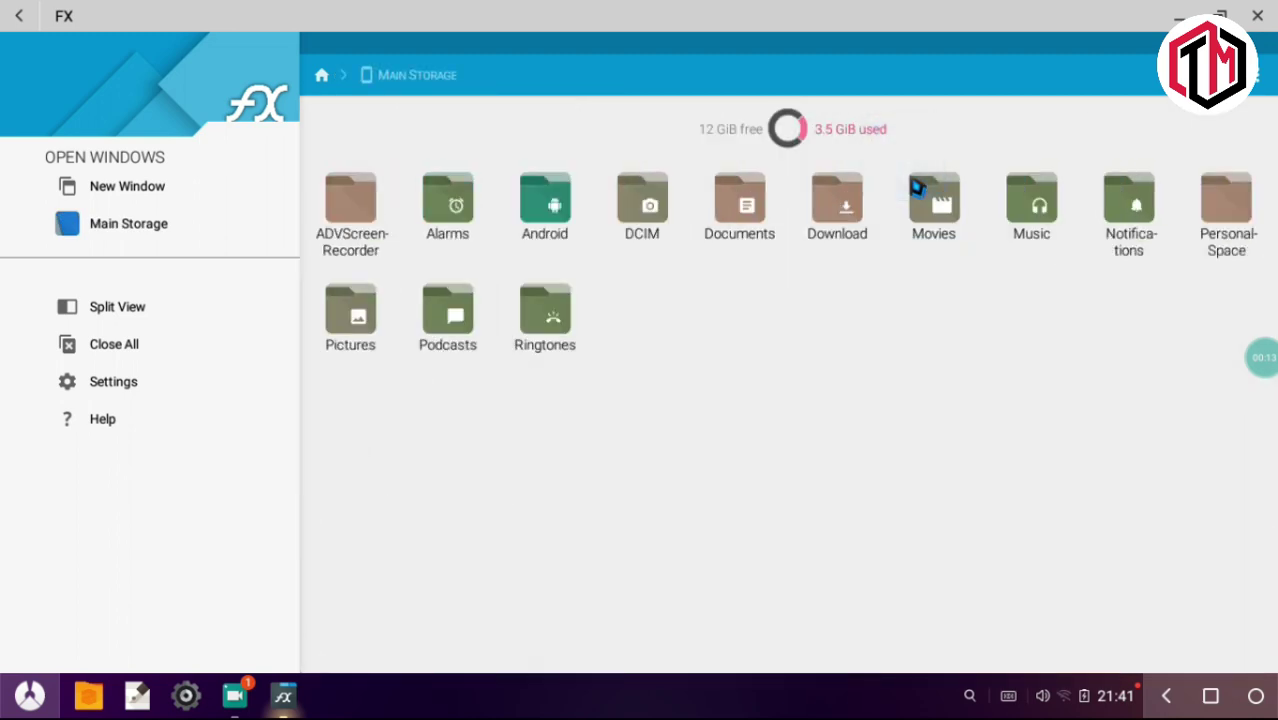
{"action": "left_click", "coordinate": [838, 205]}
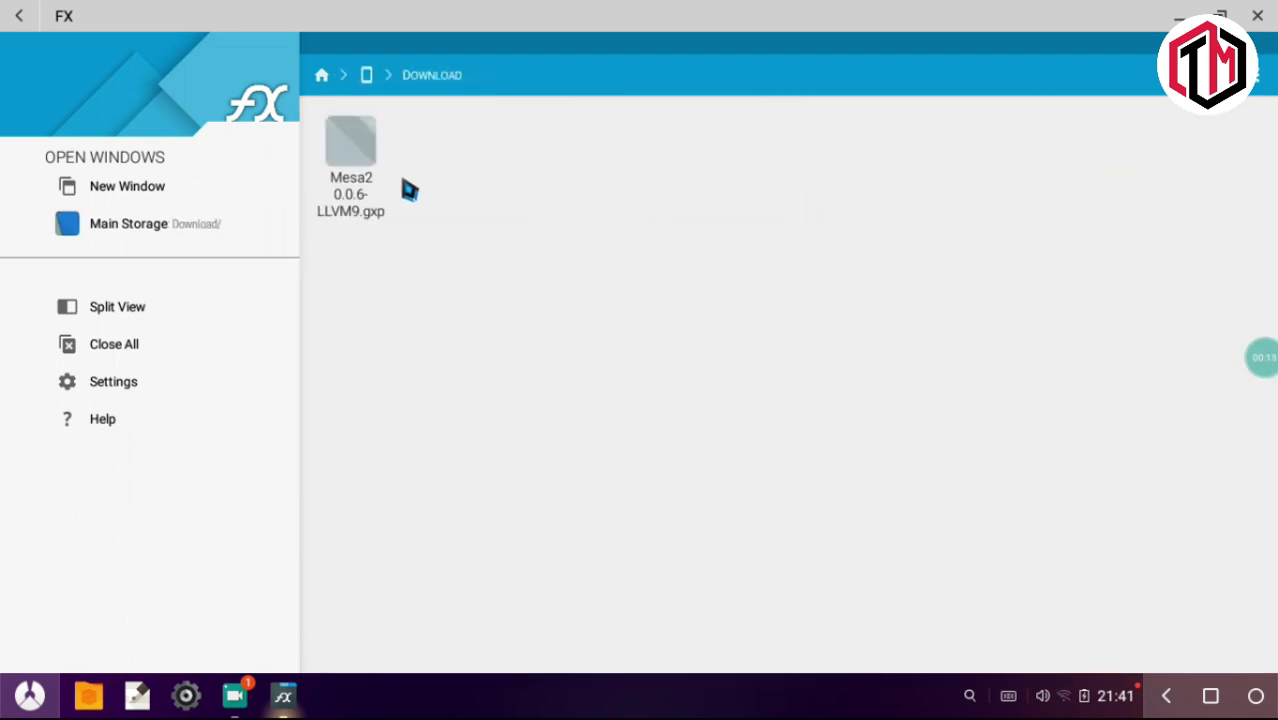
{"action": "left_click", "coordinate": [355, 177]}
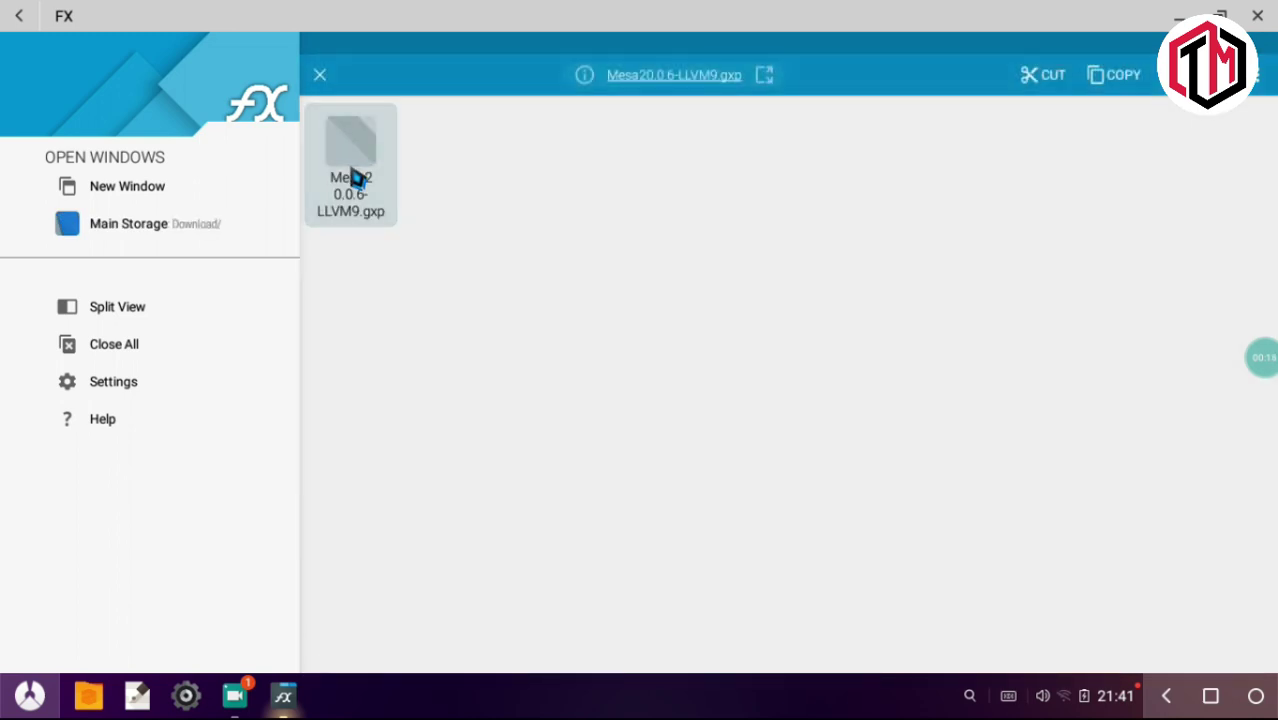
{"action": "left_click", "coordinate": [1100, 82]}
{"action": "left_click", "coordinate": [1254, 88]}
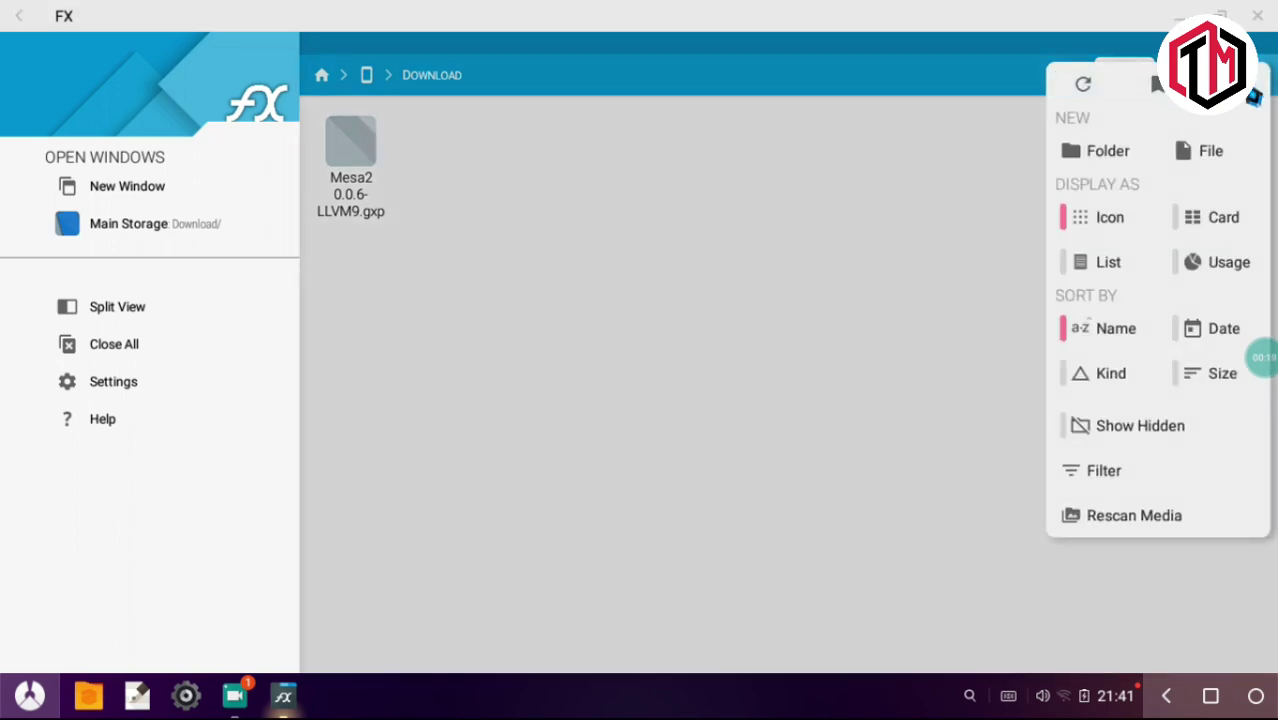
{"action": "left_click", "coordinate": [870, 288]}
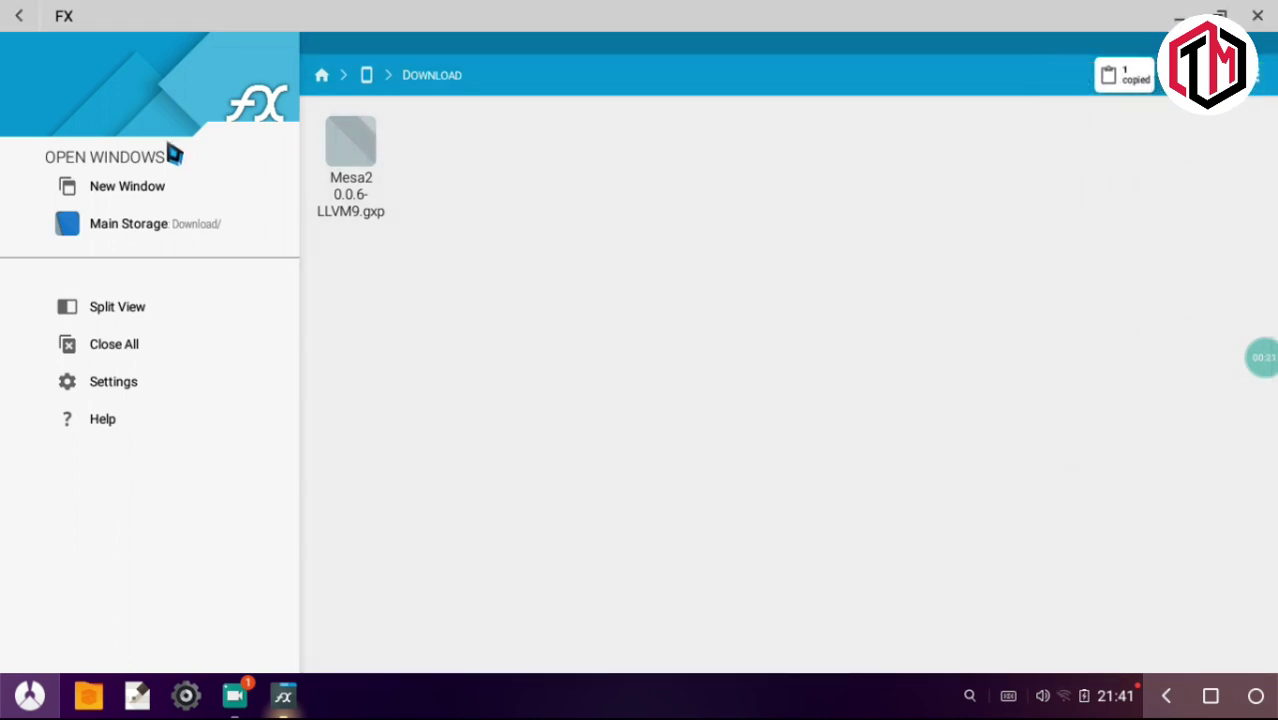
Paste the copied Mesa package into gearlock/gearroot/gearload under System (Root) and close the FX file explorer
{"action": "left_click", "coordinate": [321, 75]}
{"action": "left_click", "coordinate": [451, 285]}
{"action": "left_click", "coordinate": [1020, 220]}
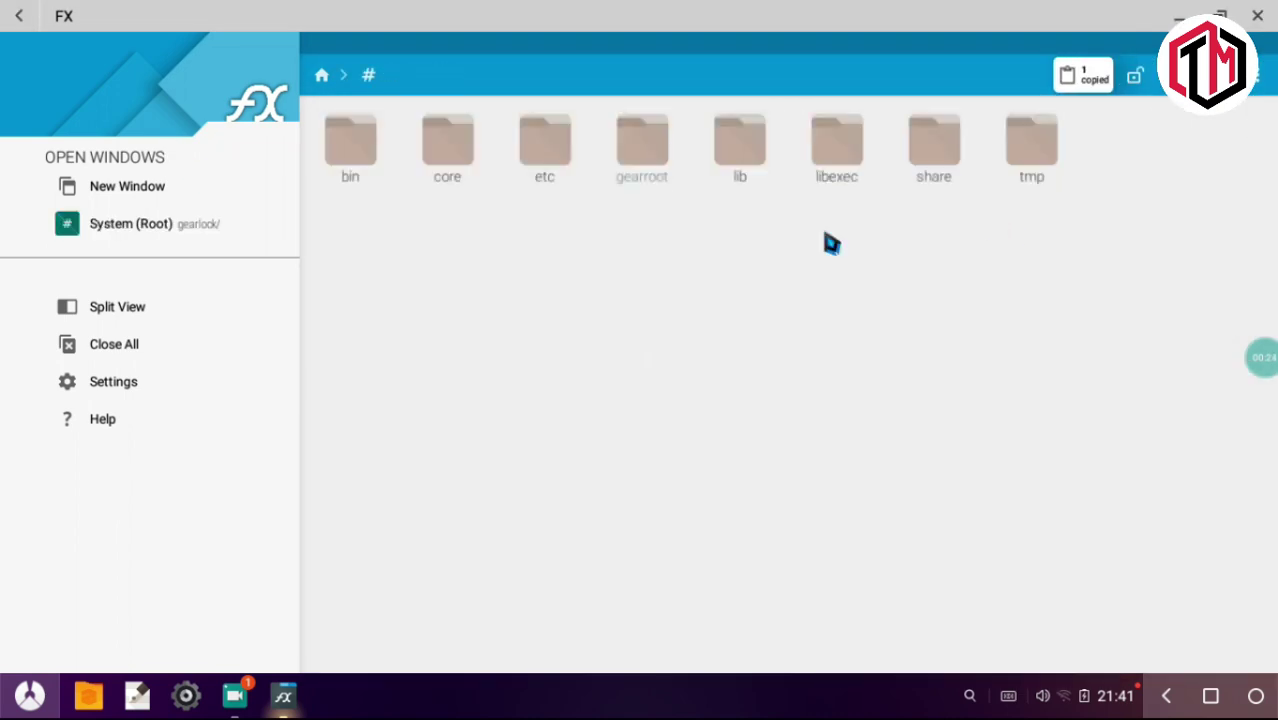
{"action": "left_click", "coordinate": [643, 163]}
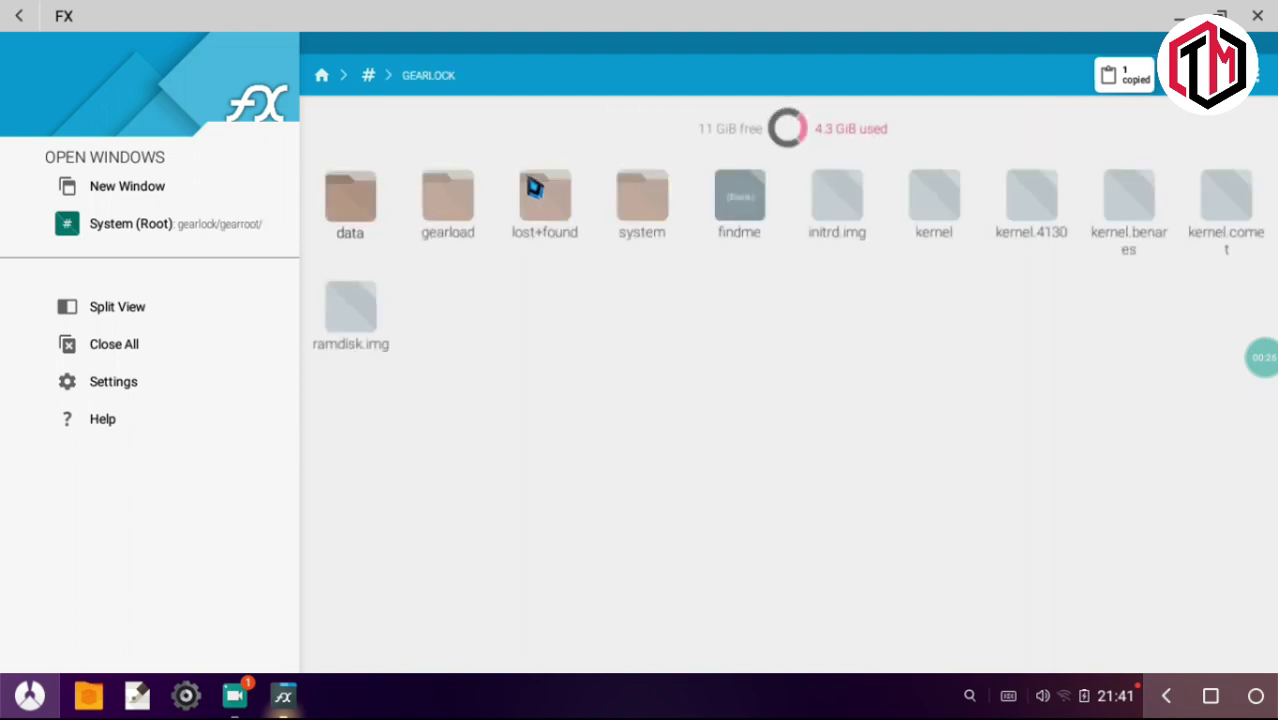
{"action": "left_click", "coordinate": [458, 200]}
{"action": "left_click", "coordinate": [1124, 80]}
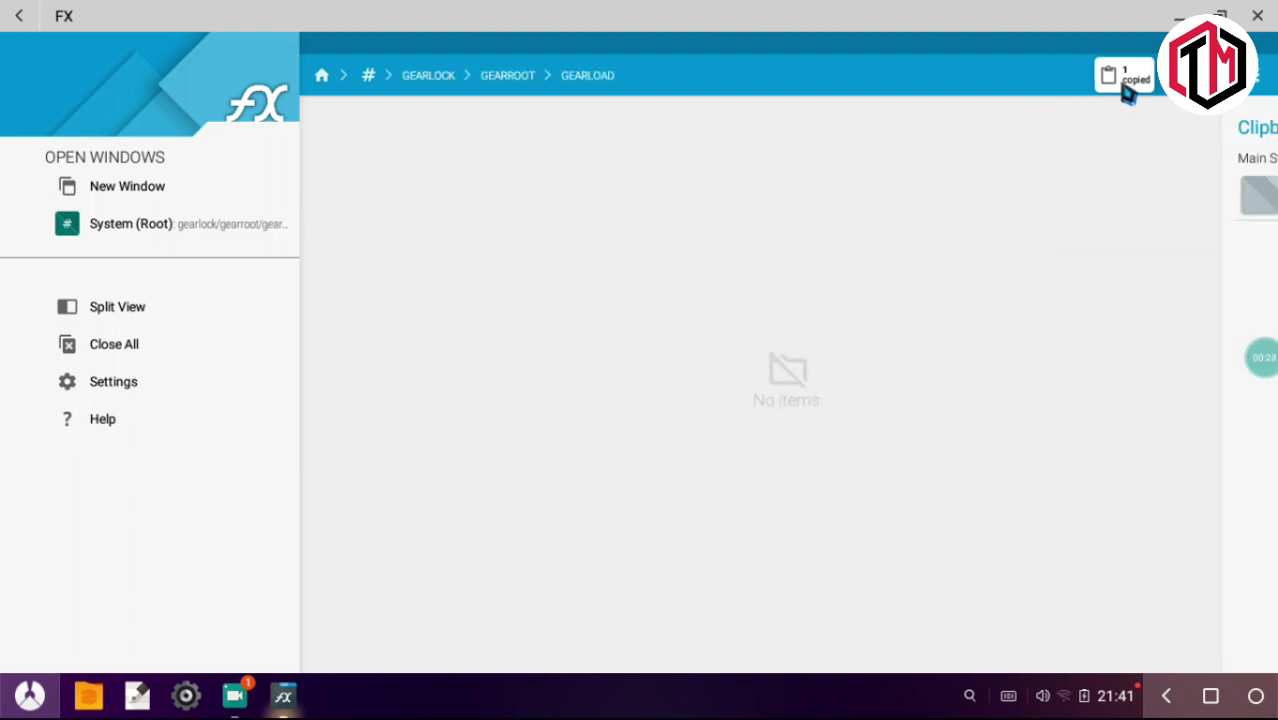
{"action": "left_click", "coordinate": [1248, 645]}
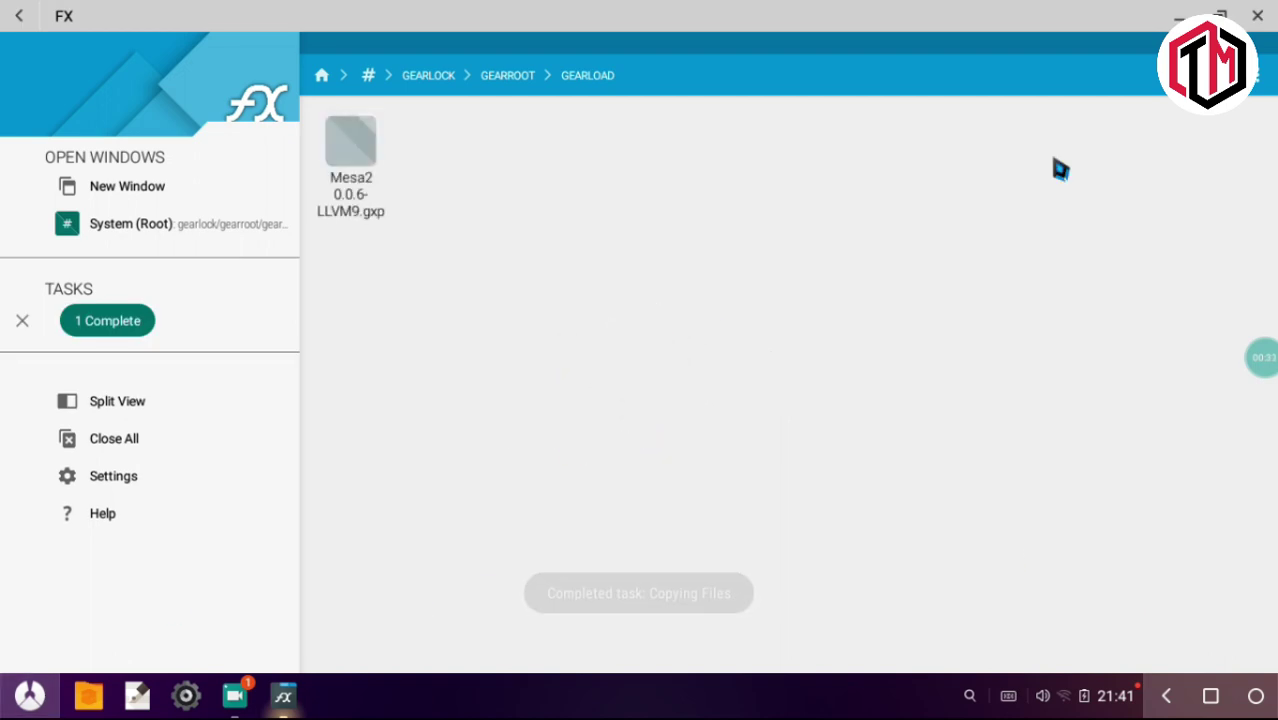
{"action": "left_click", "coordinate": [1257, 15]}
Launch GearLock and install the Mesa 20.0.6 graphics package through its Package & Extention Manager
{"action": "left_click", "coordinate": [30, 695]}
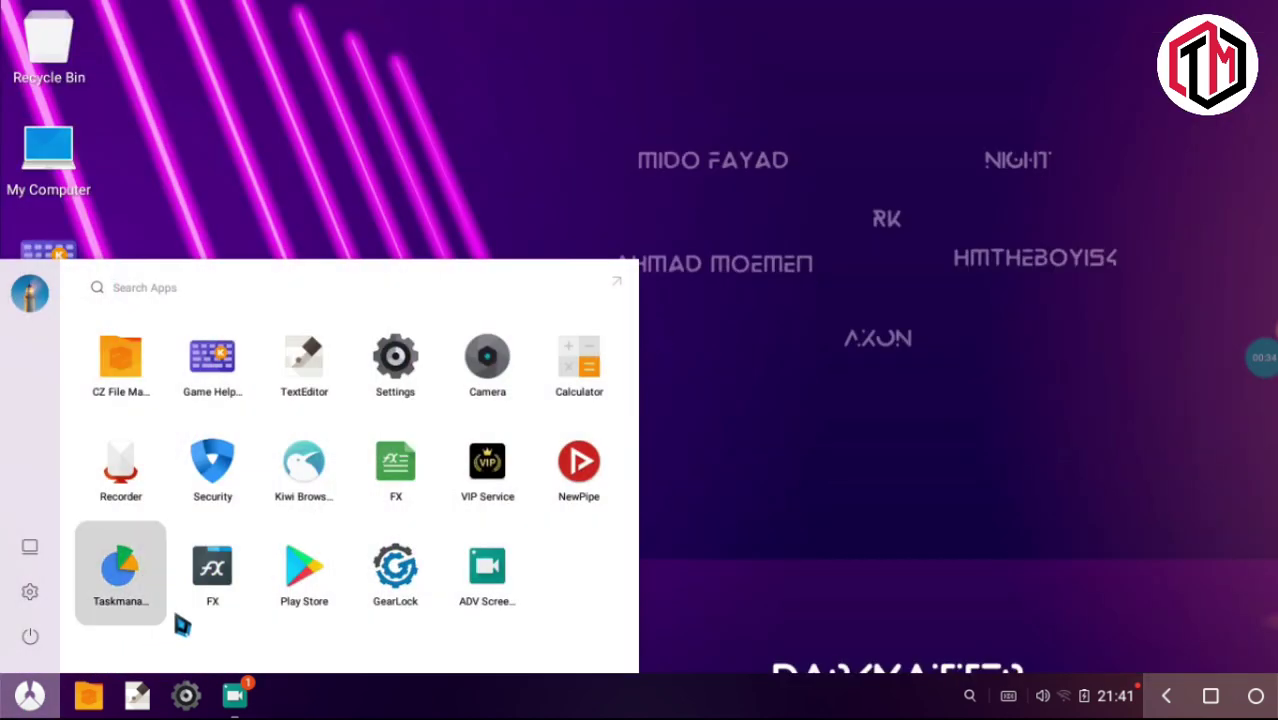
{"action": "left_click", "coordinate": [373, 588]}
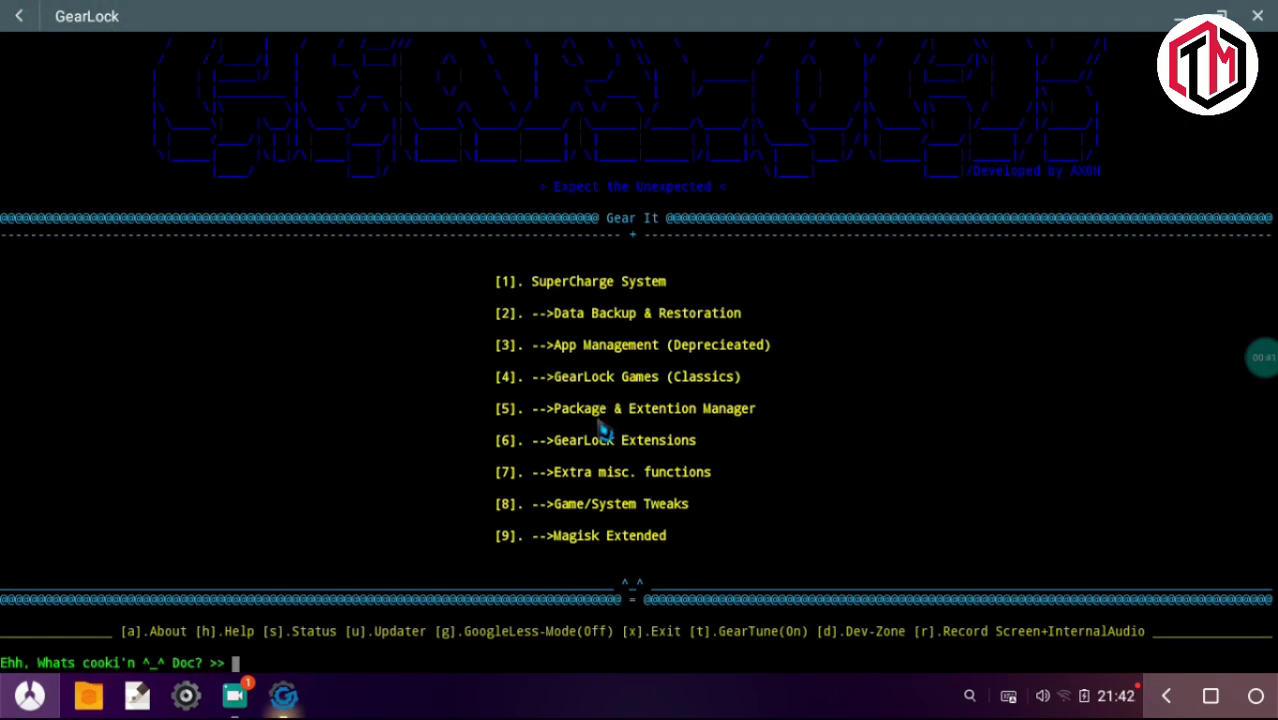
{"action": "type", "text": "5"}
{"action": "key", "text": "Return"}
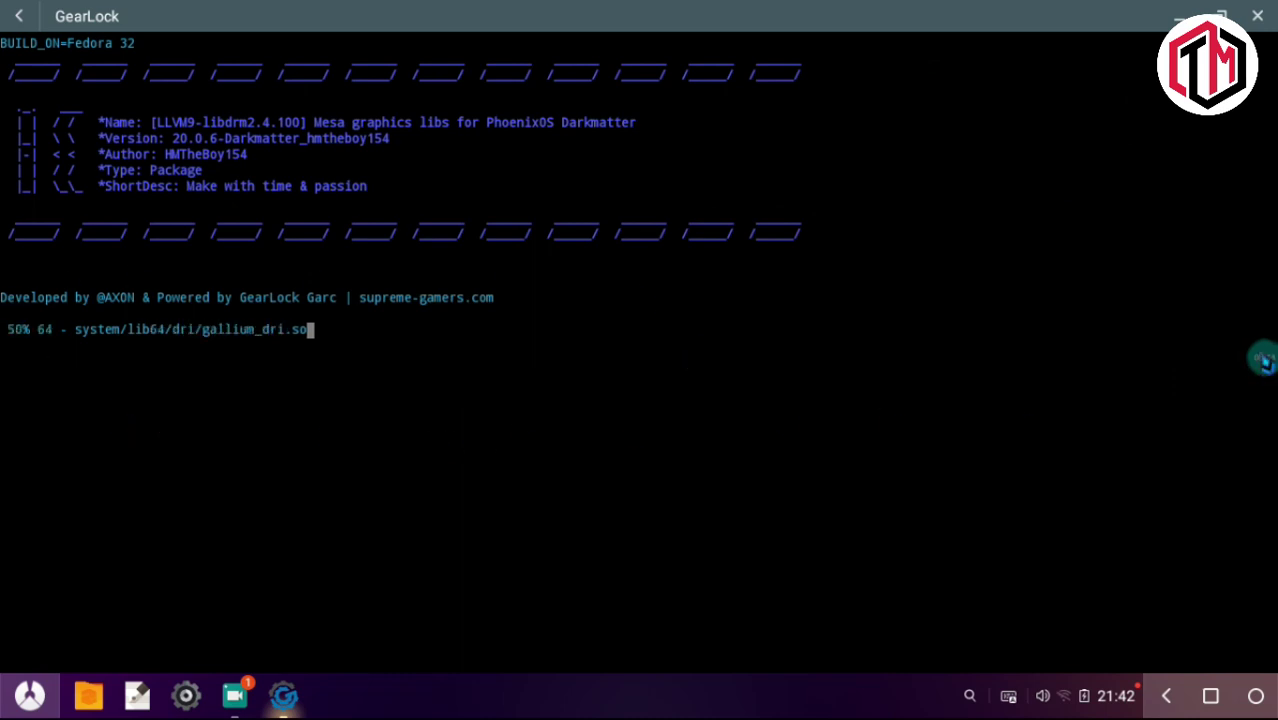
{"action": "left_click_drag", "start_coordinate": [1250, 375], "coordinate": [1250, 331]}
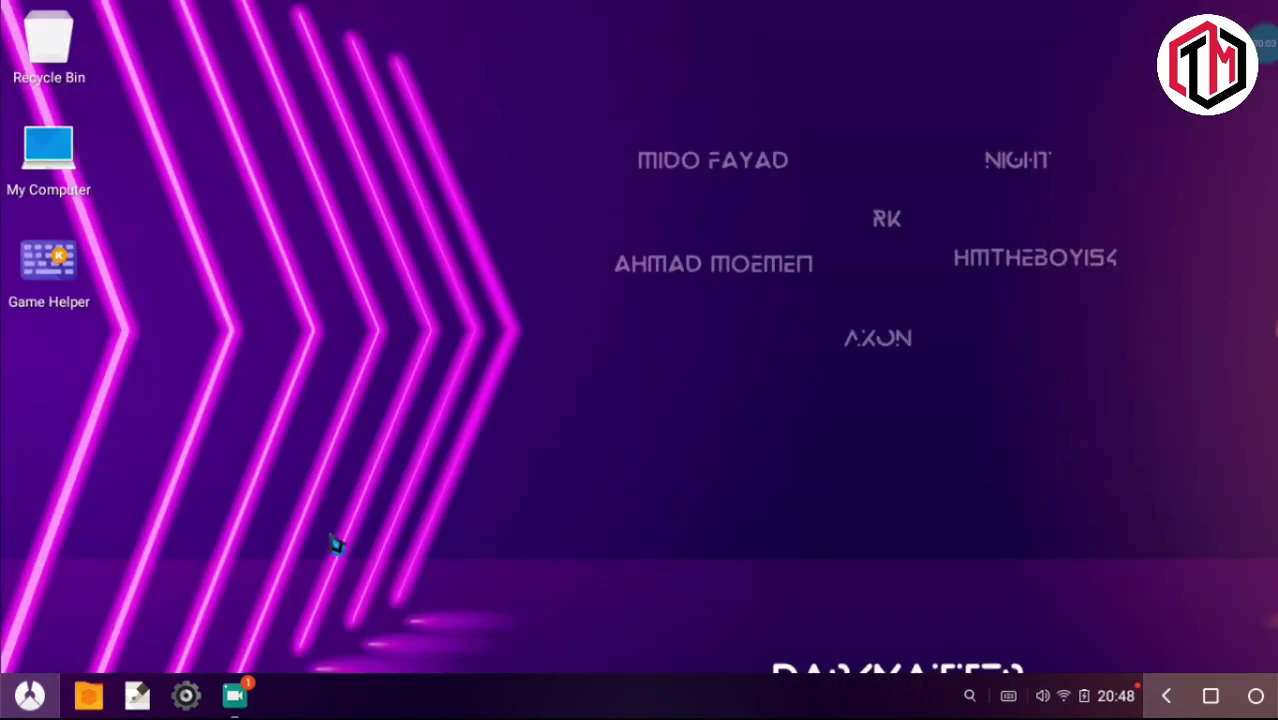
Check the OpenGL driver version in the About tablet section of the maximized system Settings
{"action": "left_click", "coordinate": [190, 695]}
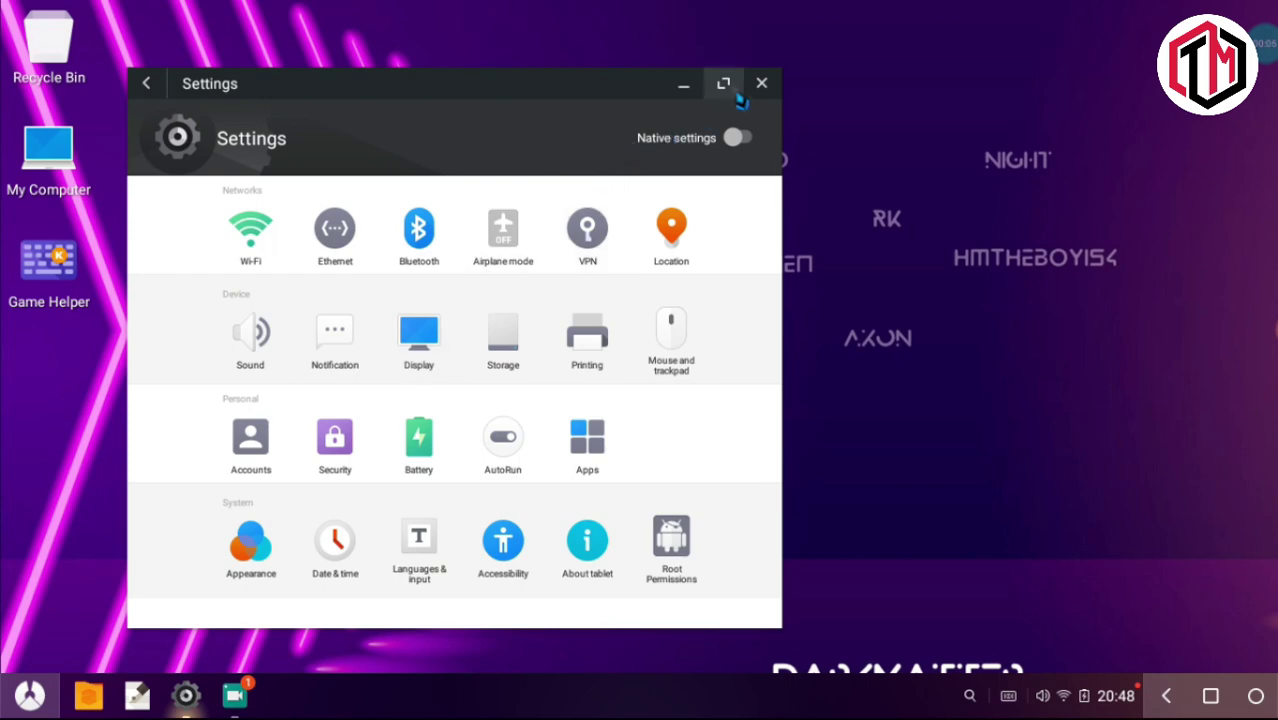
{"action": "left_click", "coordinate": [737, 97]}
{"action": "left_click", "coordinate": [766, 490]}
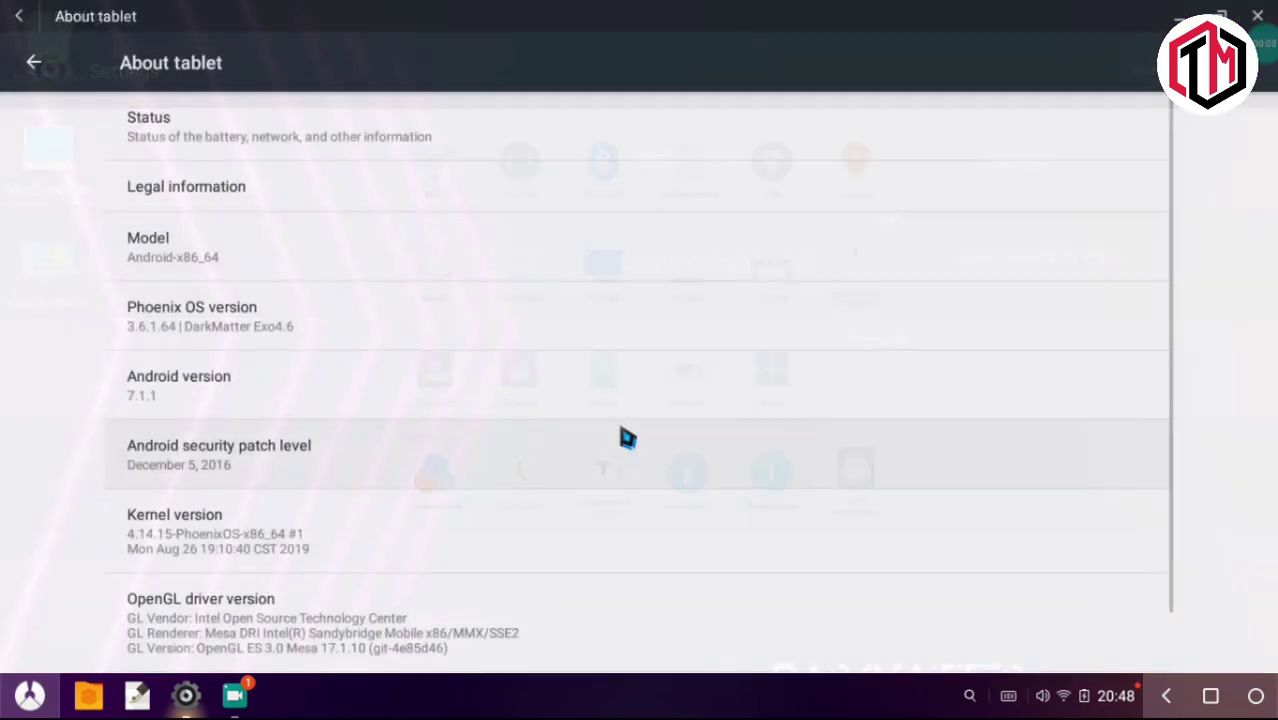
{"action": "scroll", "coordinate": [314, 462], "scroll_direction": "down", "scroll_amount": 1}
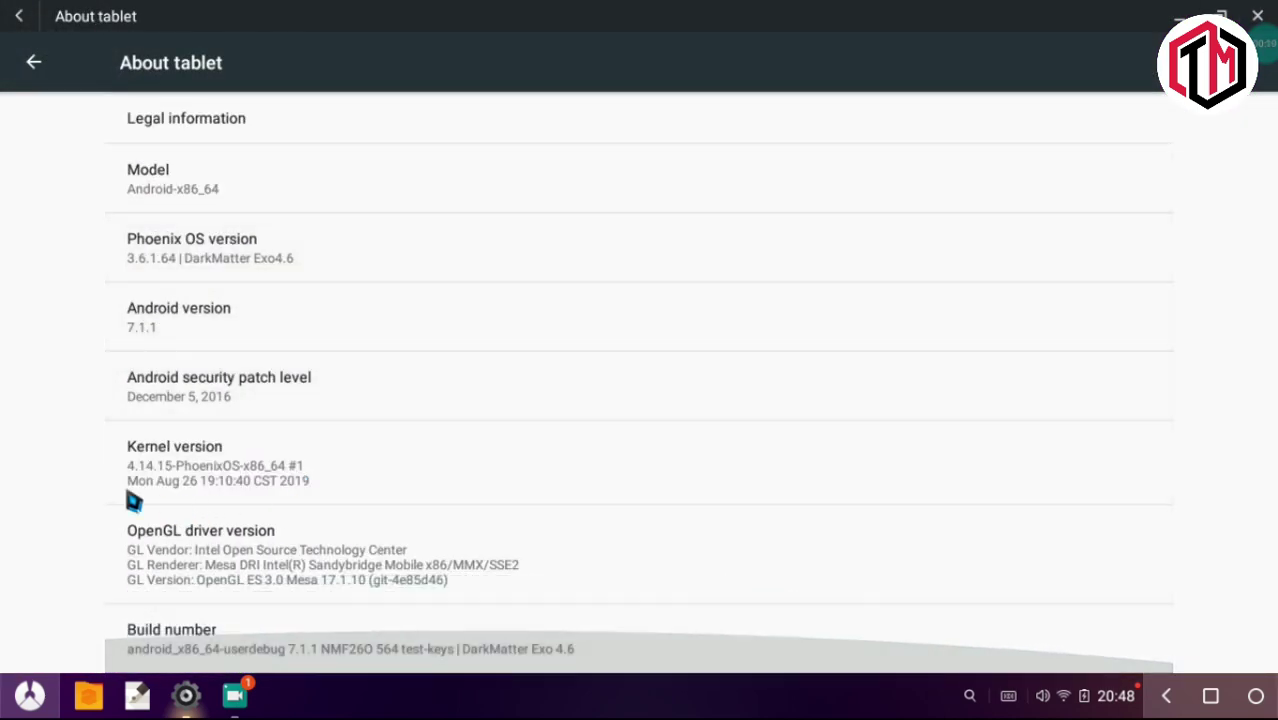
{"action": "scroll", "coordinate": [600, 346], "scroll_direction": "up", "scroll_amount": 1}
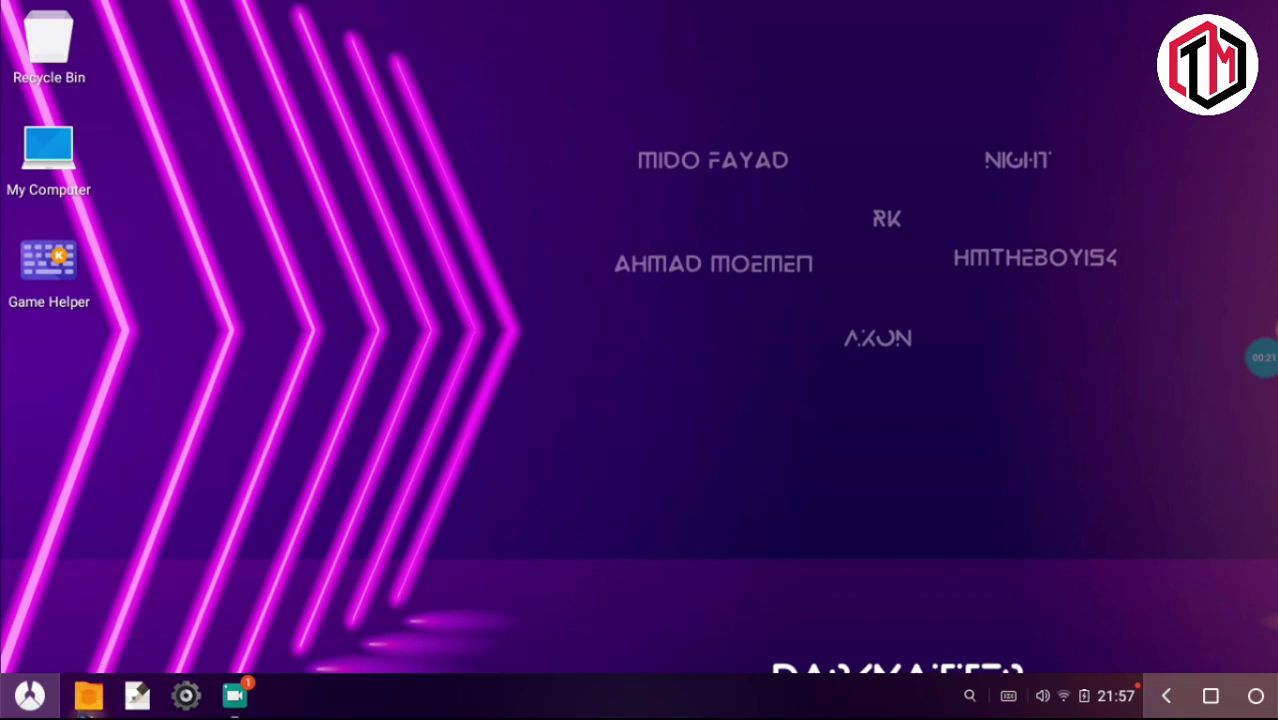
In the file manager, go to the PUBG folder on the Windows user's Desktop on Local disk (2)
{"action": "left_click", "coordinate": [88, 695]}
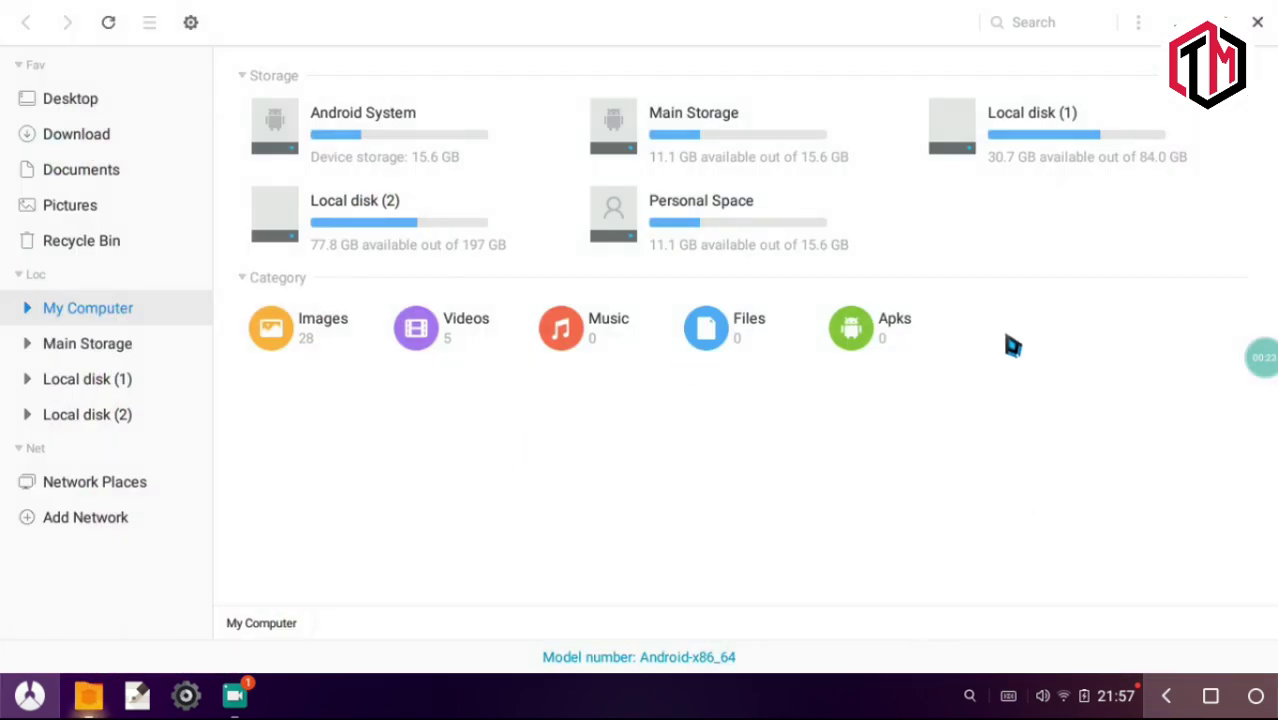
{"action": "left_click", "coordinate": [442, 246]}
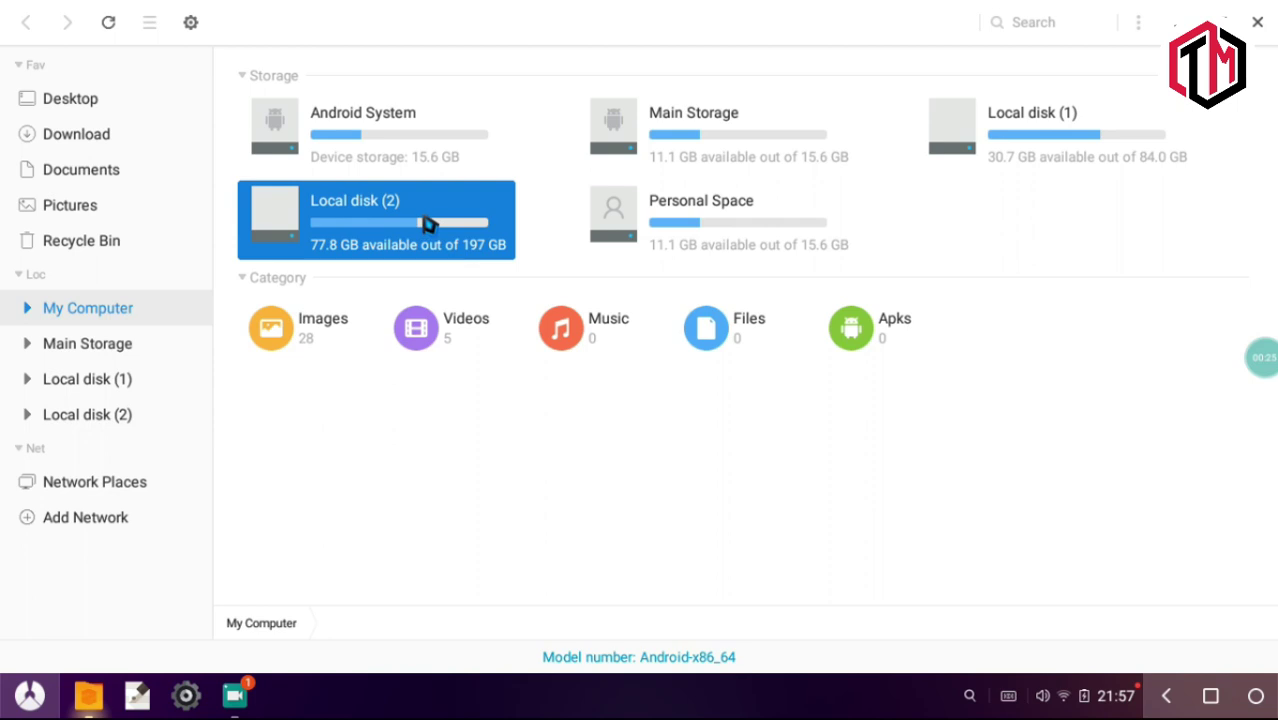
{"action": "left_click", "coordinate": [427, 224]}
{"action": "scroll", "coordinate": [345, 295], "scroll_direction": "down", "scroll_amount": 3}
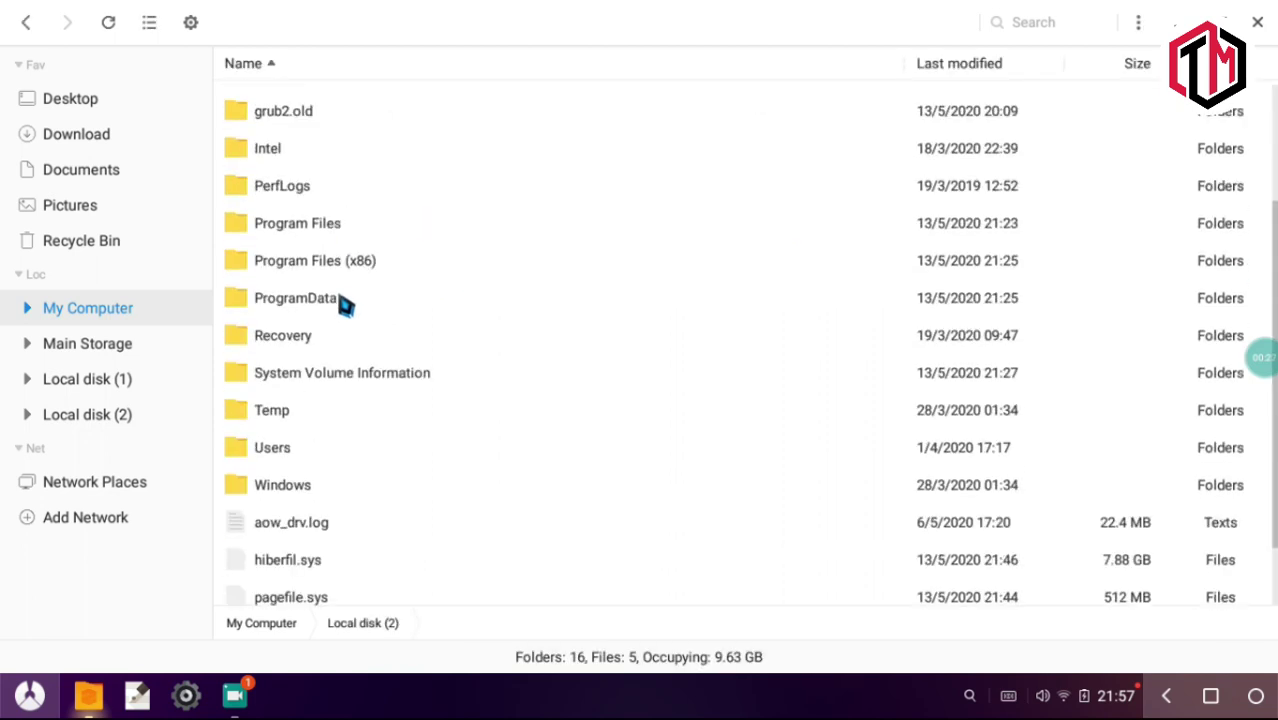
{"action": "left_click", "coordinate": [302, 442]}
{"action": "left_click", "coordinate": [333, 228]}
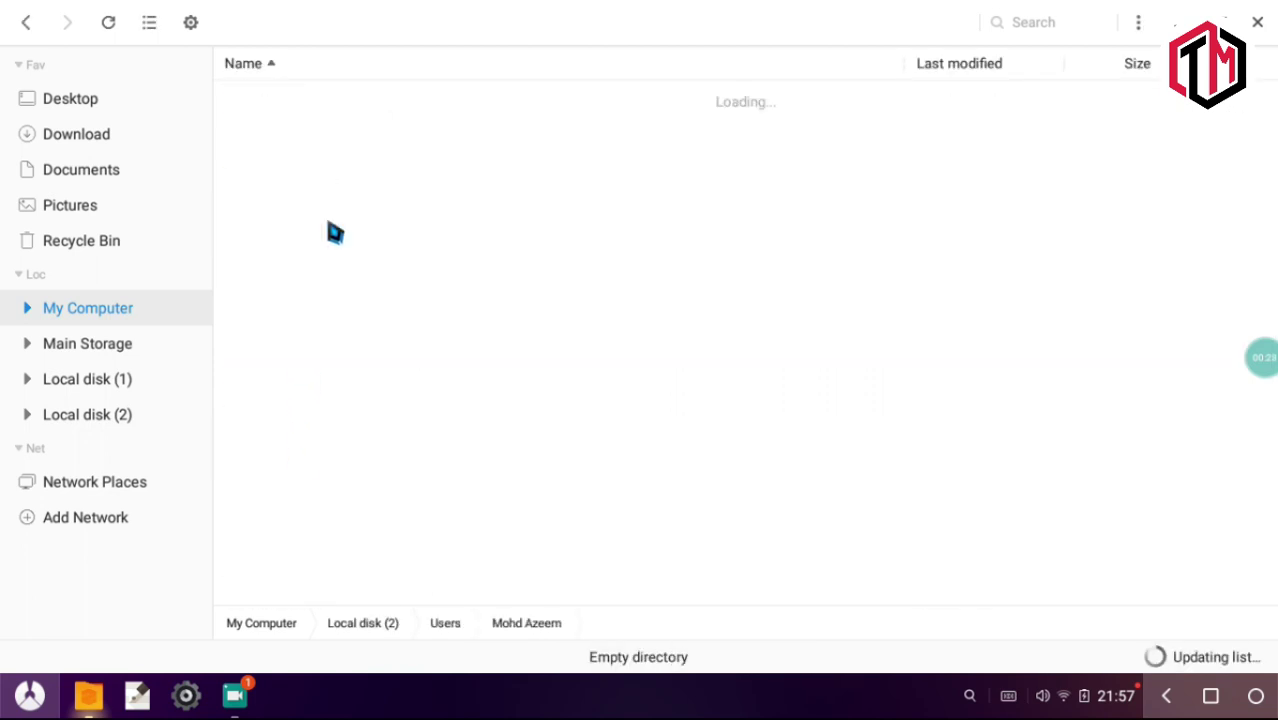
{"action": "scroll", "coordinate": [305, 205], "scroll_direction": "down", "scroll_amount": 3}
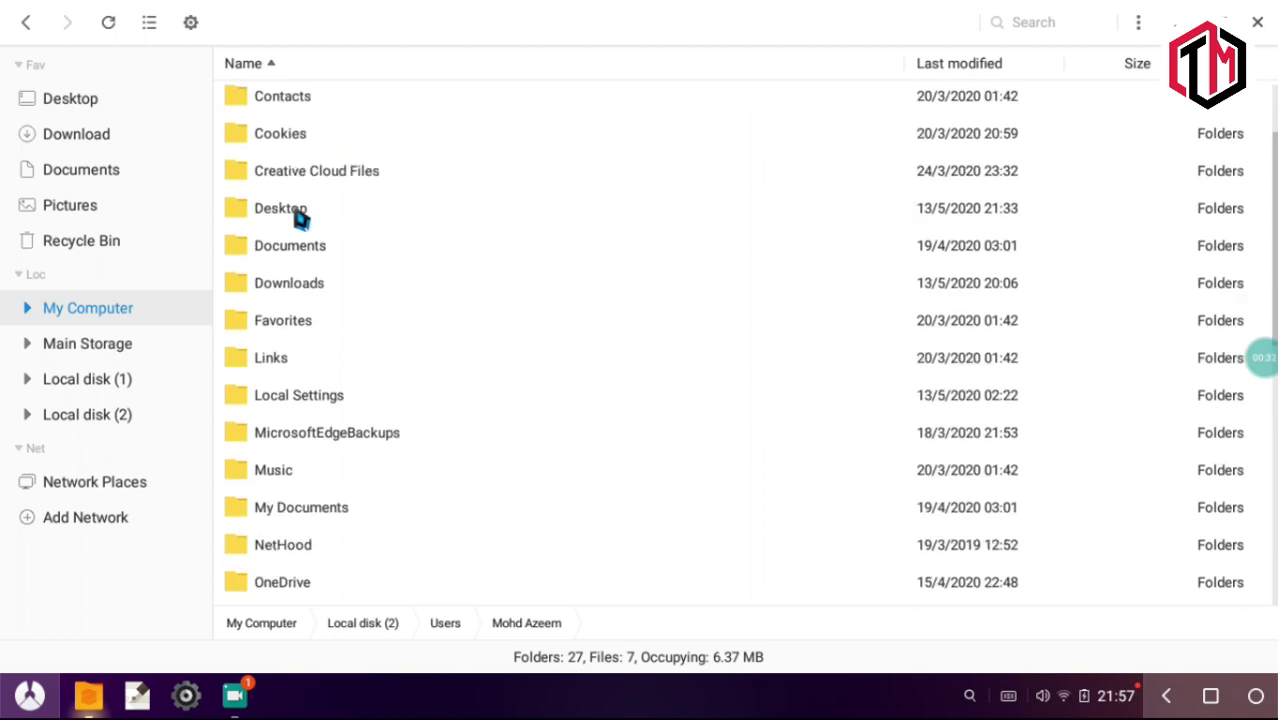
{"action": "scroll", "coordinate": [300, 222], "scroll_direction": "down", "scroll_amount": 3}
{"action": "scroll", "coordinate": [300, 210], "scroll_direction": "up", "scroll_amount": 3}
{"action": "double_click", "coordinate": [300, 210]}
{"action": "double_click", "coordinate": [337, 118]}
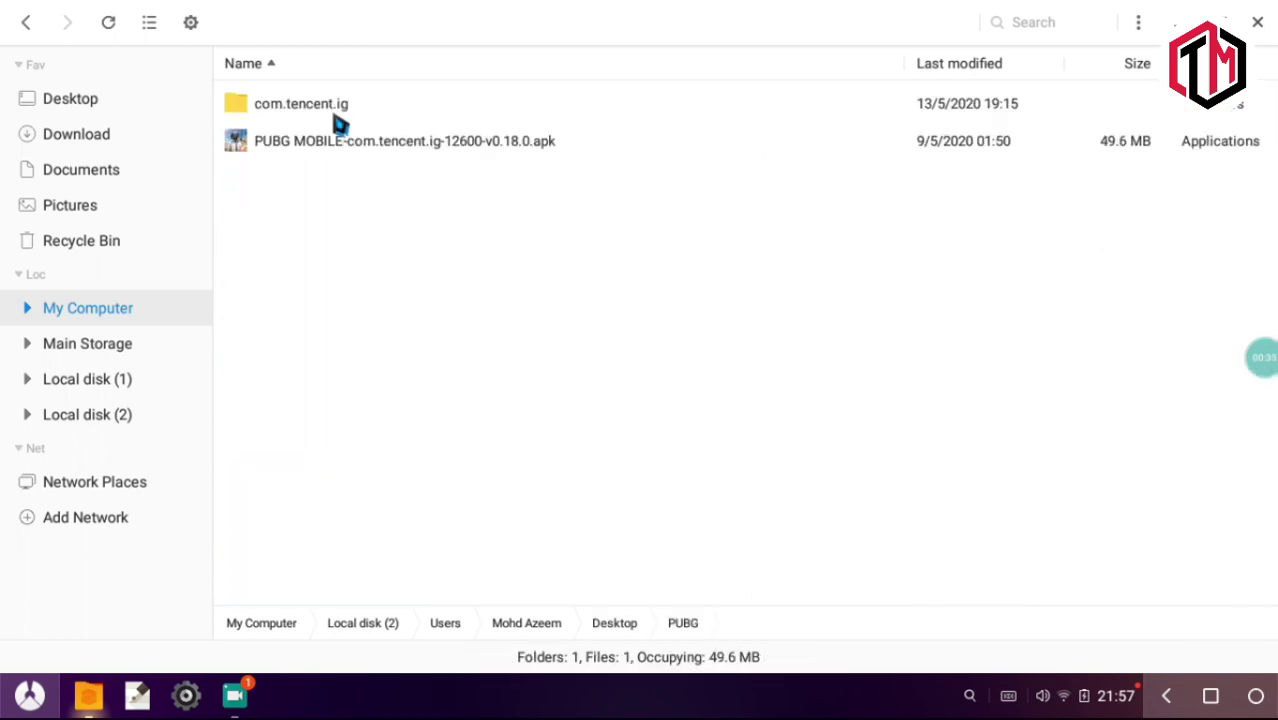
Install PUBG MOBILE from PUBG MOBILE-com.tencent.ig-12600-v0.18.0.apk and minimize the package installer
{"action": "left_click", "coordinate": [342, 146]}
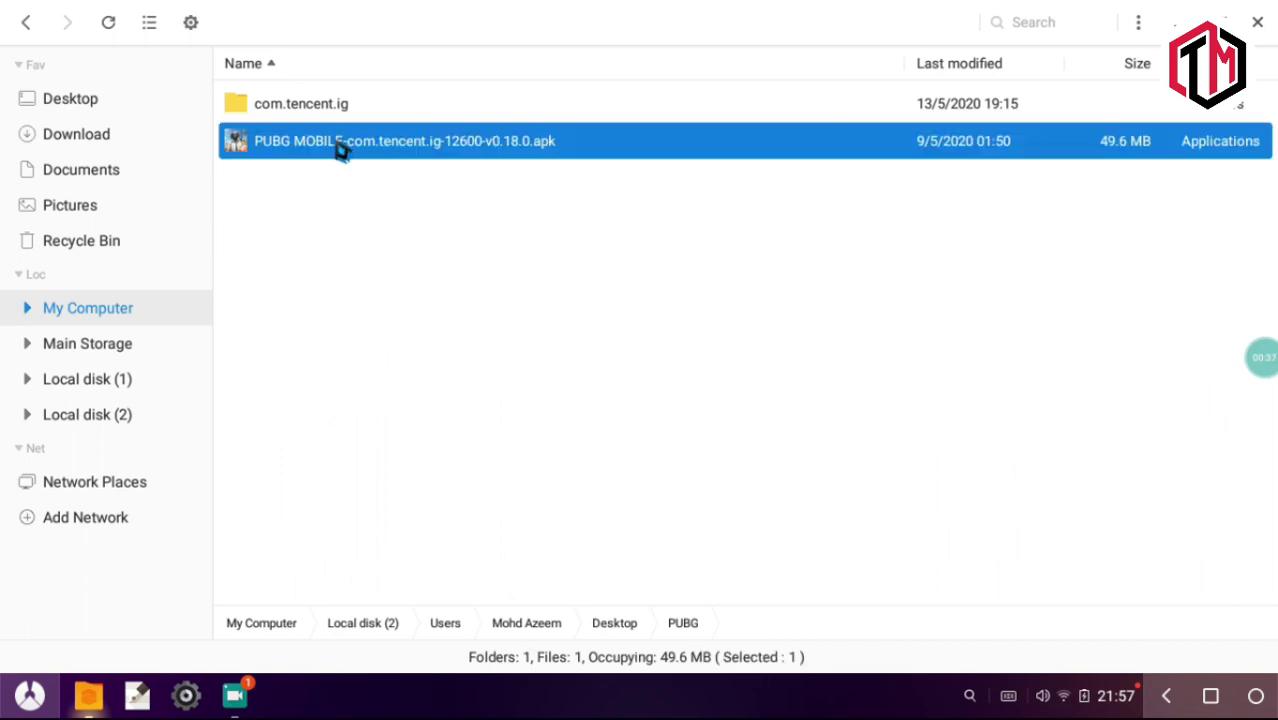
{"action": "double_click", "coordinate": [342, 146]}
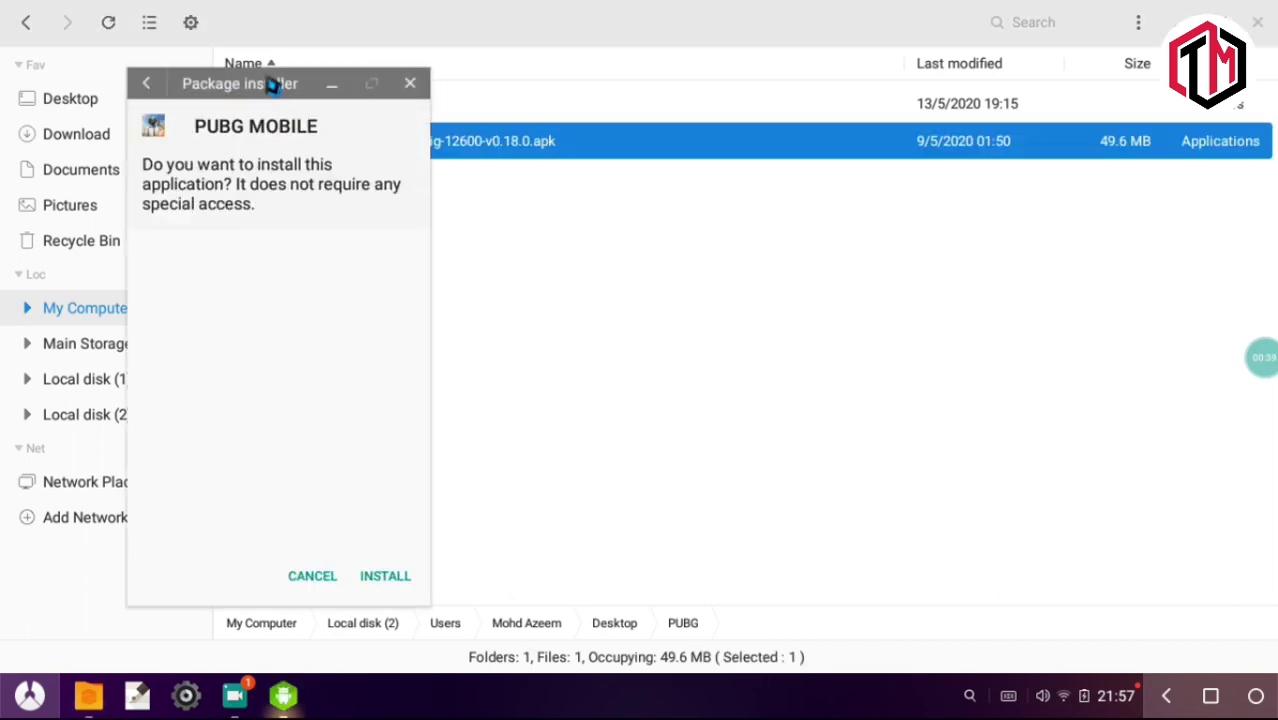
{"action": "left_click_drag", "start_coordinate": [272, 86], "coordinate": [715, 117]}
{"action": "left_click", "coordinate": [819, 611]}
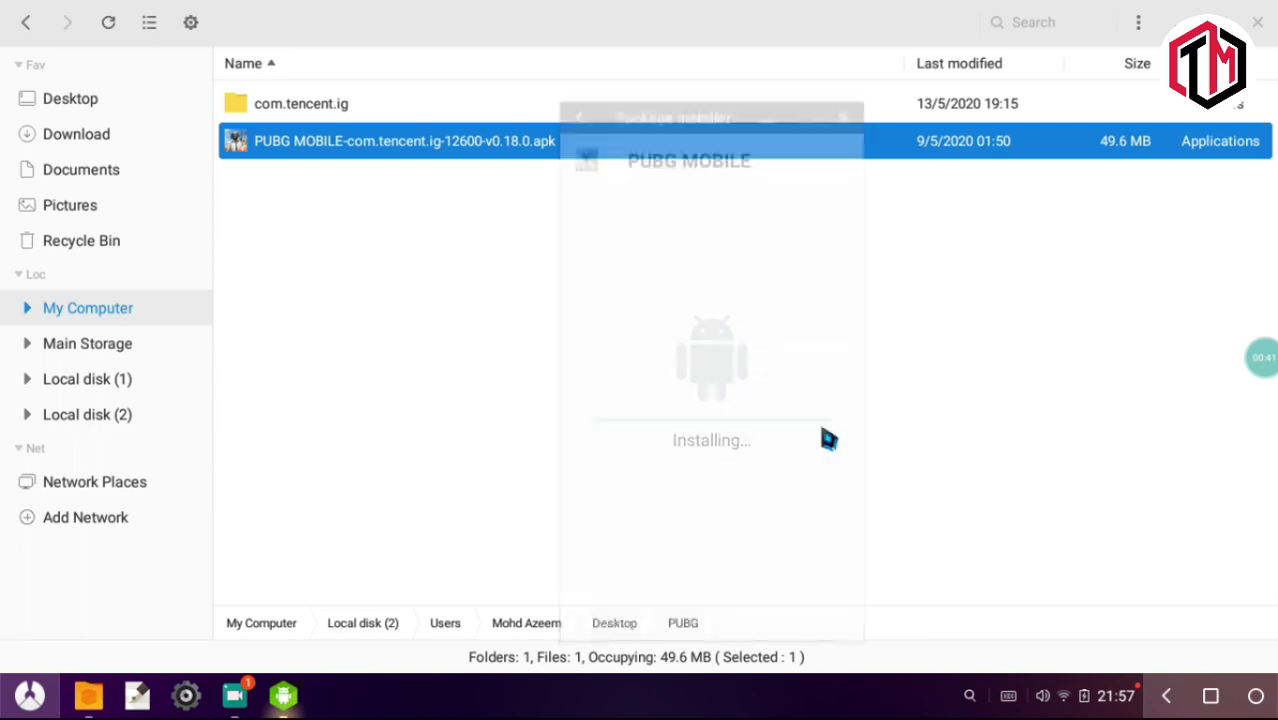
{"action": "left_click", "coordinate": [767, 126]}
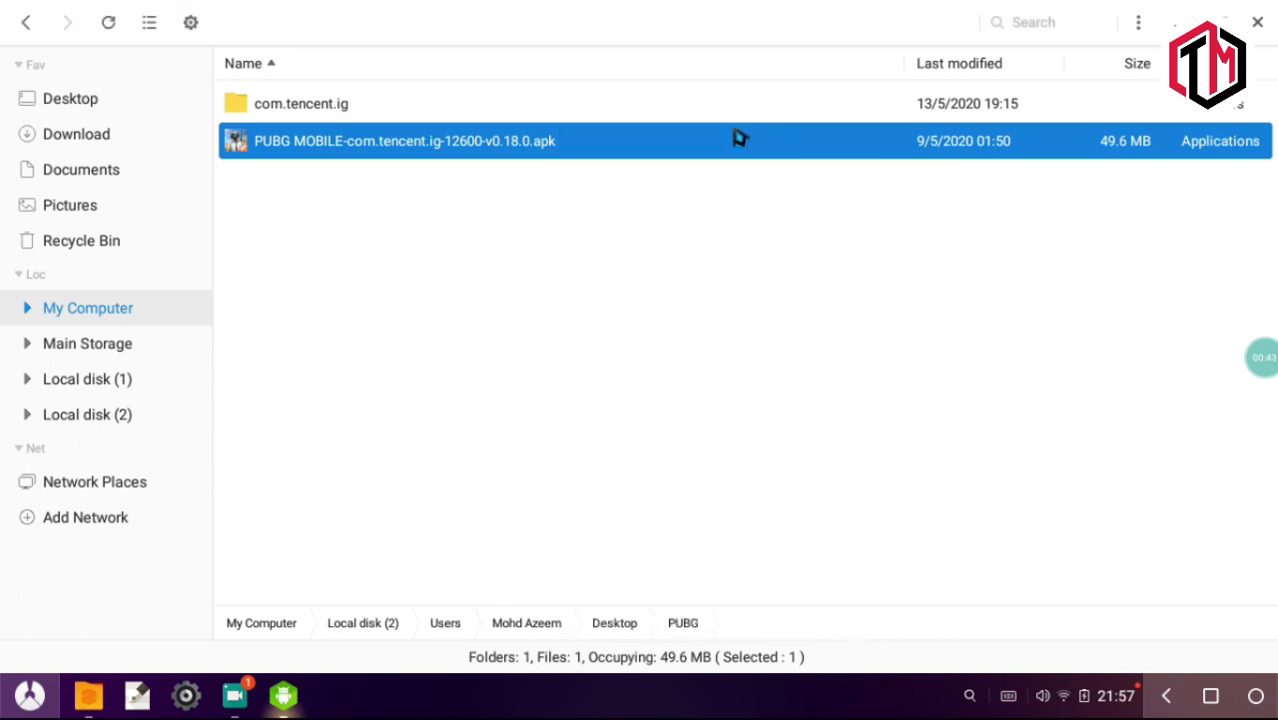
Copy the com.tencent.ig folder from the PUBG folder and dismiss the finished PUBG MOBILE installer
{"action": "double_click", "coordinate": [551, 112]}
{"action": "right_click", "coordinate": [174, 54]}
{"action": "left_click", "coordinate": [282, 118]}
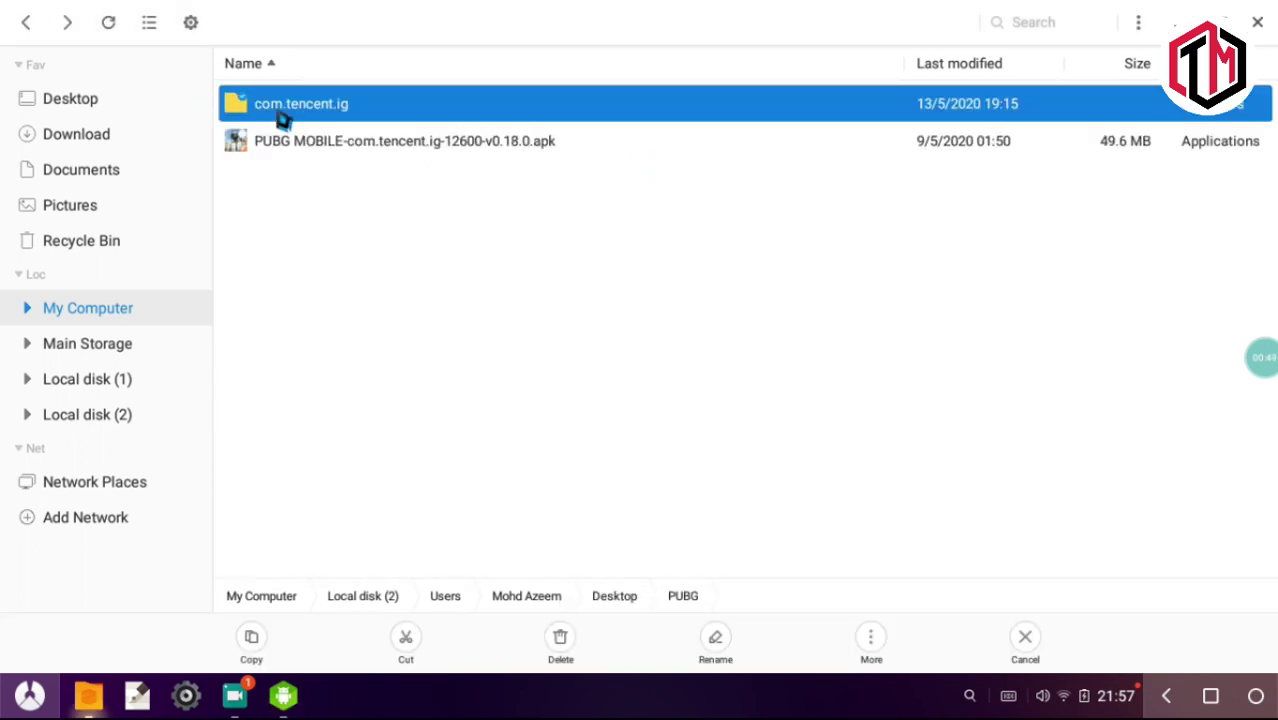
{"action": "left_click", "coordinate": [256, 638]}
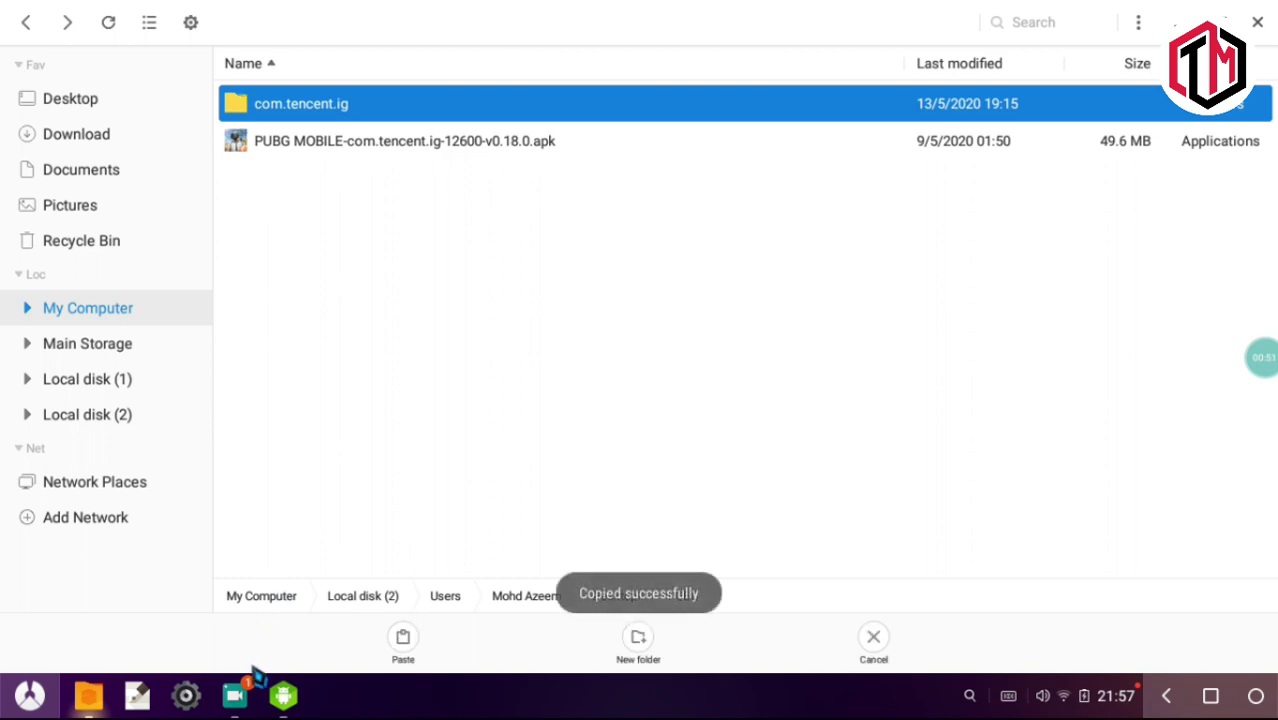
{"action": "left_click", "coordinate": [284, 695]}
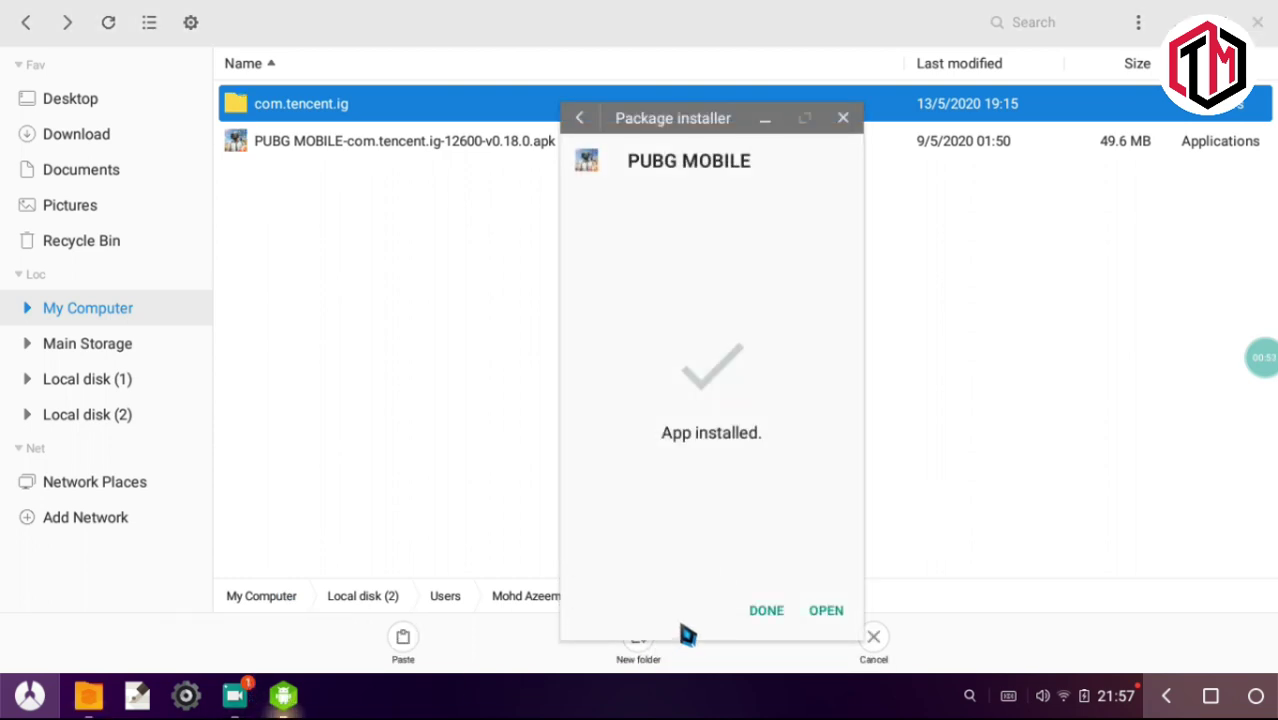
{"action": "left_click", "coordinate": [768, 612]}
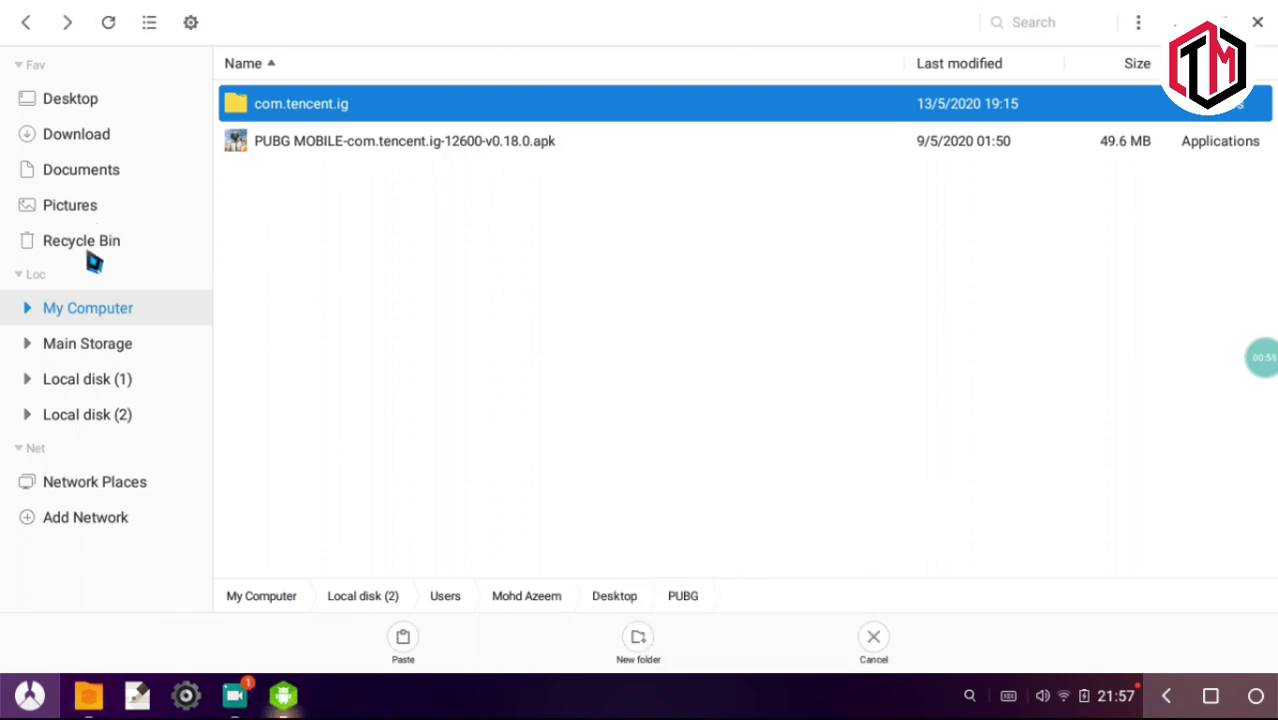
Create a folder named obb in the Android folder of Main Storage and open it
{"action": "left_click", "coordinate": [100, 343]}
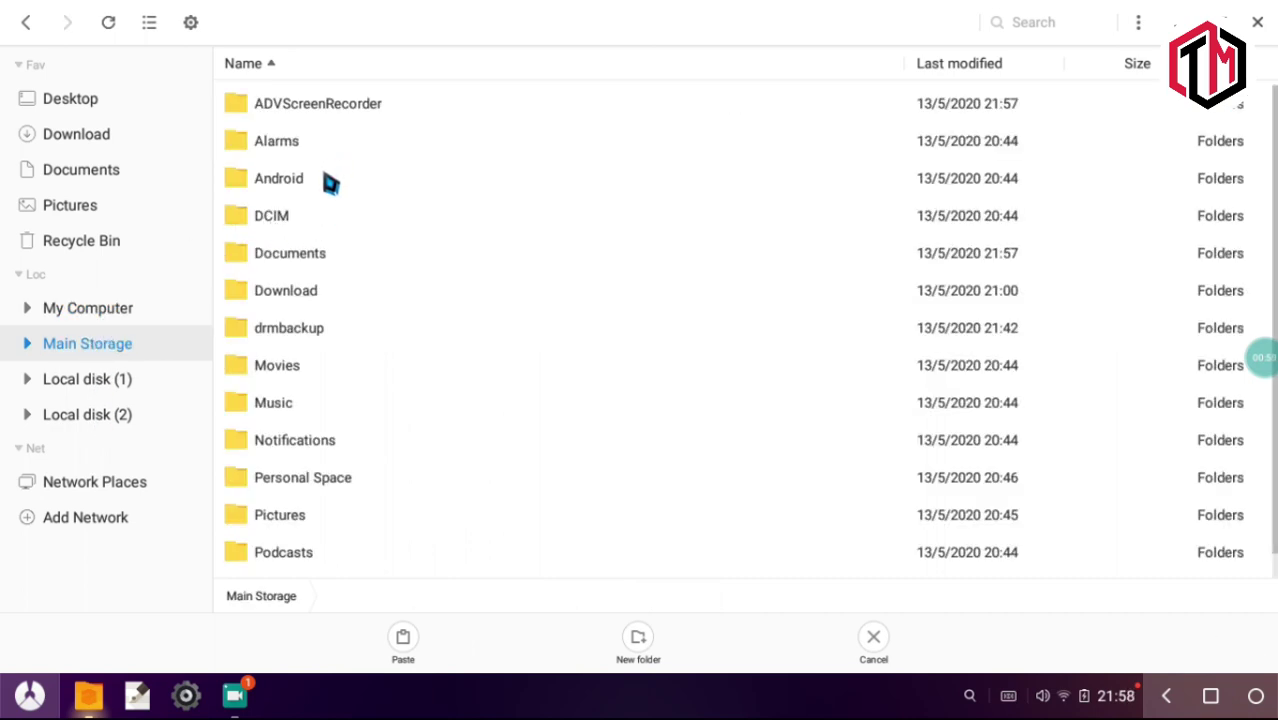
{"action": "left_click", "coordinate": [331, 181]}
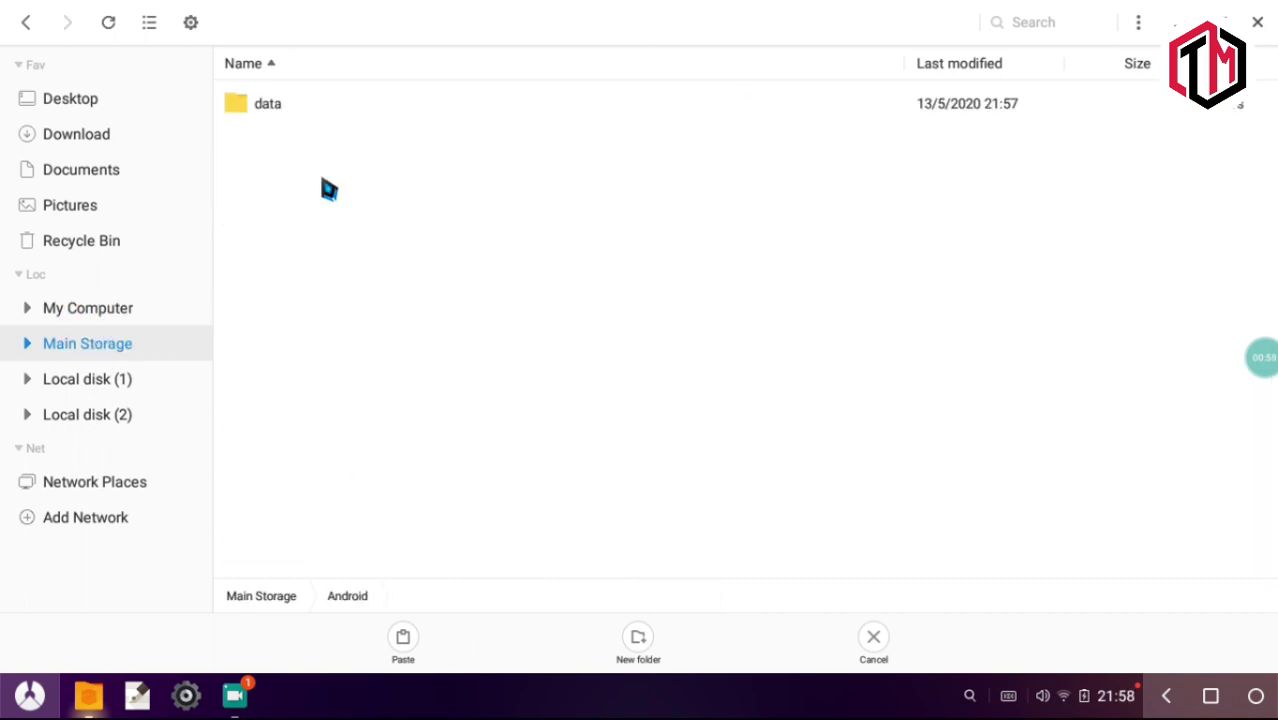
{"action": "left_click", "coordinate": [638, 640]}
{"action": "key", "text": "BackSpace"}
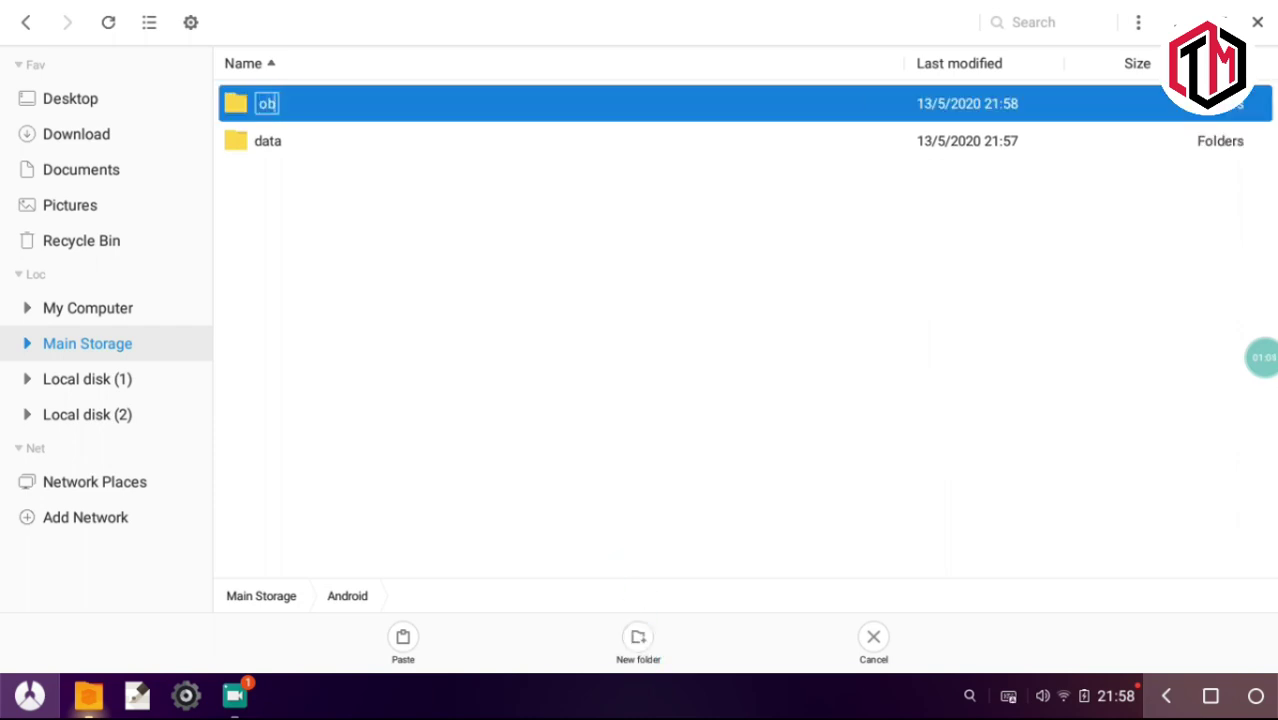
{"action": "type", "text": "obb"}
{"action": "key", "text": "Return"}
{"action": "key", "text": "Return"}
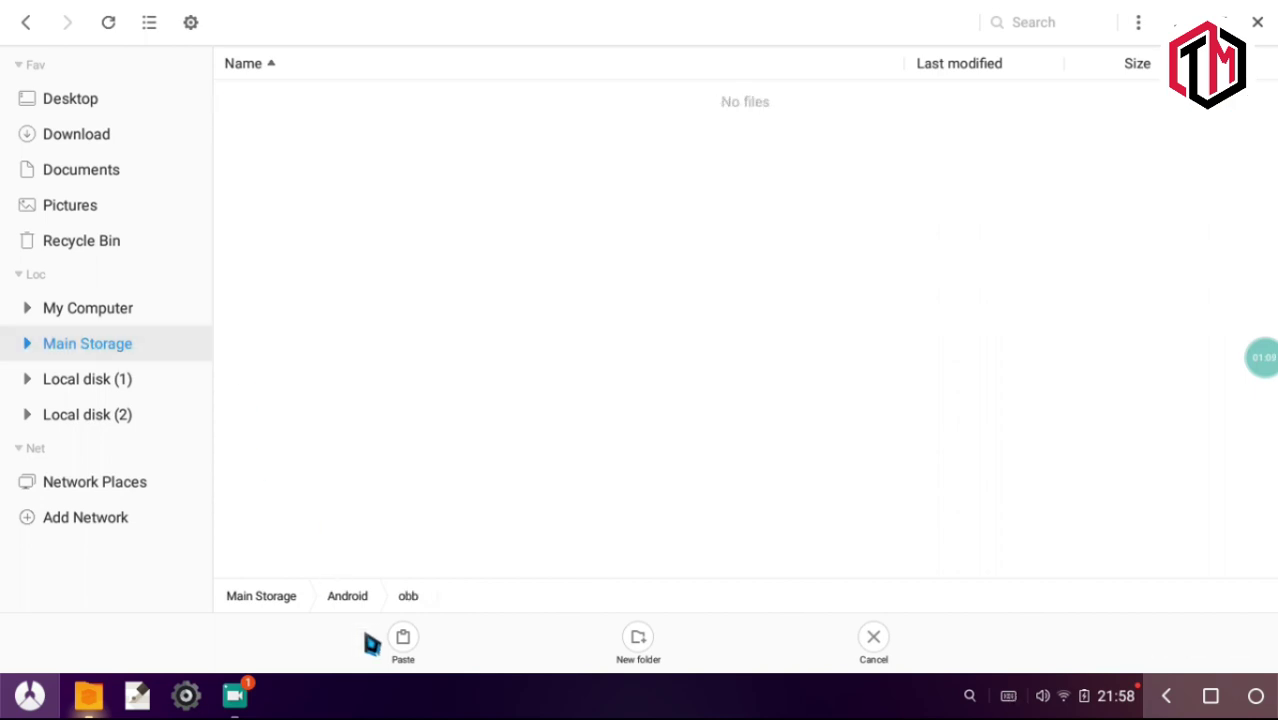
Paste the com.tencent.ig folder into Main Storage's Android/obb folder, let the file manager keep running until finished, and close it
{"action": "left_click", "coordinate": [402, 645]}
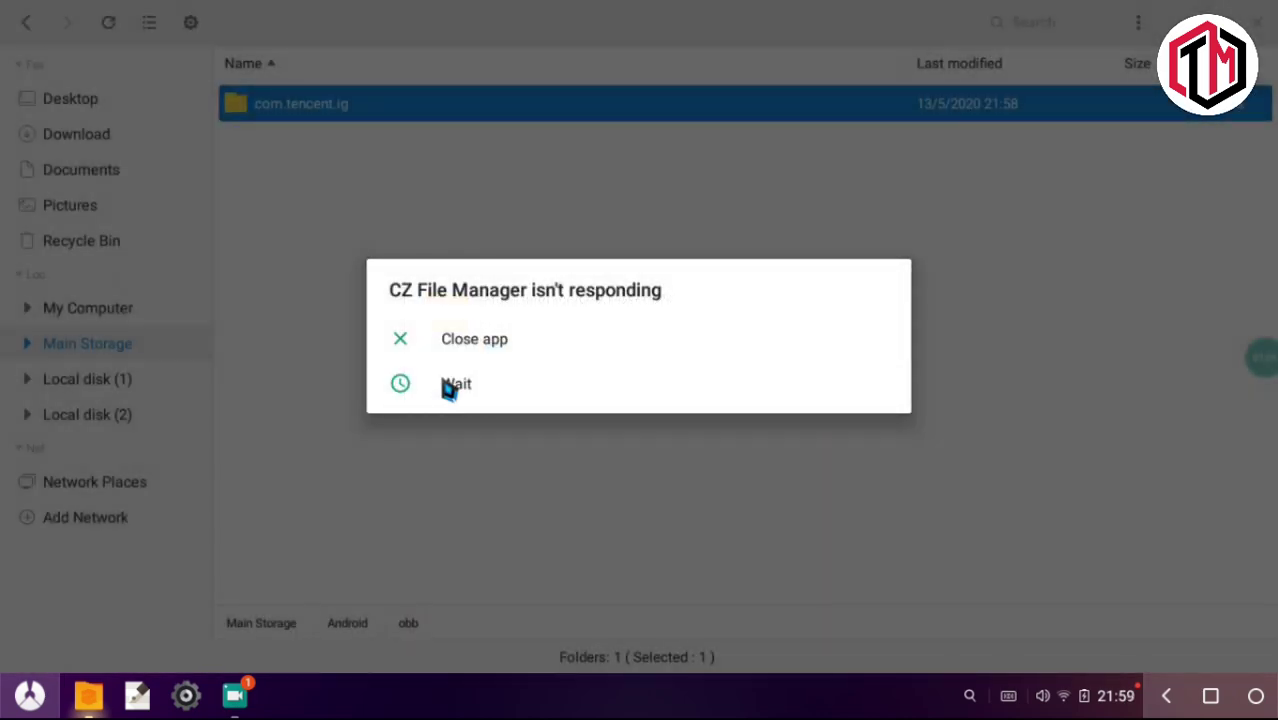
{"action": "left_click", "coordinate": [448, 383]}
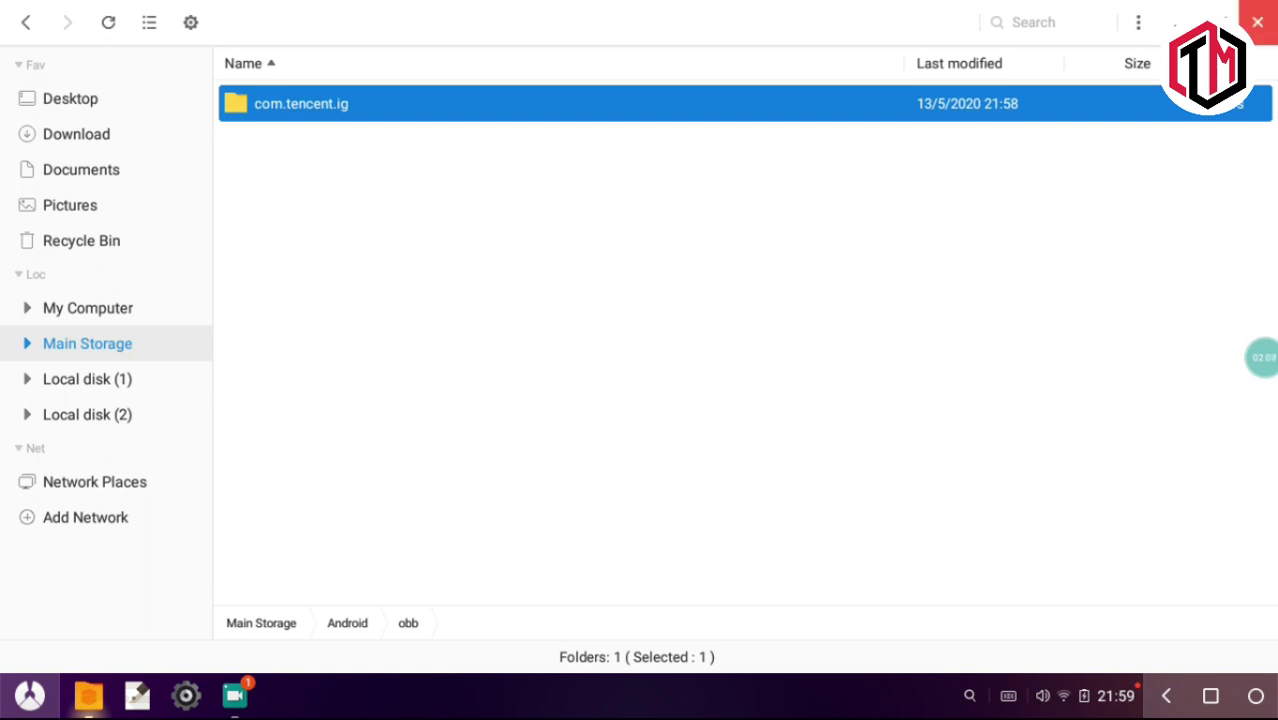
{"action": "left_click", "coordinate": [1258, 24]}
Add a PUBG MOBILE shortcut to the desktop below Game Helper and refresh the desktop
{"action": "left_click", "coordinate": [28, 692]}
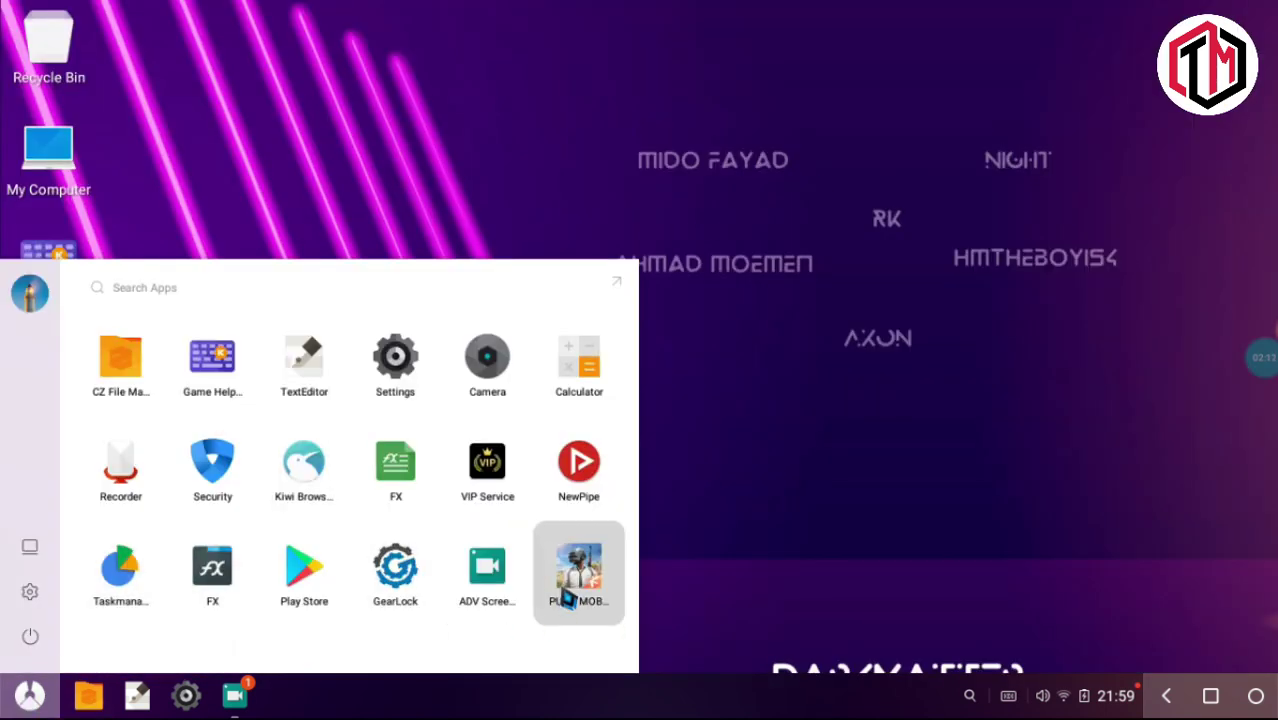
{"action": "left_click_drag", "start_coordinate": [565, 598], "coordinate": [28, 396]}
{"action": "right_click", "coordinate": [250, 259]}
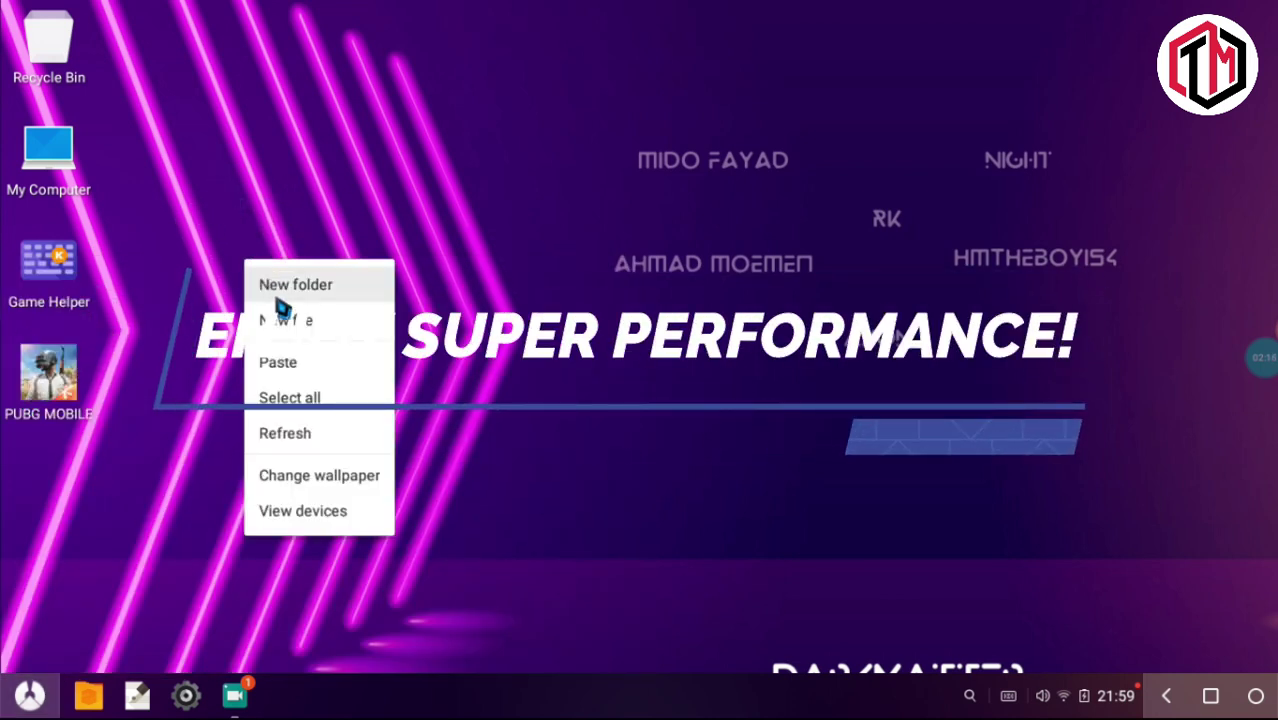
{"action": "left_click", "coordinate": [300, 440]}
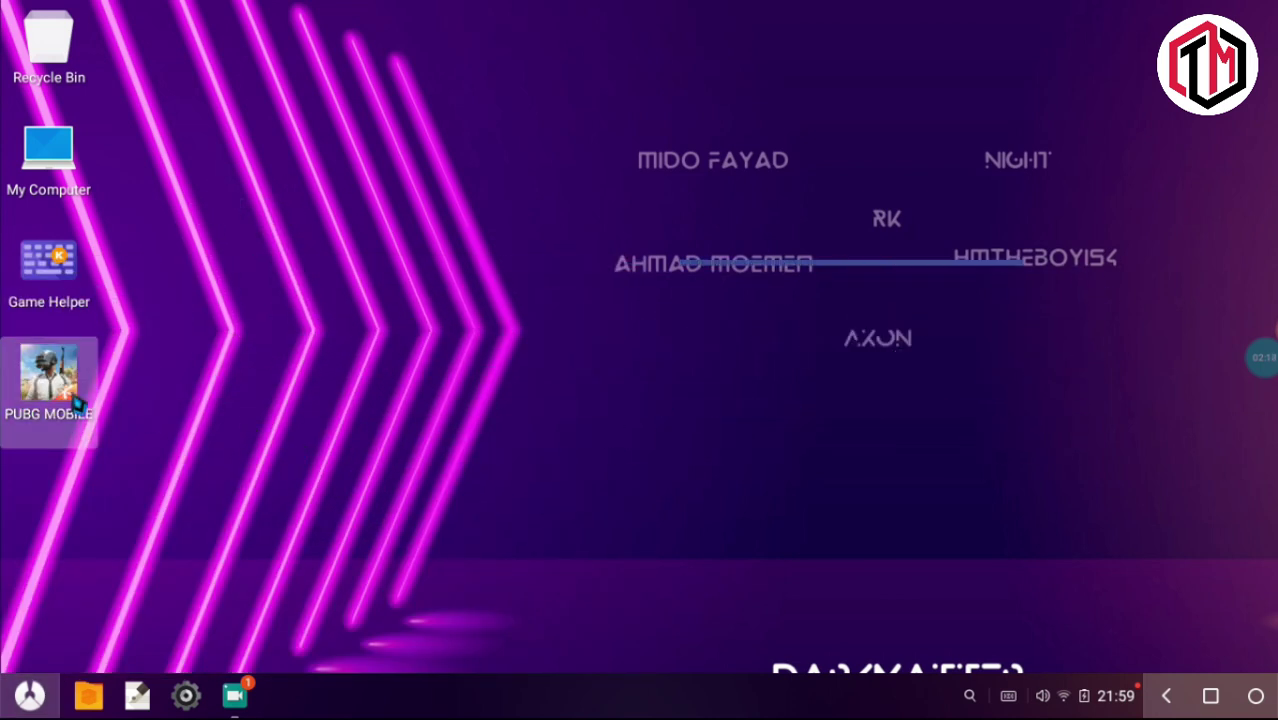
Launch PUBG MOBILE and set its key mapping's Shoot Mode Shortcut to CTRL, clearing the conflicting key assignment and saving the layout
{"action": "double_click", "coordinate": [75, 400]}
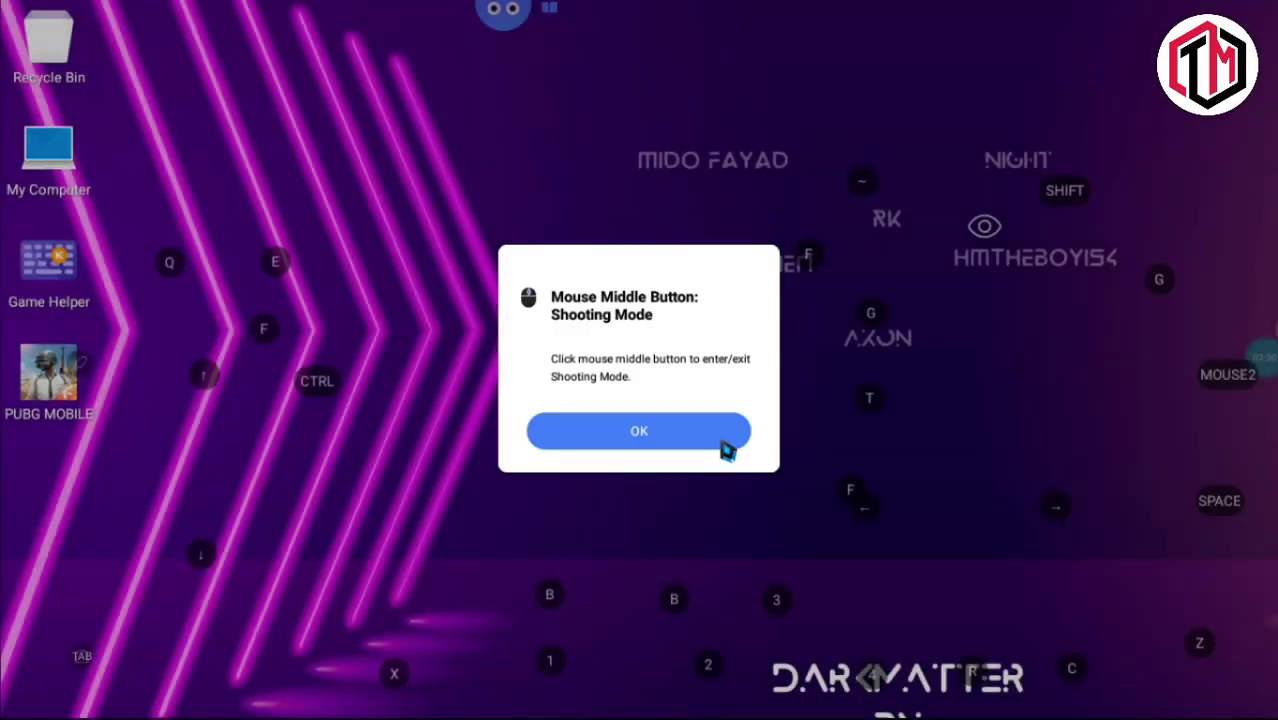
{"action": "left_click", "coordinate": [705, 445]}
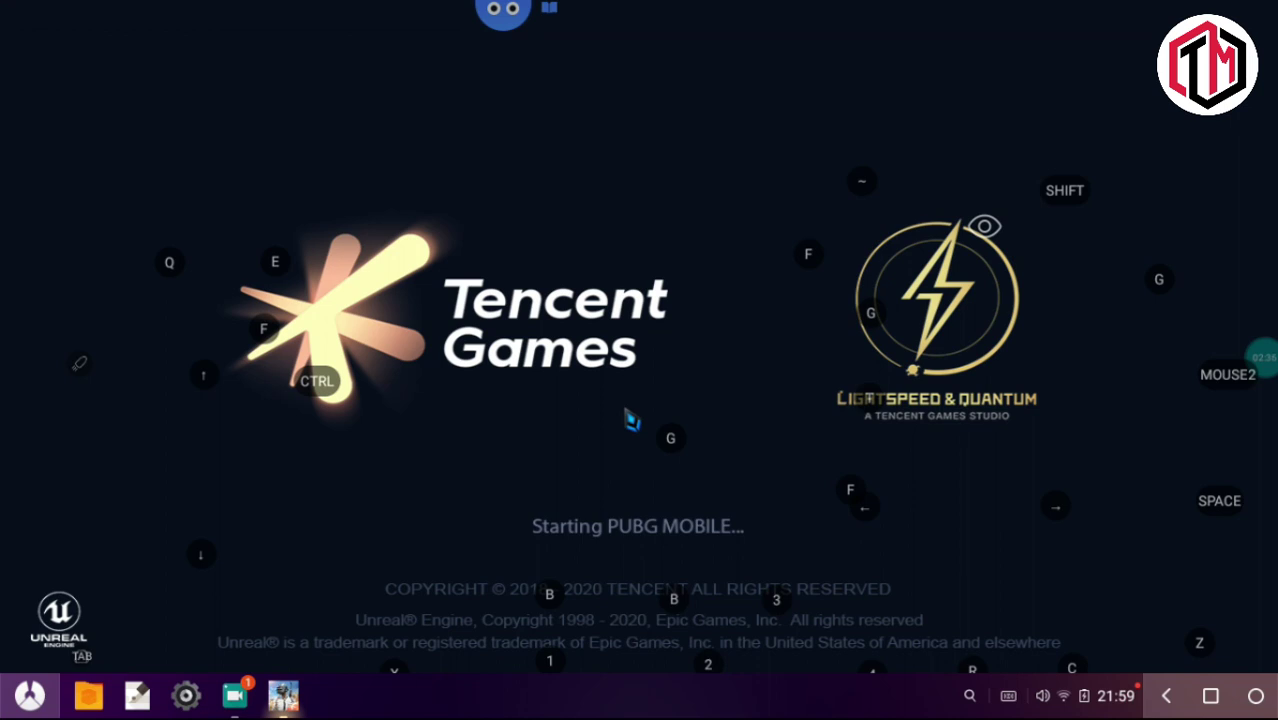
{"action": "left_click", "coordinate": [500, 12]}
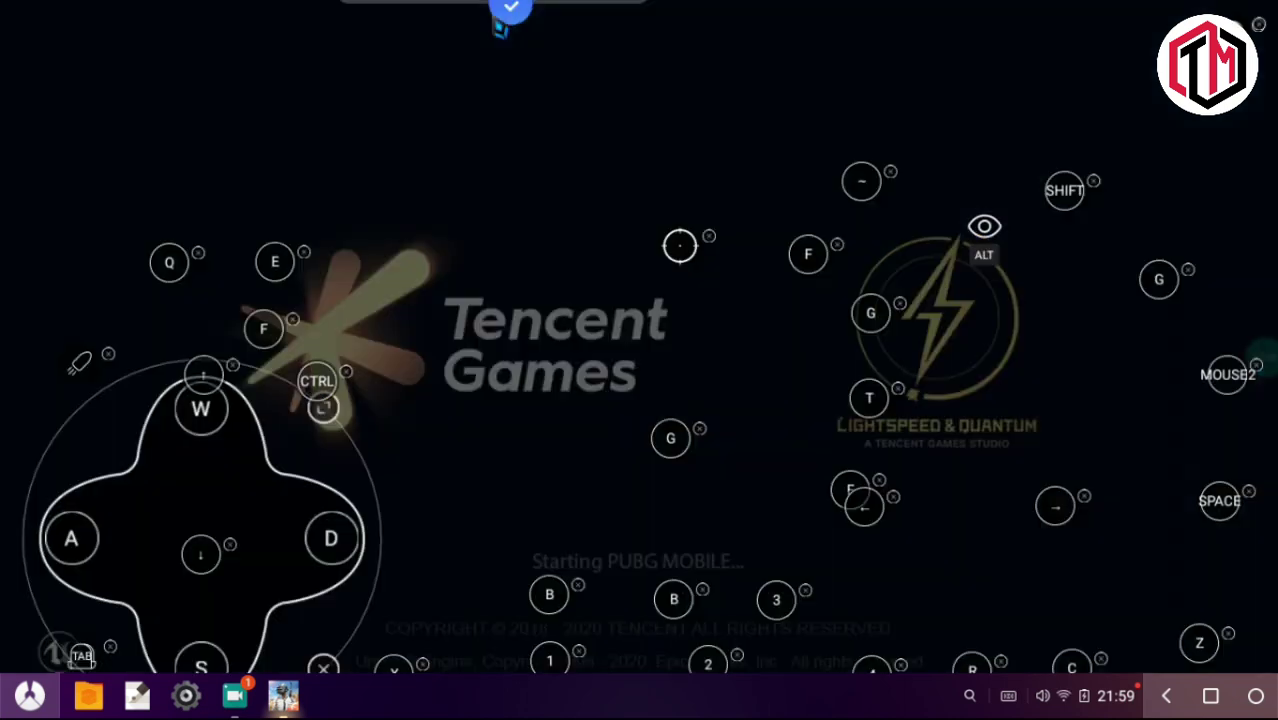
{"action": "left_click", "coordinate": [445, 18]}
{"action": "left_click", "coordinate": [575, 212]}
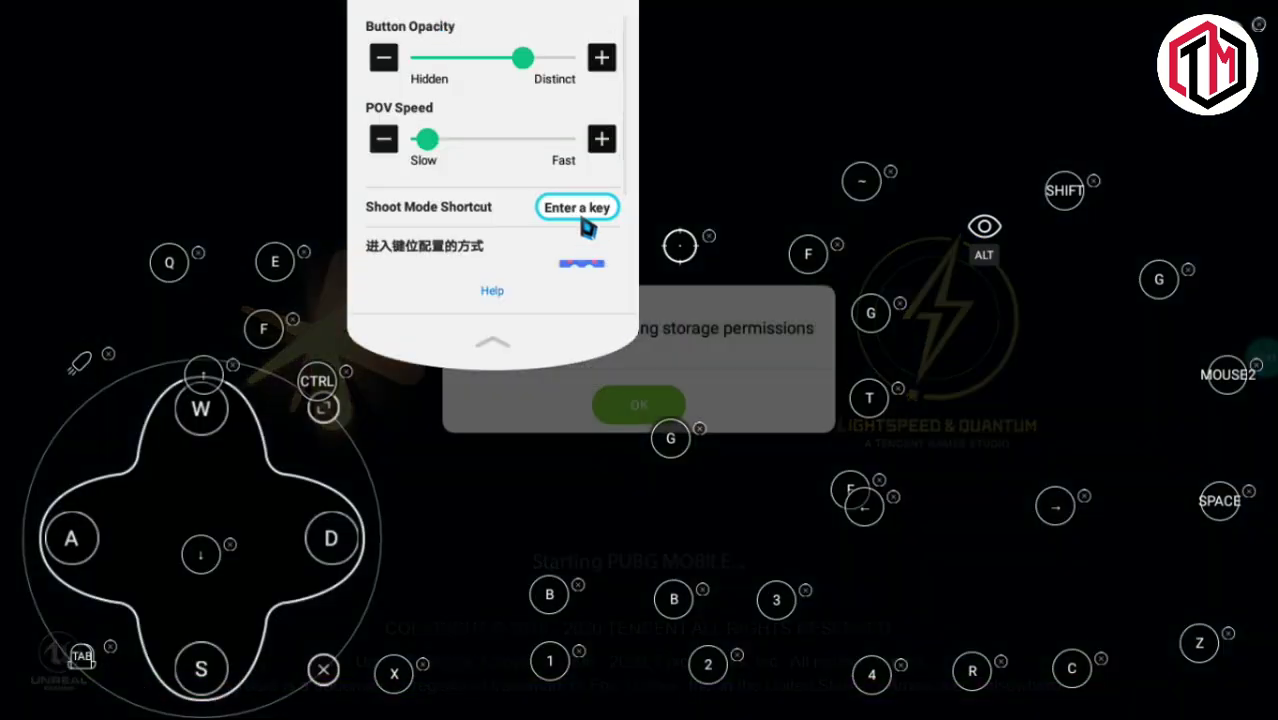
{"action": "key", "text": "ctrl"}
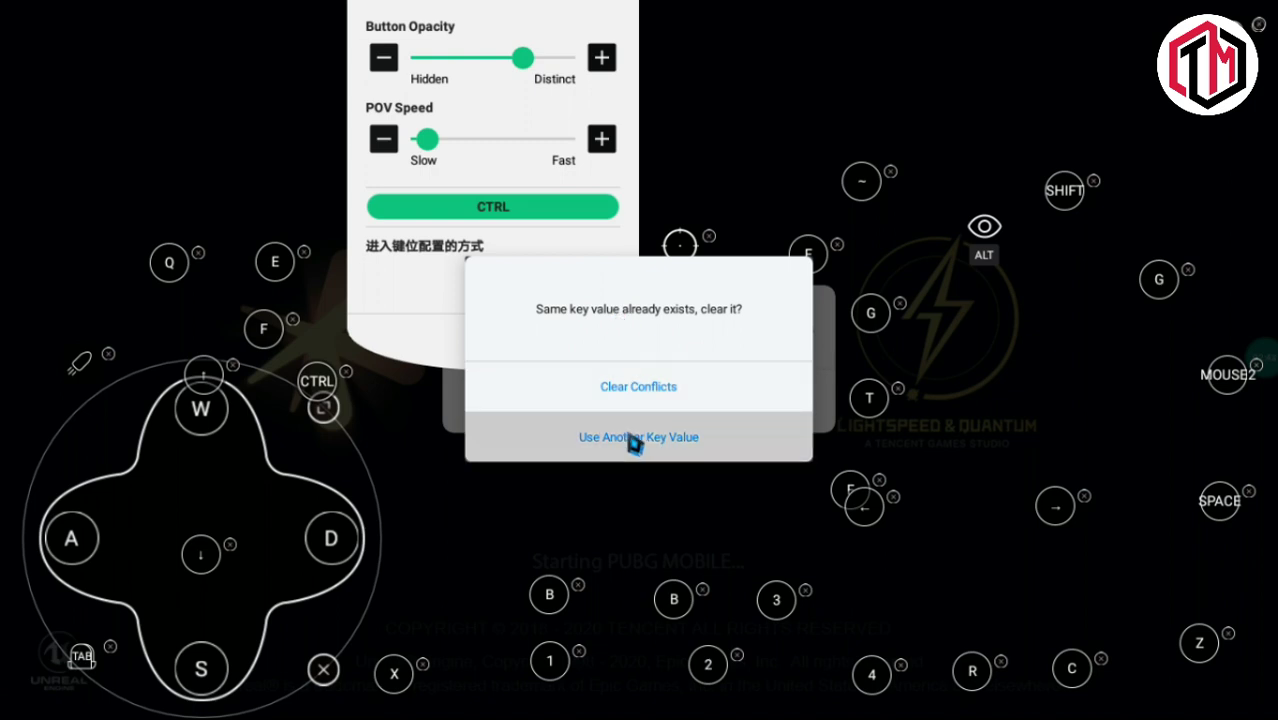
{"action": "left_click", "coordinate": [636, 410]}
{"action": "left_click", "coordinate": [537, 355]}
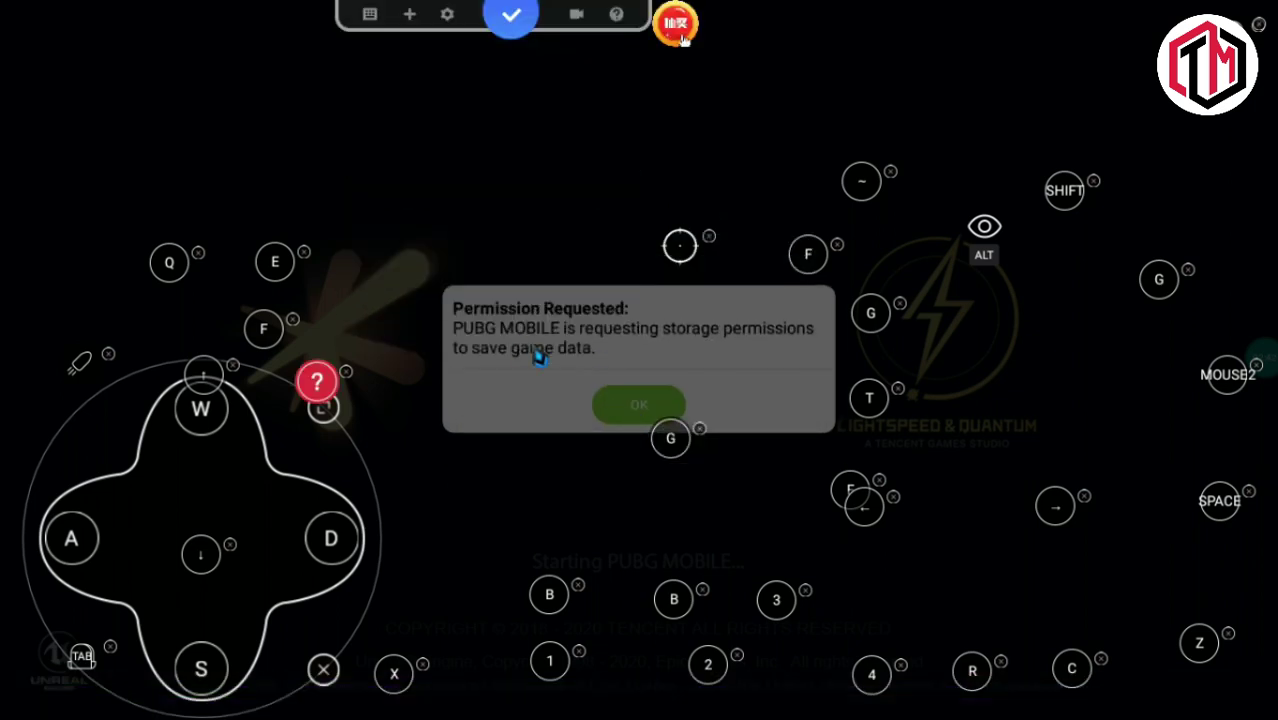
{"action": "left_click", "coordinate": [512, 16]}
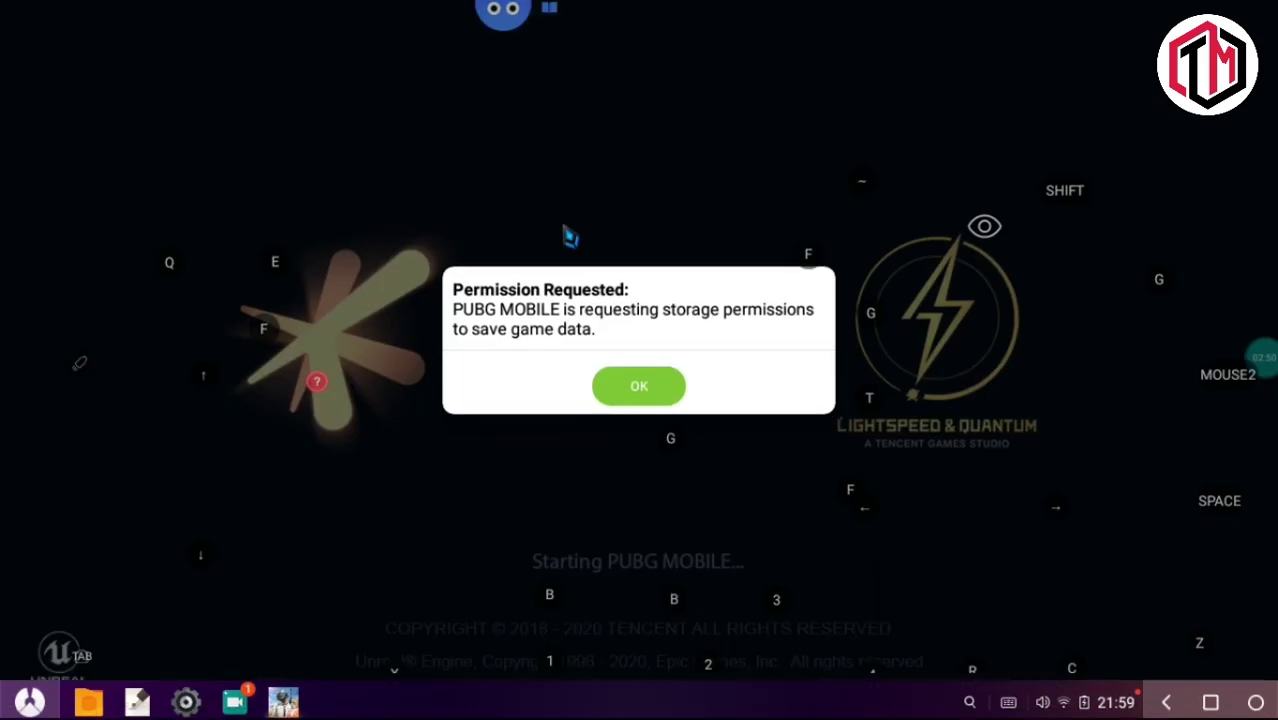
Grant PUBG MOBILE access to photos, media, and files on the device
{"action": "left_click", "coordinate": [641, 392]}
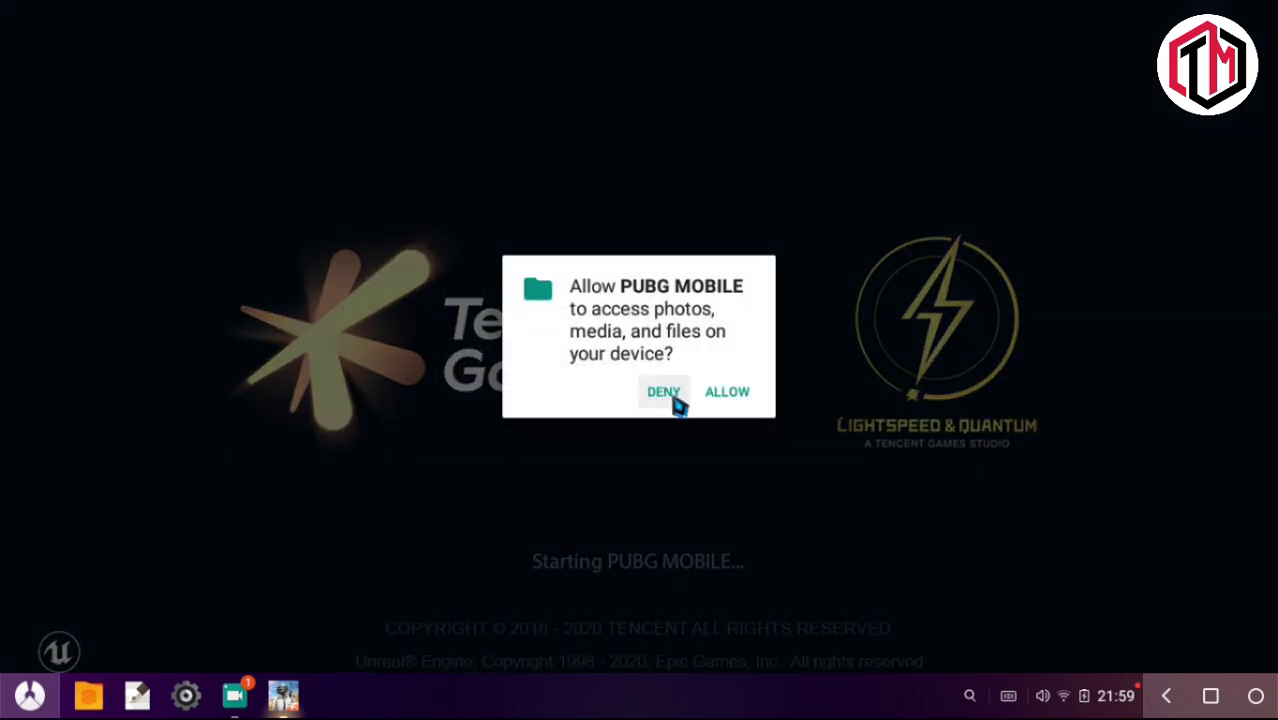
{"action": "left_click", "coordinate": [737, 410]}
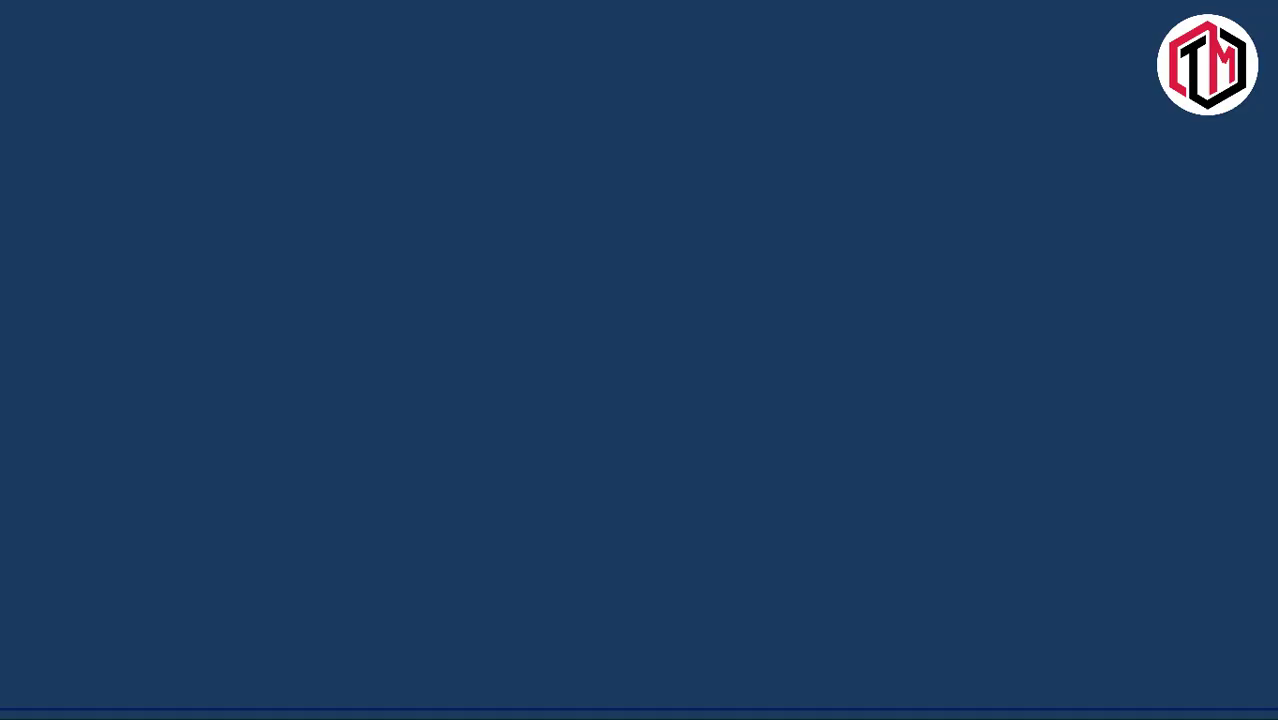